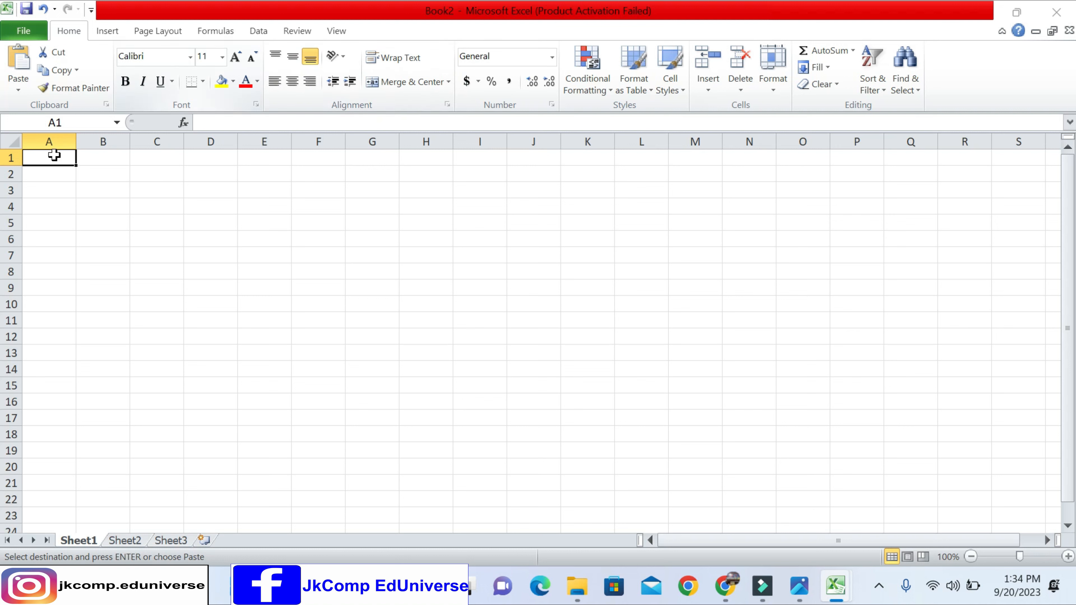
- Paste the title JKCompEDUniverse into cell A1 and enter MARKSHEET in cell A2
ctrl+scroll(76, 187, up, 2)
mouse_move(76, 160)
mouse_down()
mouse_move(120, 187)
mouse_move(76, 169)
mouse_up()
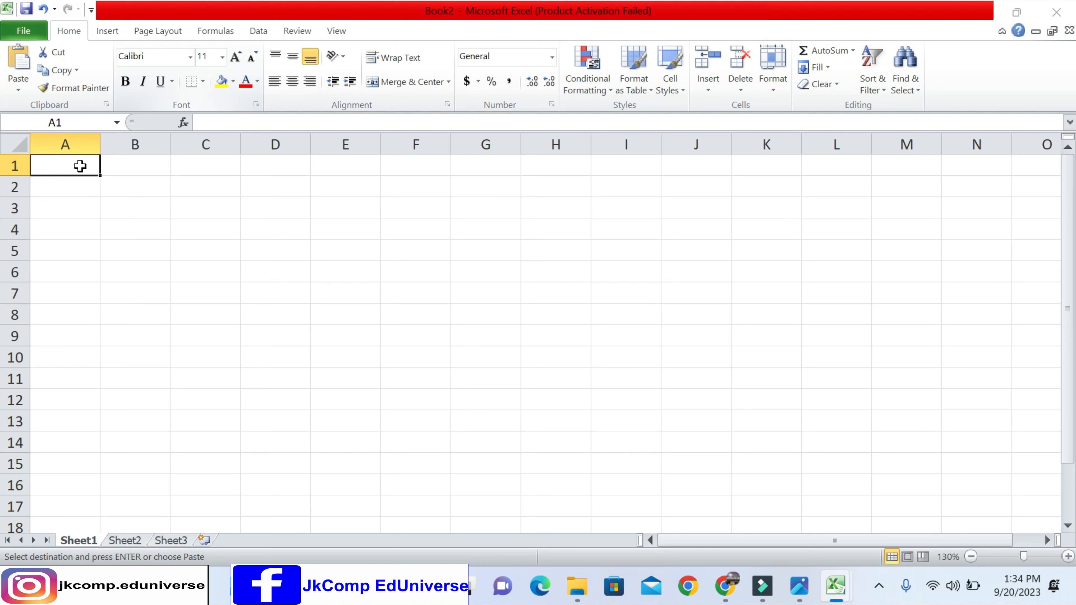
text(JKCompEDUniverse)
key(Escape)
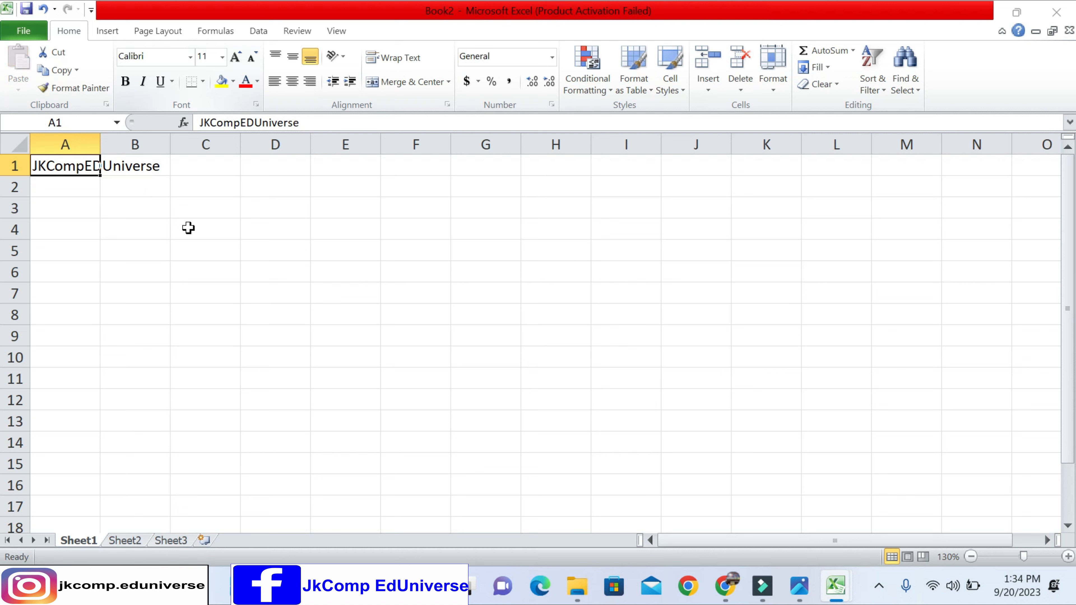
key(Down)
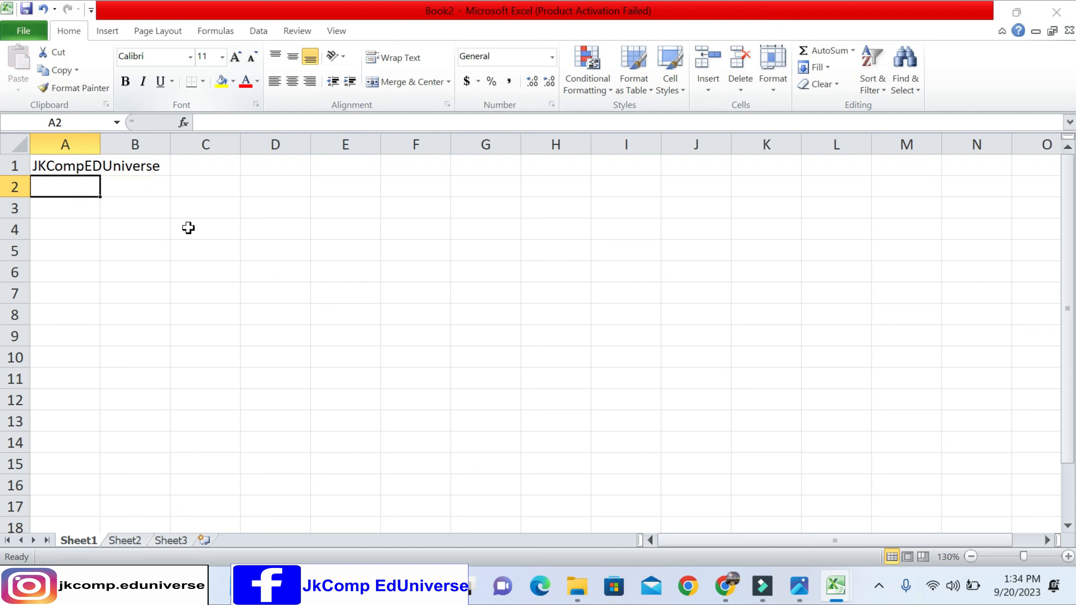
text(MARKS)
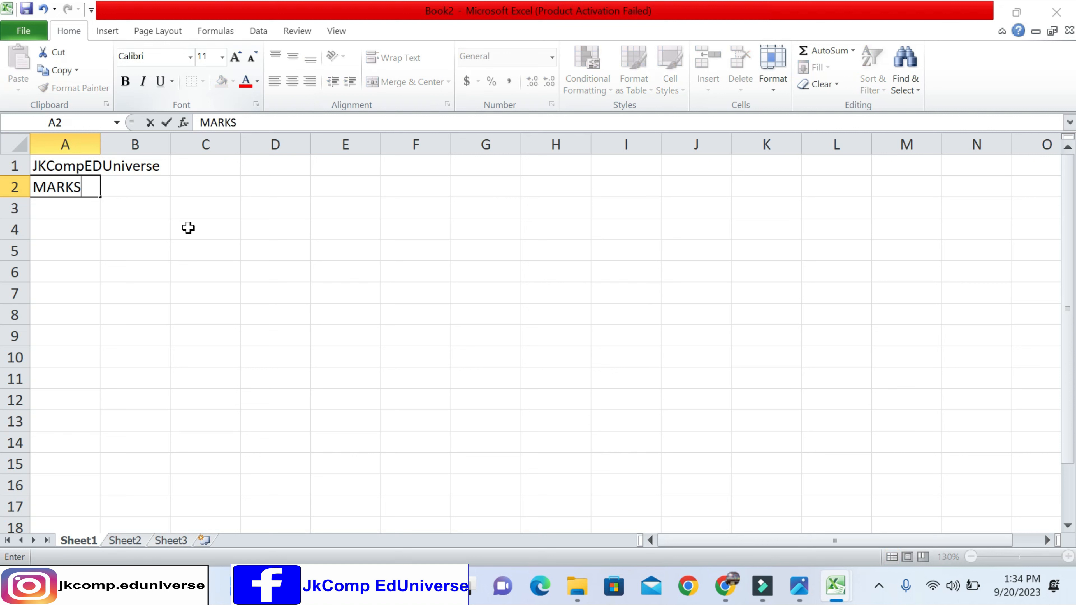
text(HEET)
key(Return)
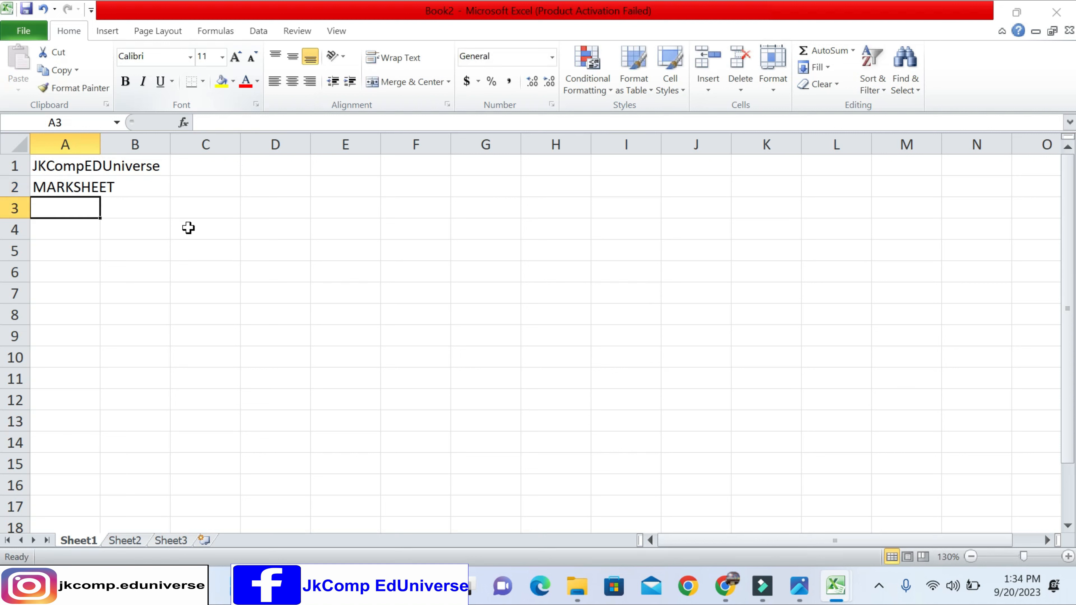
- Enter the column heading S. NO. in cell A4
key(Down)
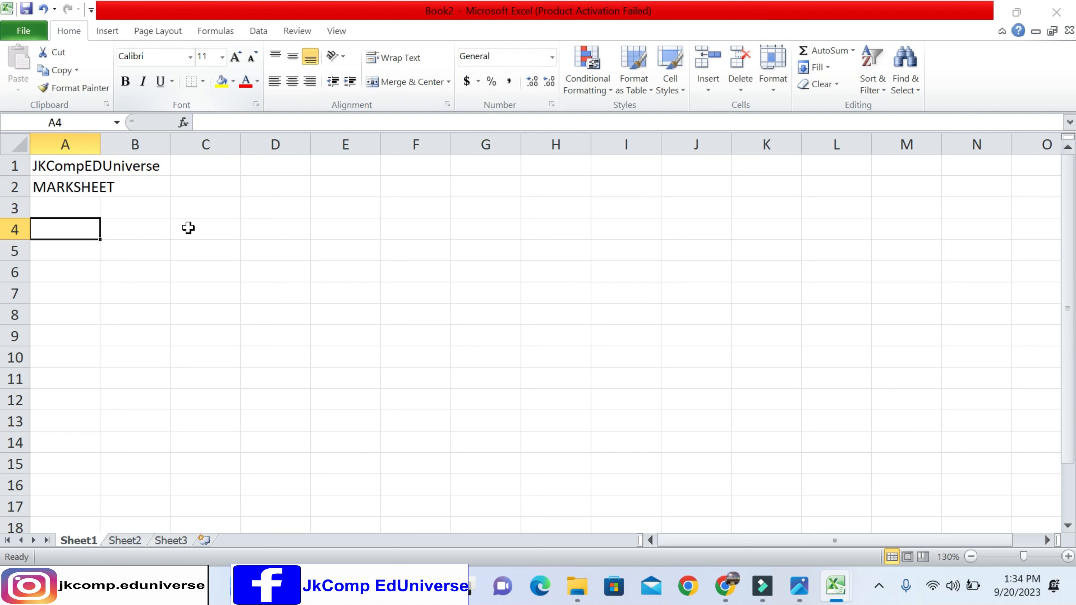
text(S. NO)
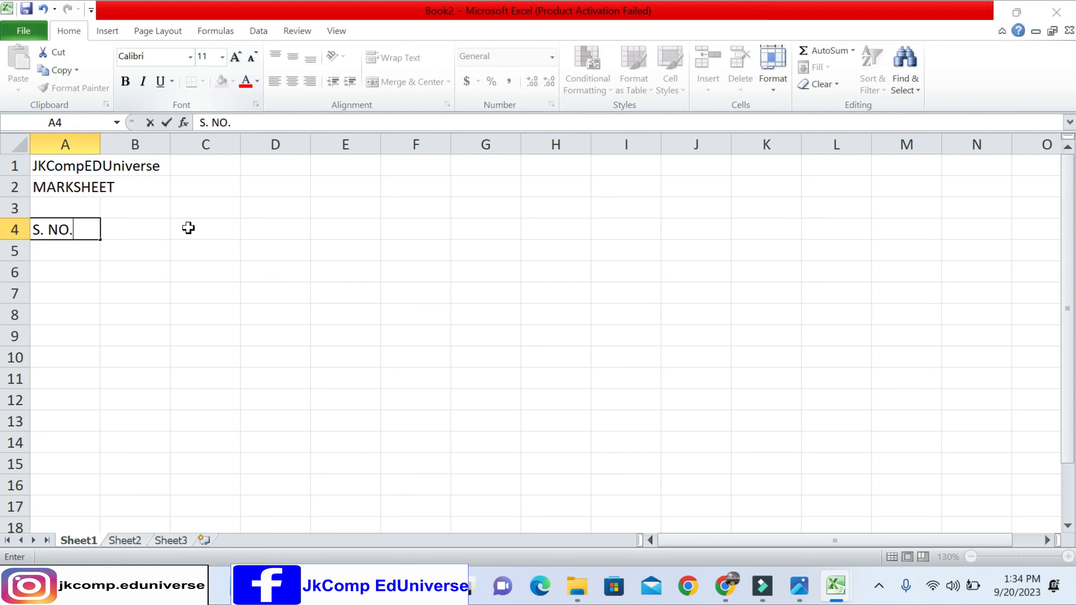
text(.)
key(Return)
- Enter 1 and 2 under S. NO. and extend the series down to 10 in cell A14
key(Down)
key(Down)
key(Up)
key(Up)
text(1)
key(Return)
text(2)
key(Return)
key(Up)
key(Up)
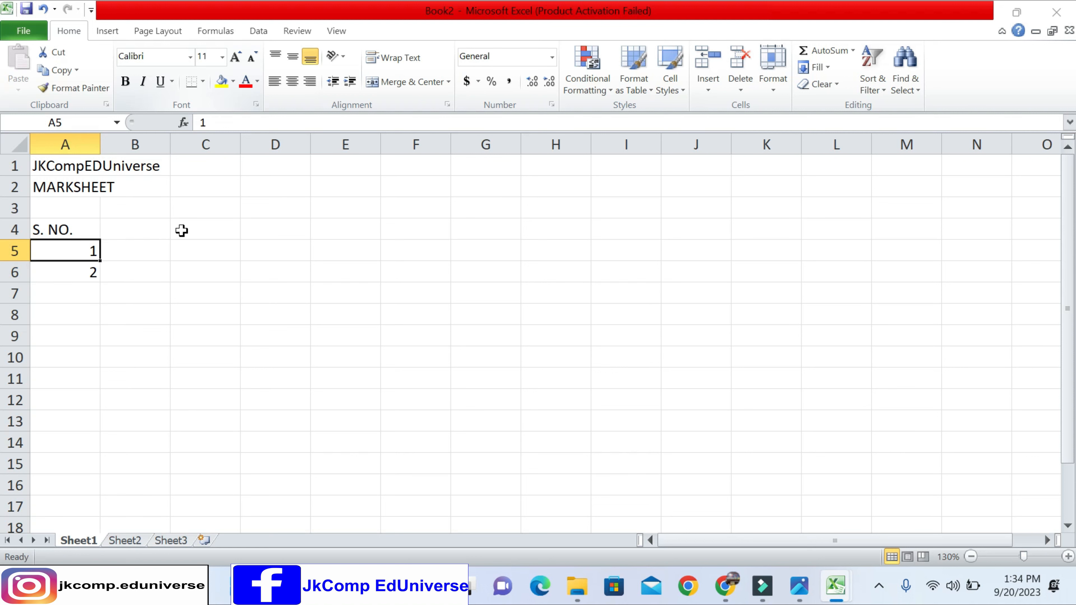
key(shift+Down)
drag(101, 282, 107, 458)
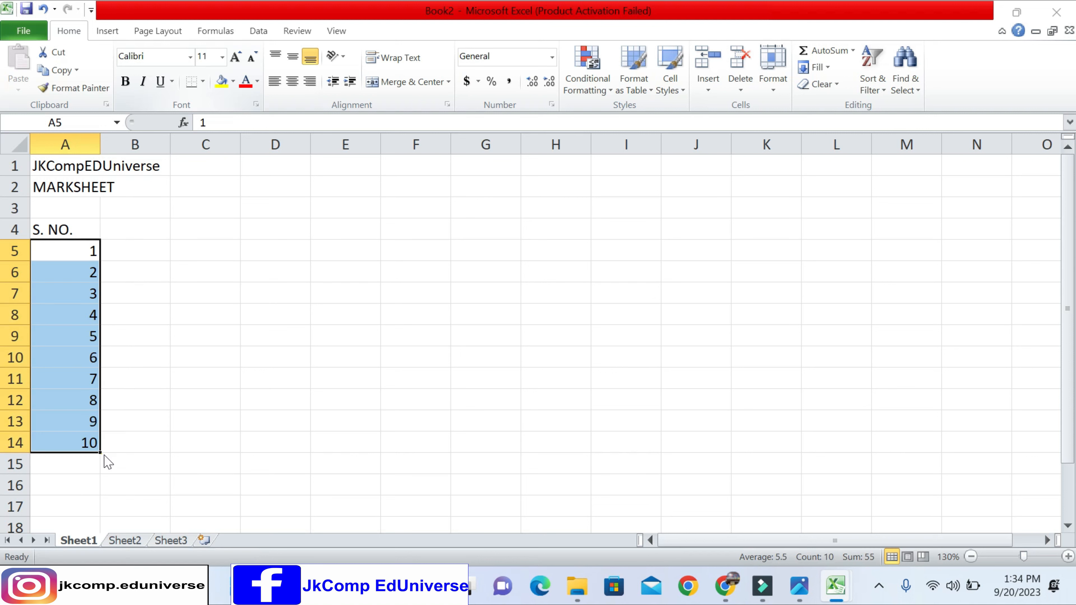
- Enter the column heading STUDENT NAME in cell B4
click(117, 231)
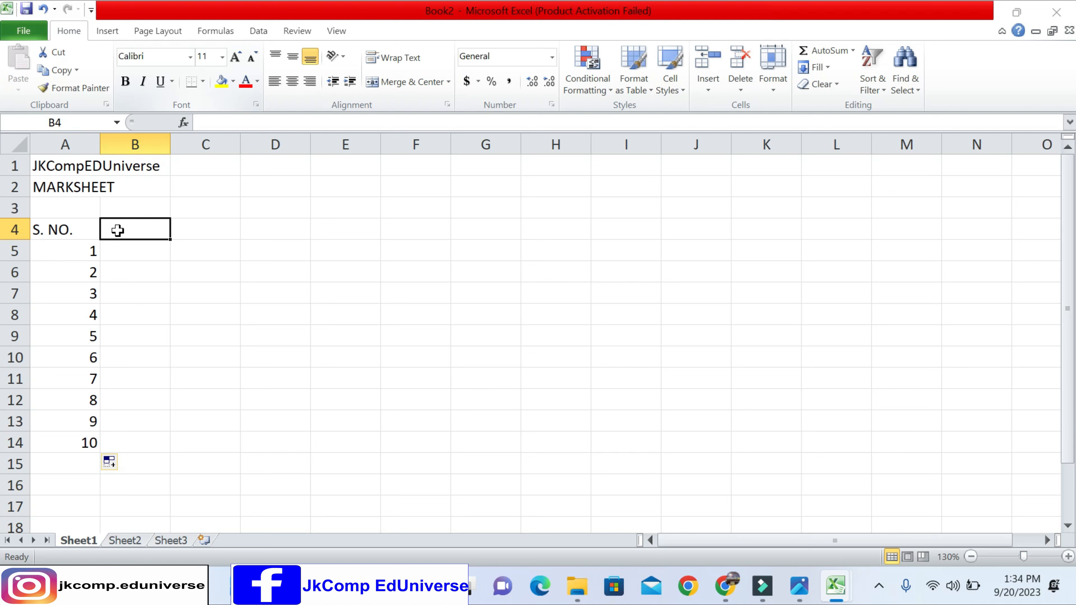
text(STUDE)
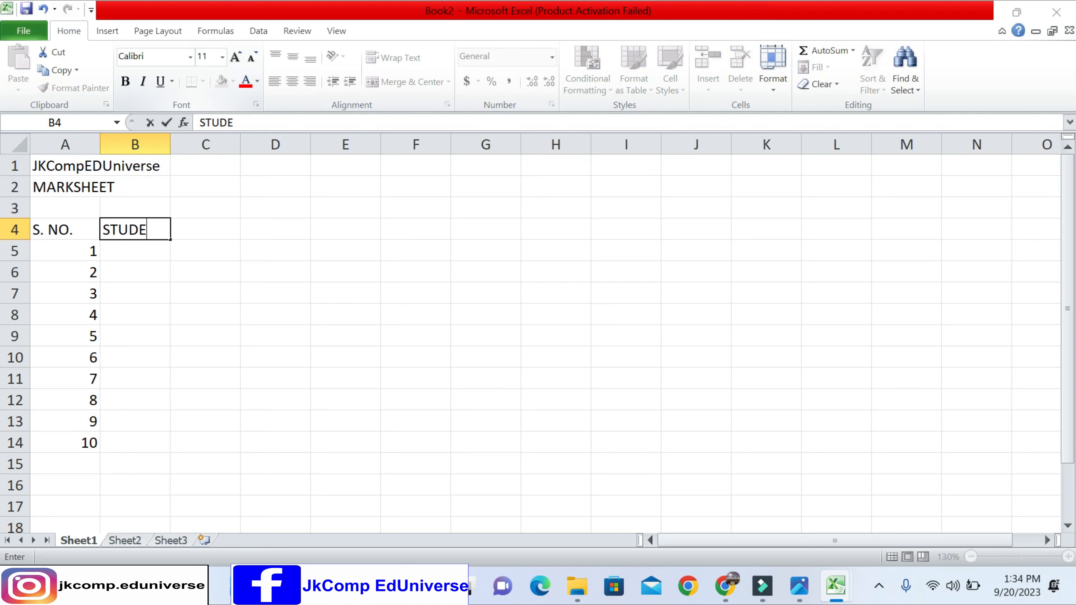
text(NT NAME)
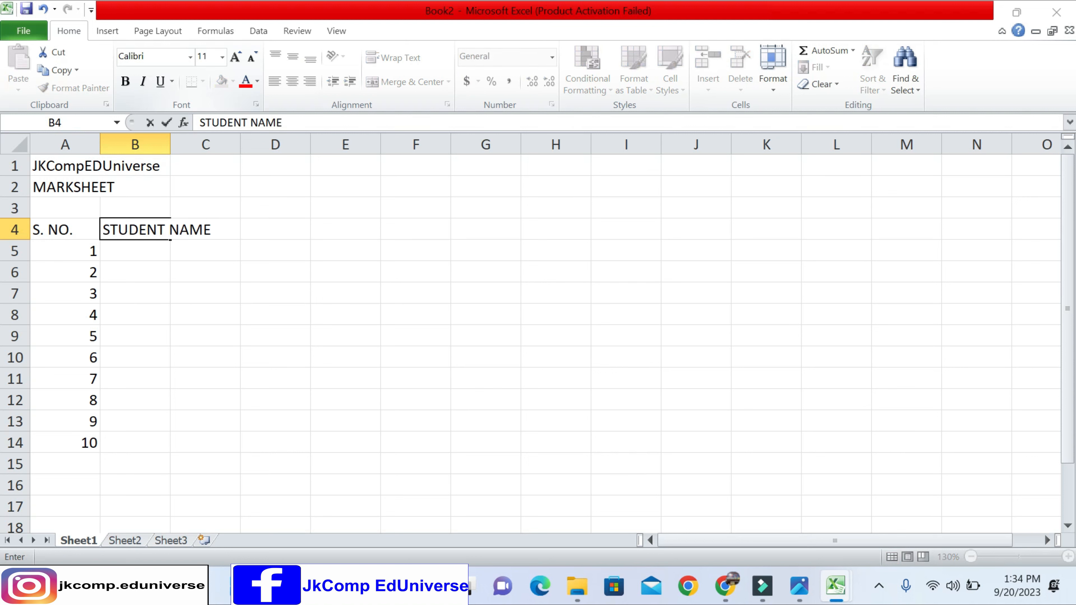
key(Tab)
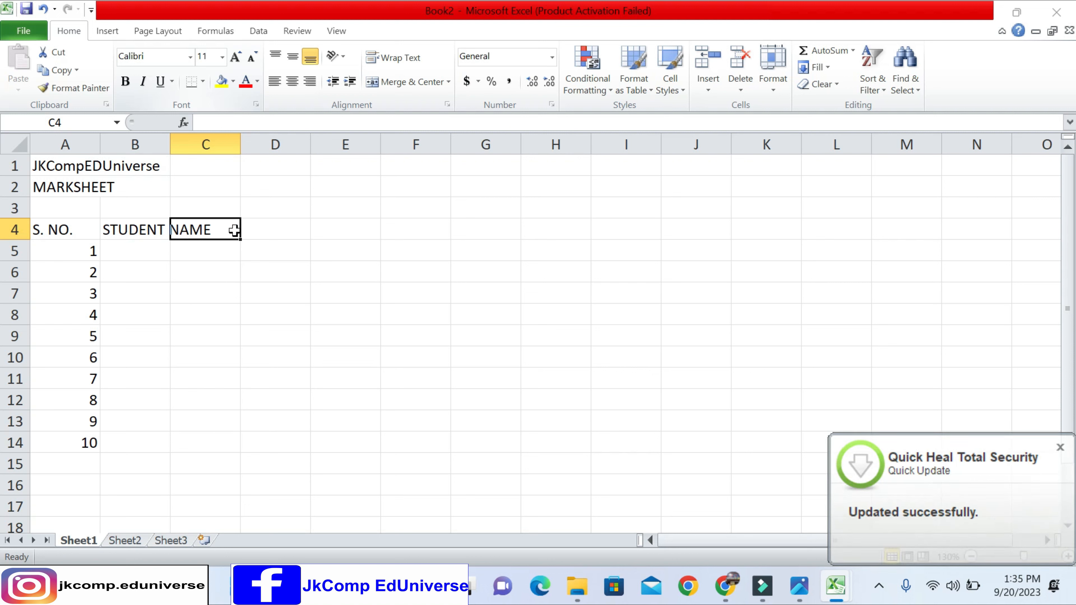
click(260, 233)
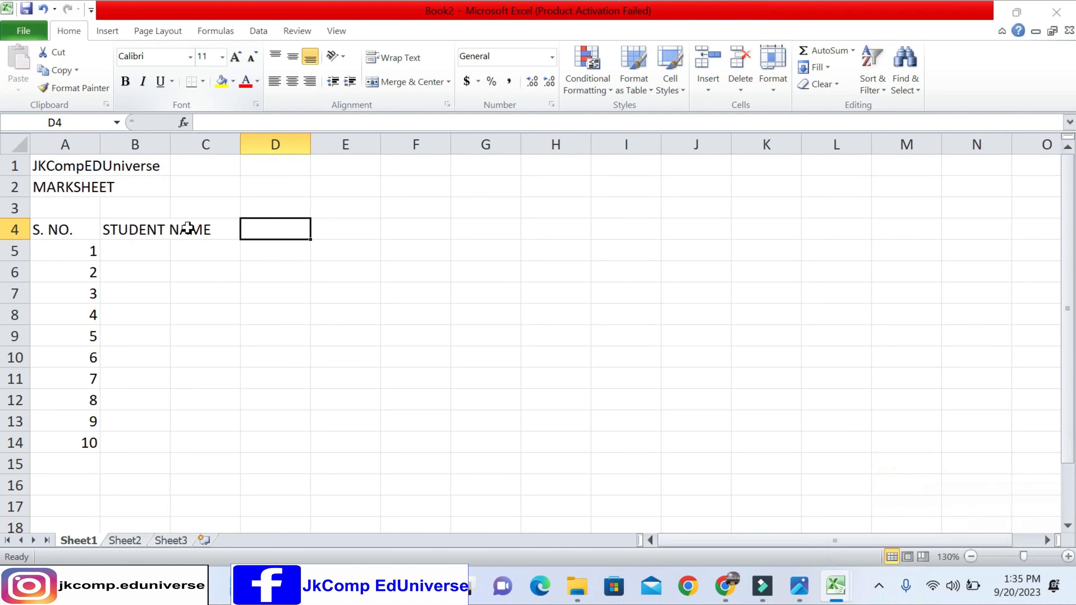
click(139, 229)
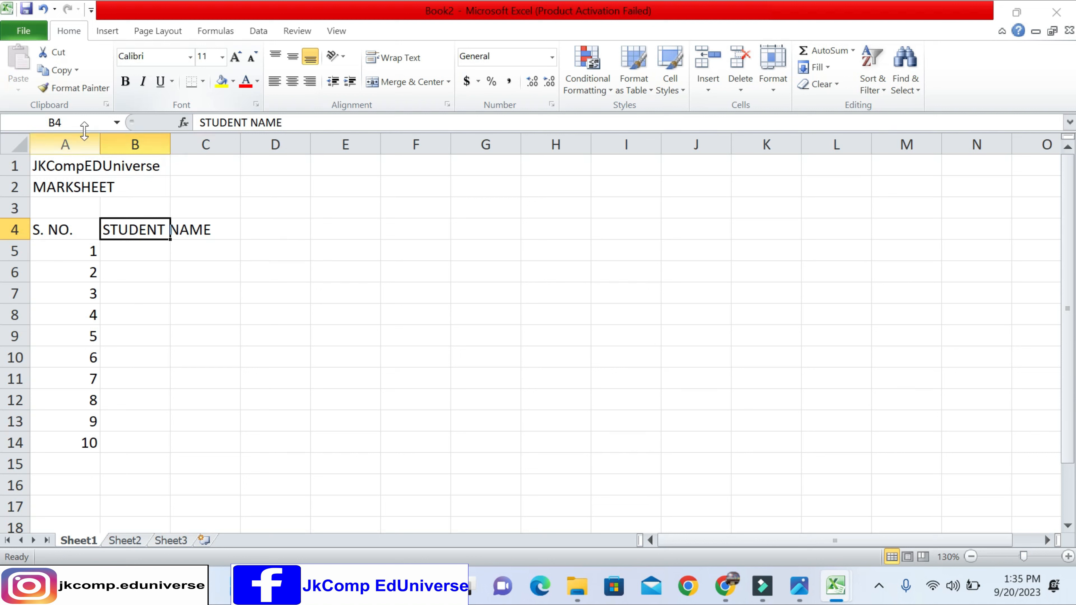
click(211, 230)
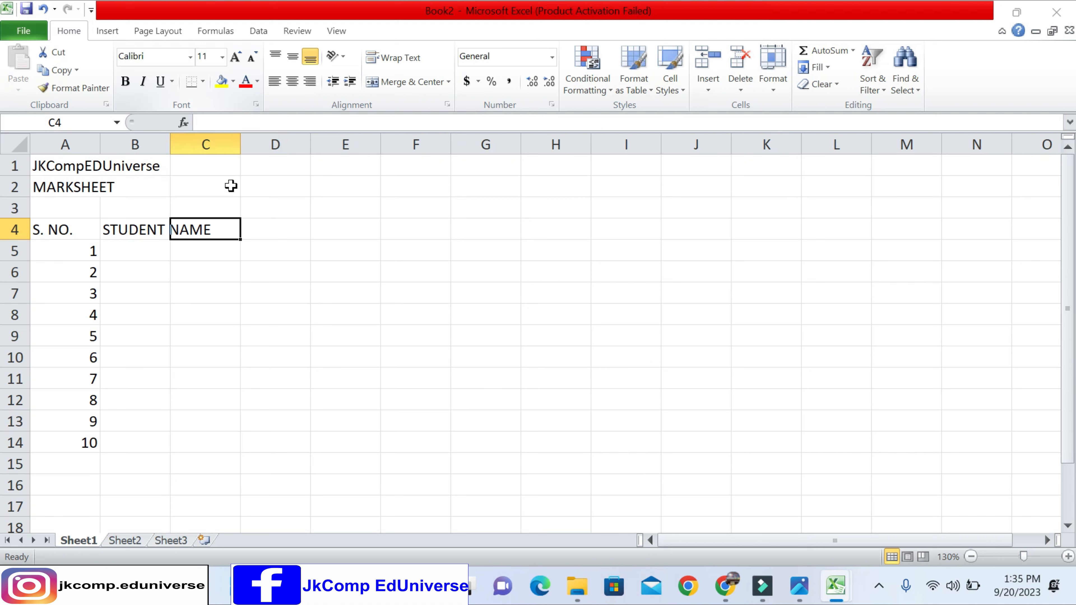
click(257, 229)
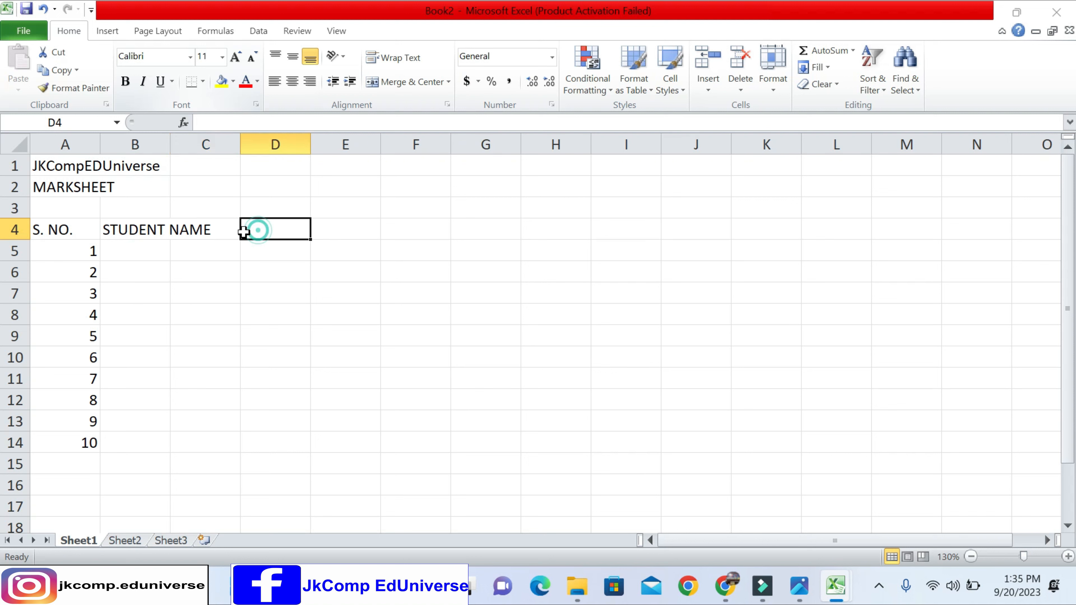
- Enter the subject headings BASIC, TALLY, DTP and C,C++ in cells C4 to F4
click(211, 229)
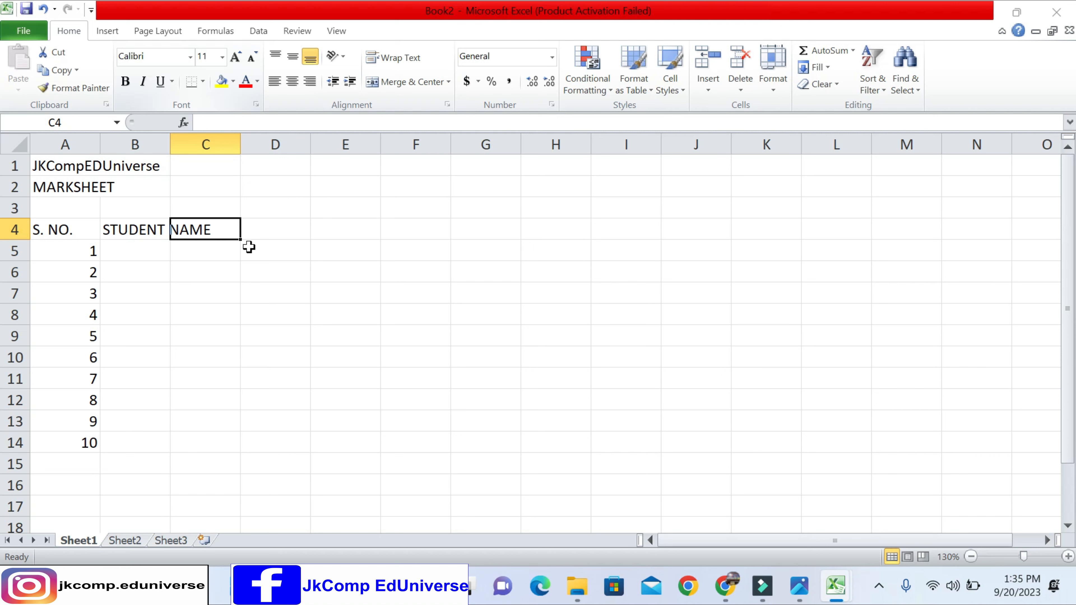
text(BASIC)
key(Tab)
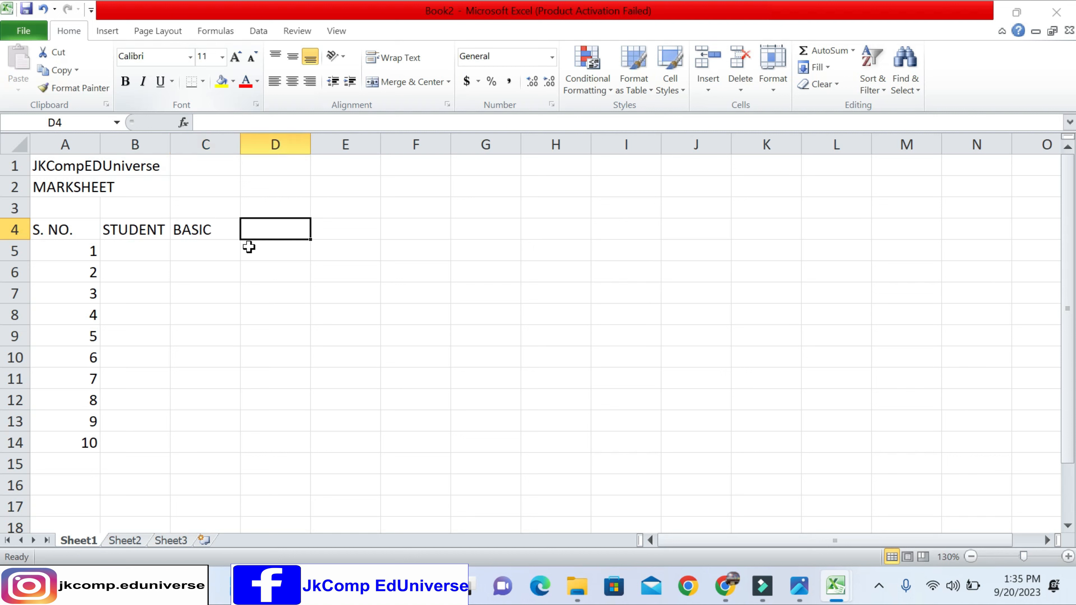
text(TALLY)
key(Tab)
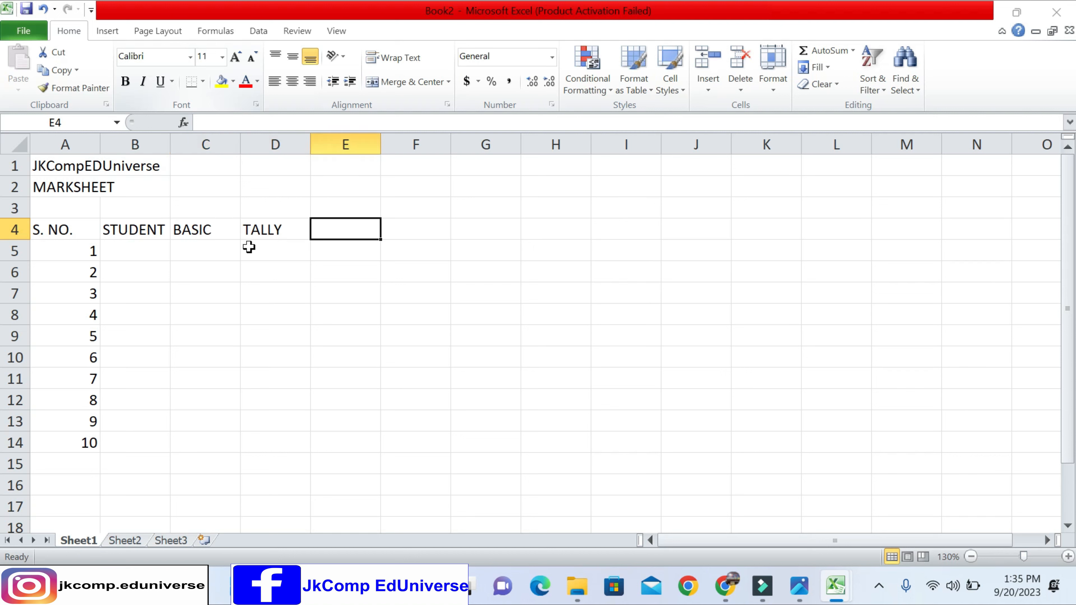
text(DTP)
key(Tab)
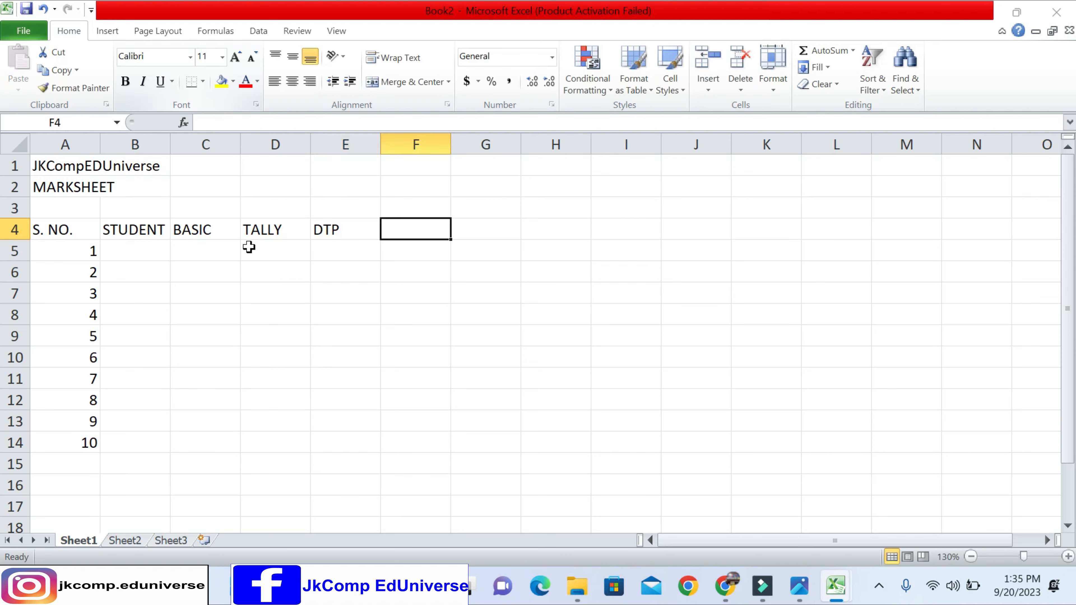
text(C,C++)
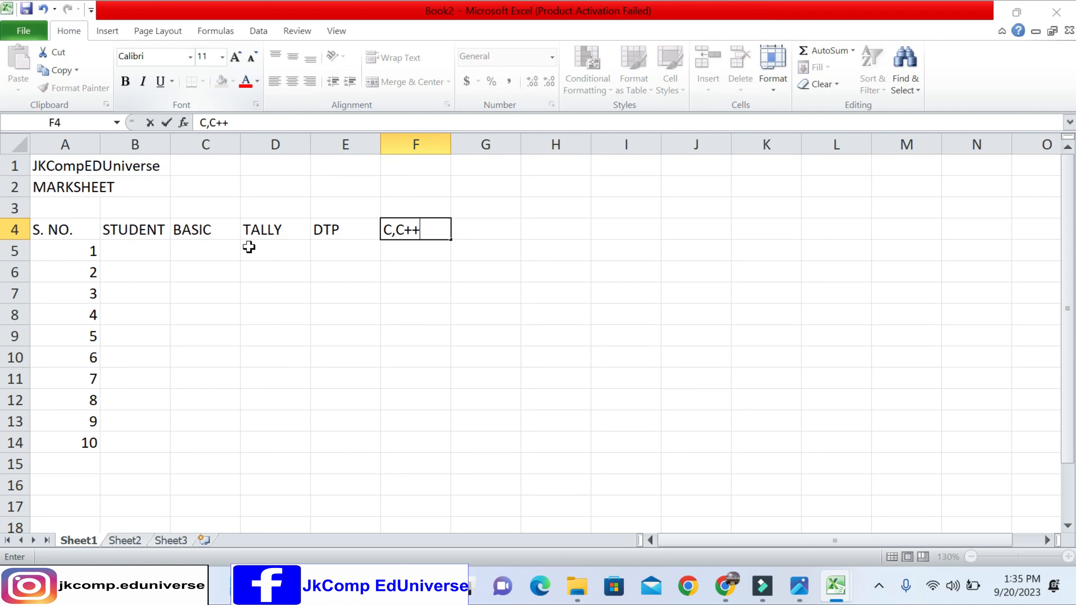
key(Tab)
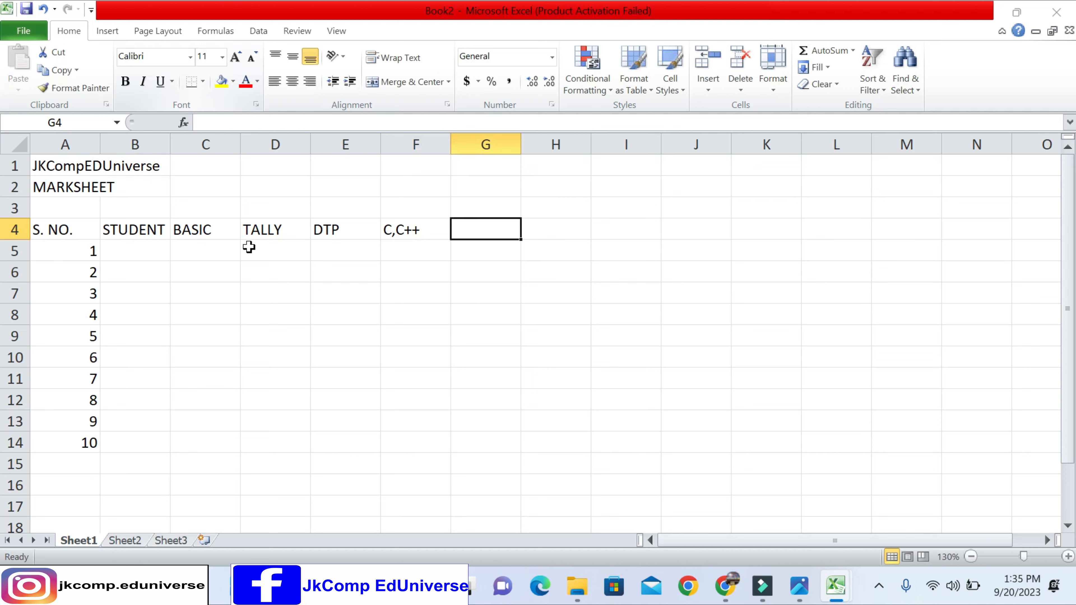
- Add the result headings TOTAL, MAX. and MIN in cells G4 to I4
text(TOTAL)
key(Tab)
text(MAX.)
key(Tab)
text(MIN)
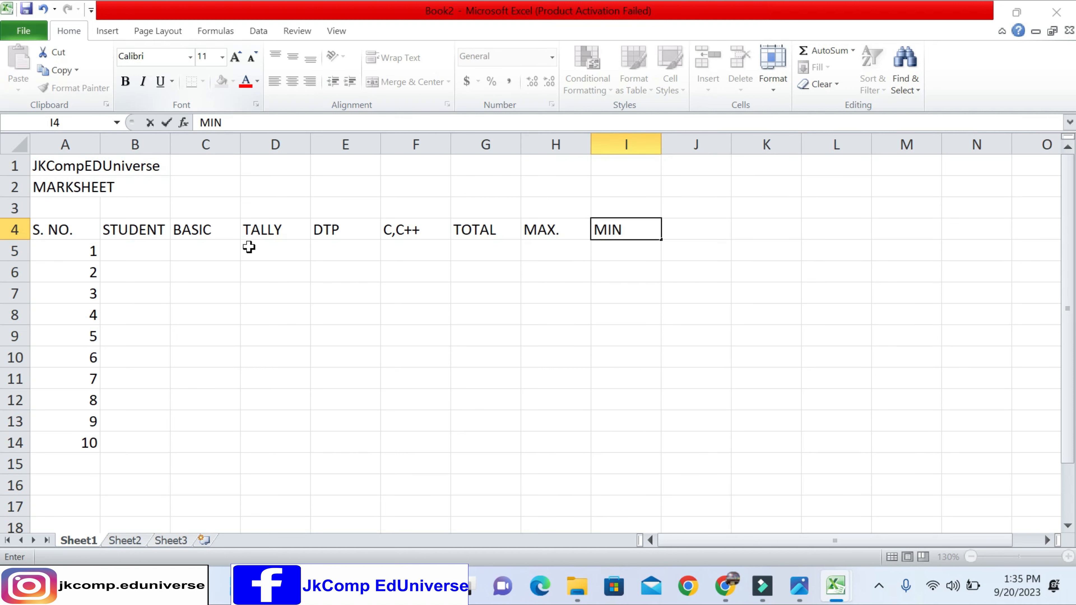
- Add the headings PER. in cell J4 and DIV. in cell K4
key(Tab)
text(DIV)
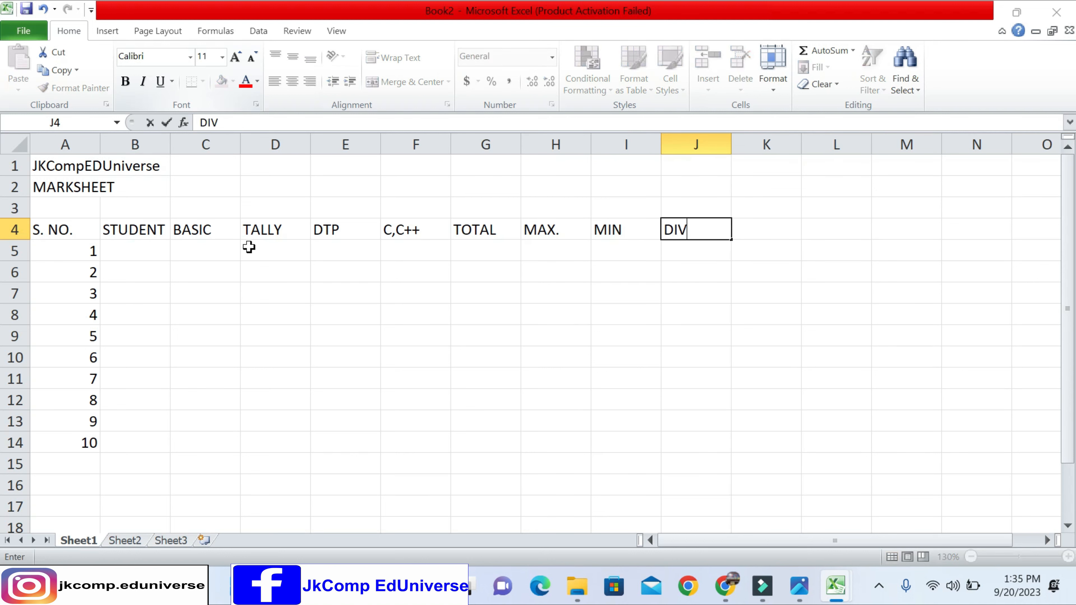
key(BackSpace)
key(BackSpace)
key(BackSpace)
text(PER.)
key(Tab)
text(DIV.)
key(Return)
- Enter the first five students' first names in cells B5 to B9, beside serial numbers 1 to 5
key(Left)
key(Left)
key(Left)
key(Left)
key(Left)
key(Left)
key(Left)
key(Left)
key(Left)
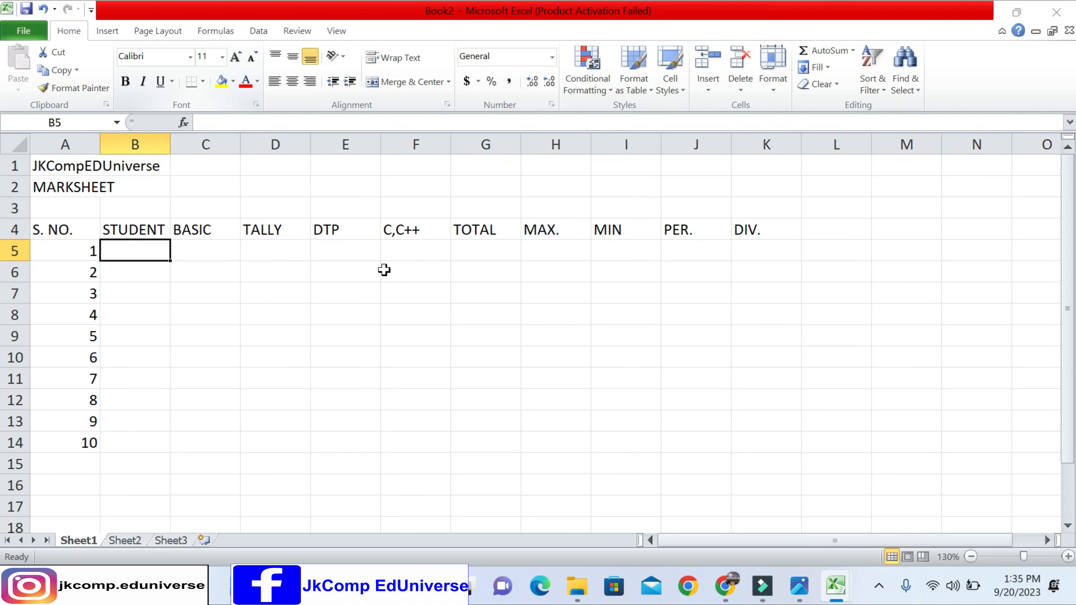
text(ANITA)
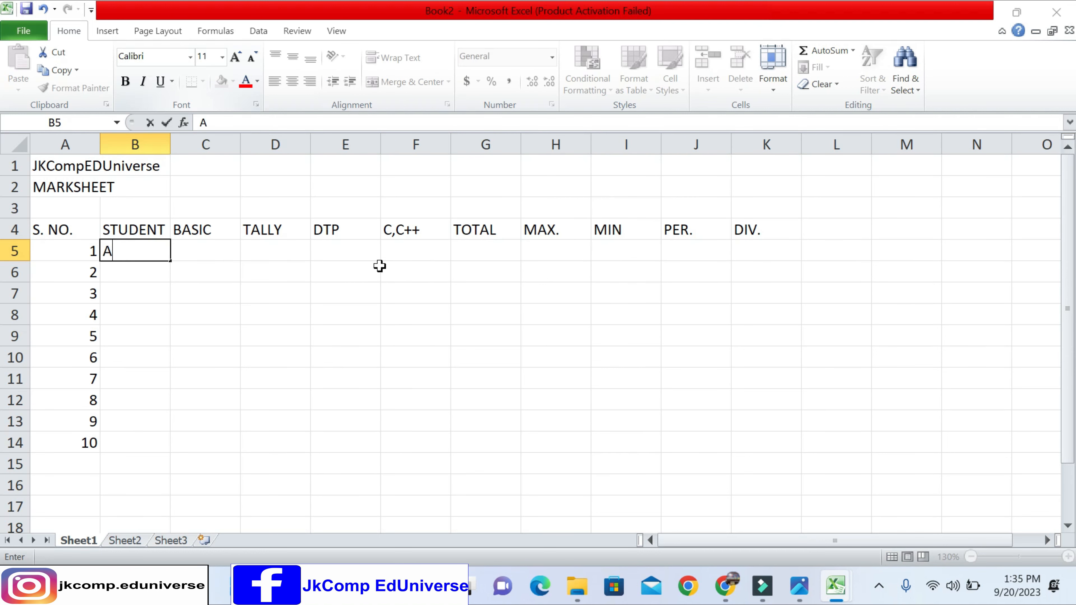
key(Return)
text(RAHUL)
key(Return)
text(JOIES)
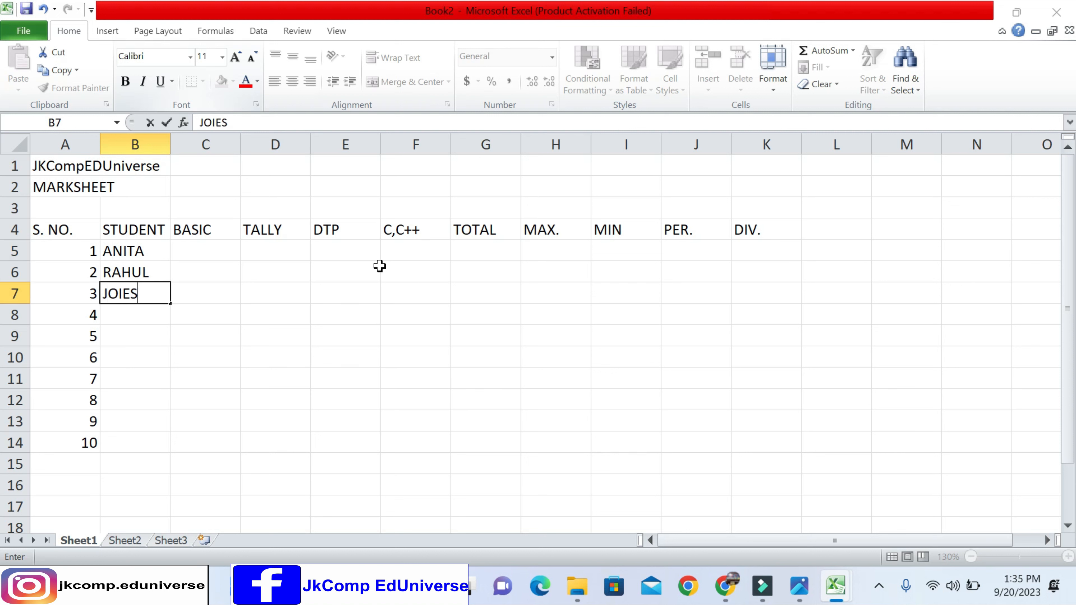
key(Return)
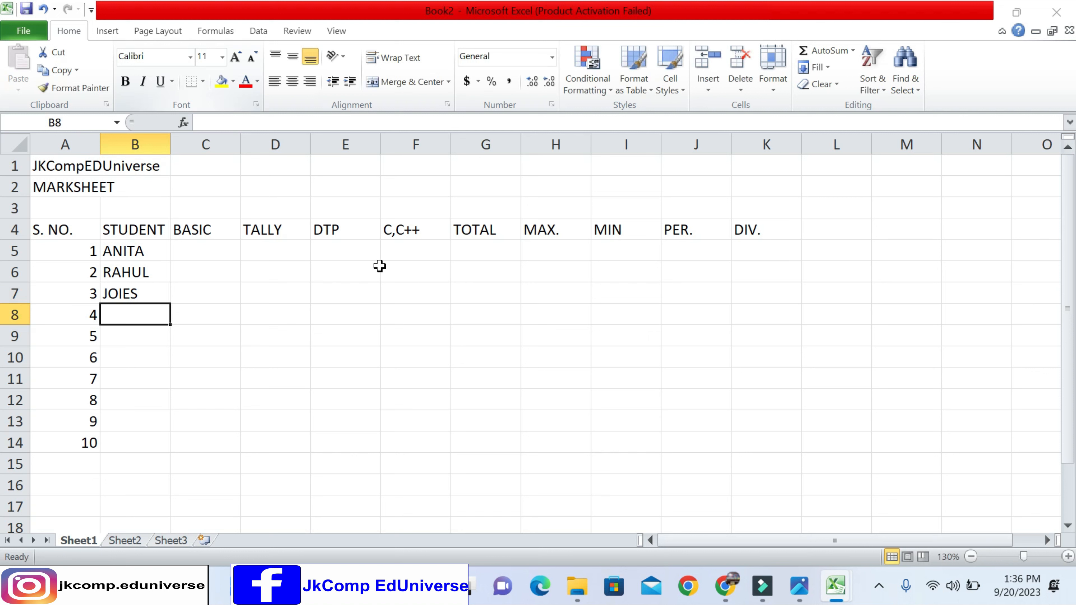
text(NIKHIL)
key(Return)
text(DEV)
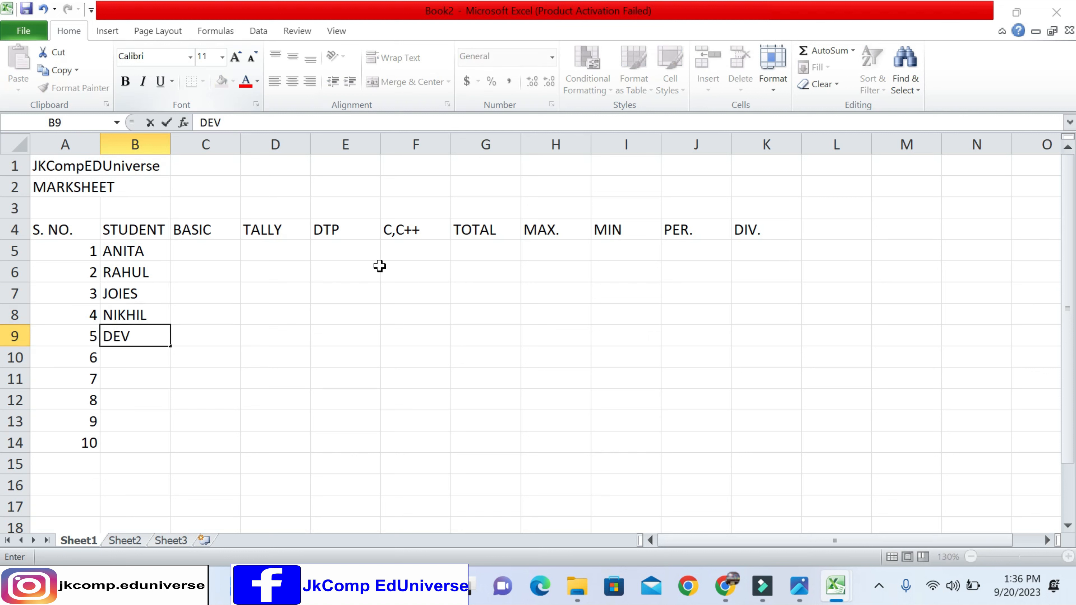
key(Return)
- Enter the remaining five students' first names in cells B10 to B14, beside serial numbers 6 to 10
text(SANJAY)
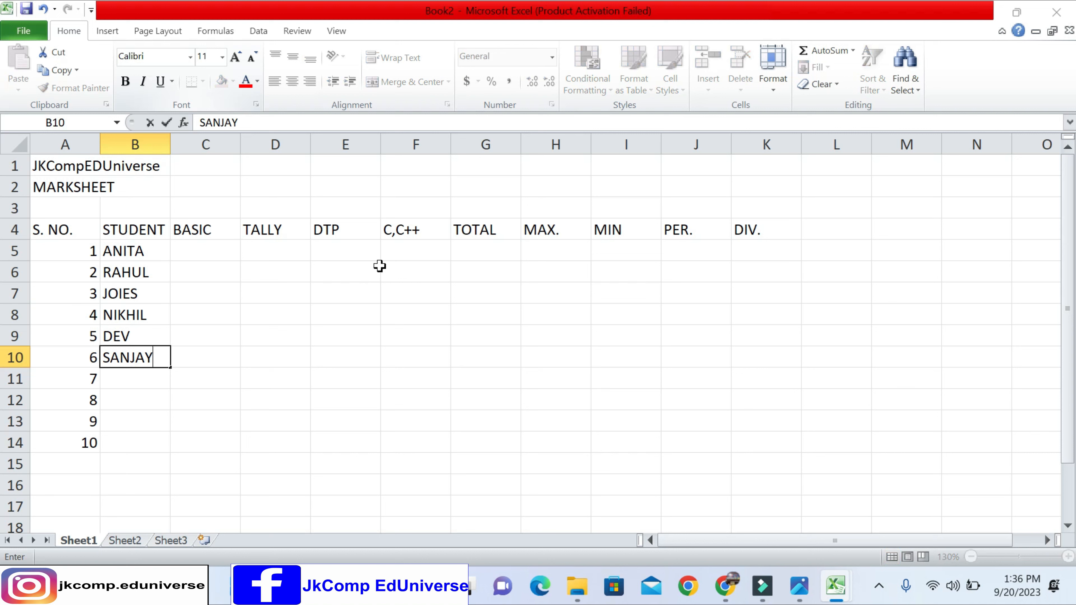
key(Return)
text(KOMAL)
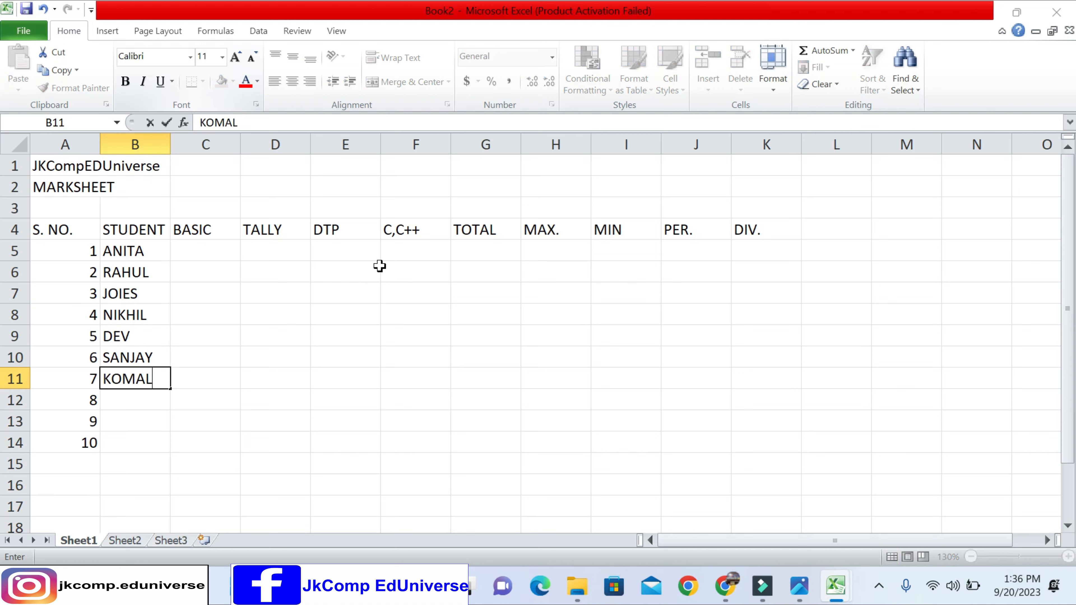
key(Return)
text(D)
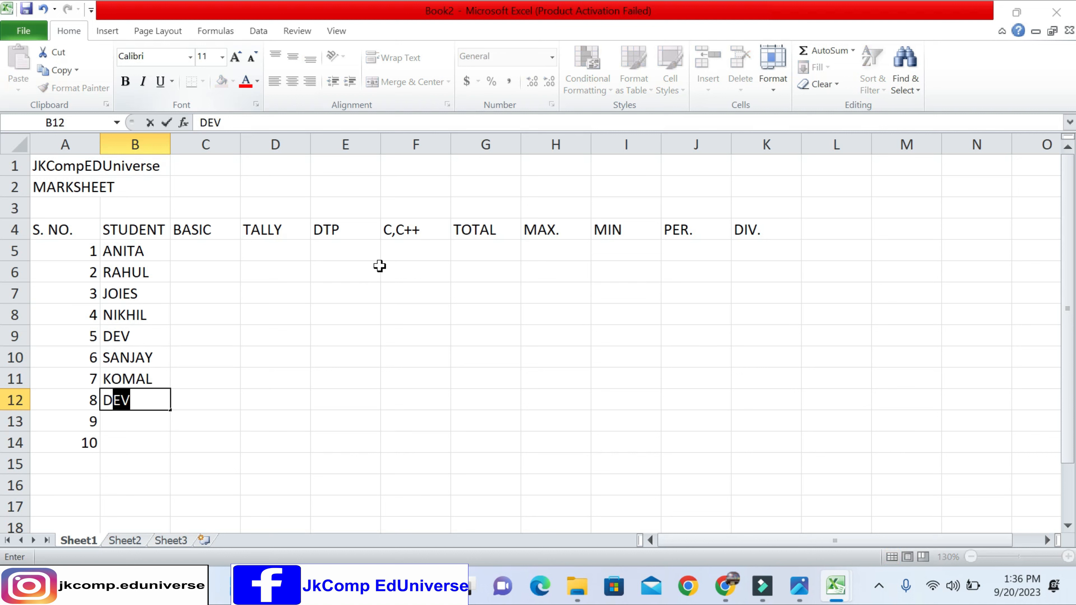
text(AYARAM)
key(Return)
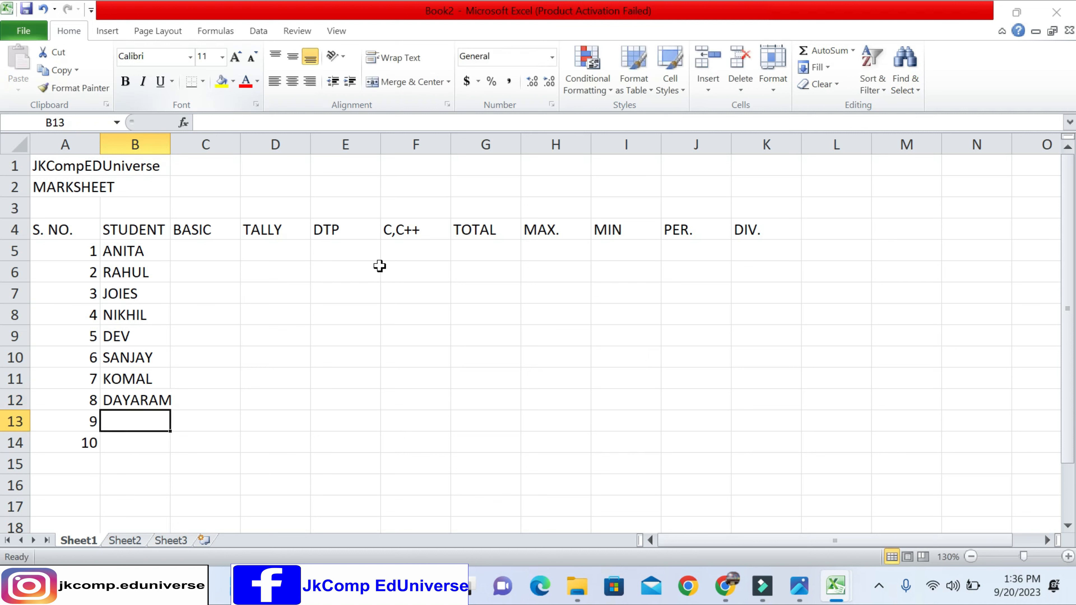
text(ABHINAV)
key(Return)
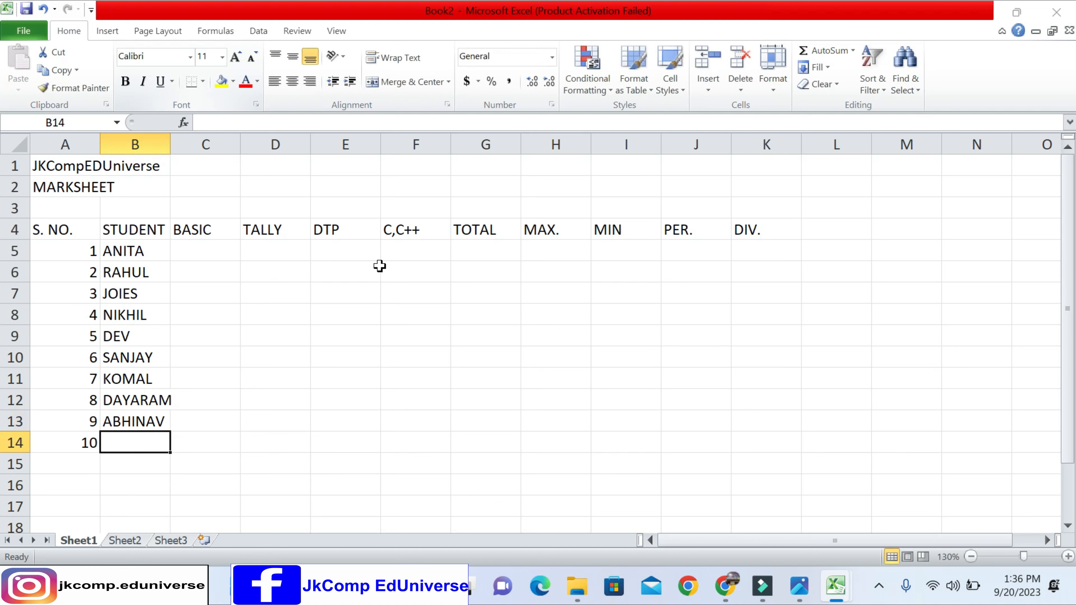
text(SANJAY)
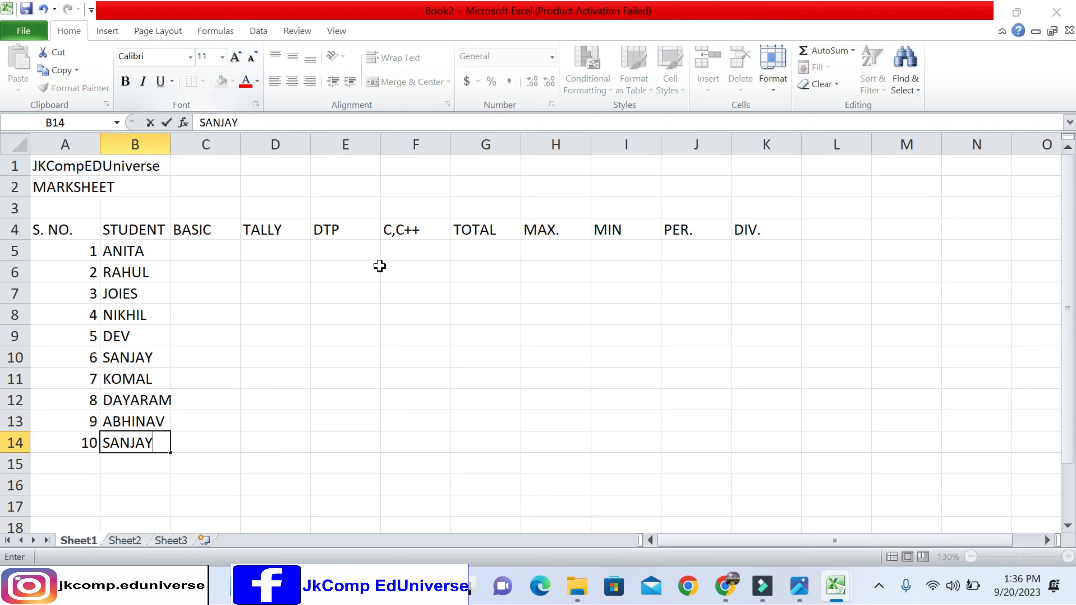
key(Tab)
- Fill the subject marks range C5:F14 with random numbers using the formula =RANDBETWEEN(20,90)
key(Up)
key(Up)
key(Up)
key(Up)
key(Up)
key(Up)
key(Up)
key(Up)
key(Up)
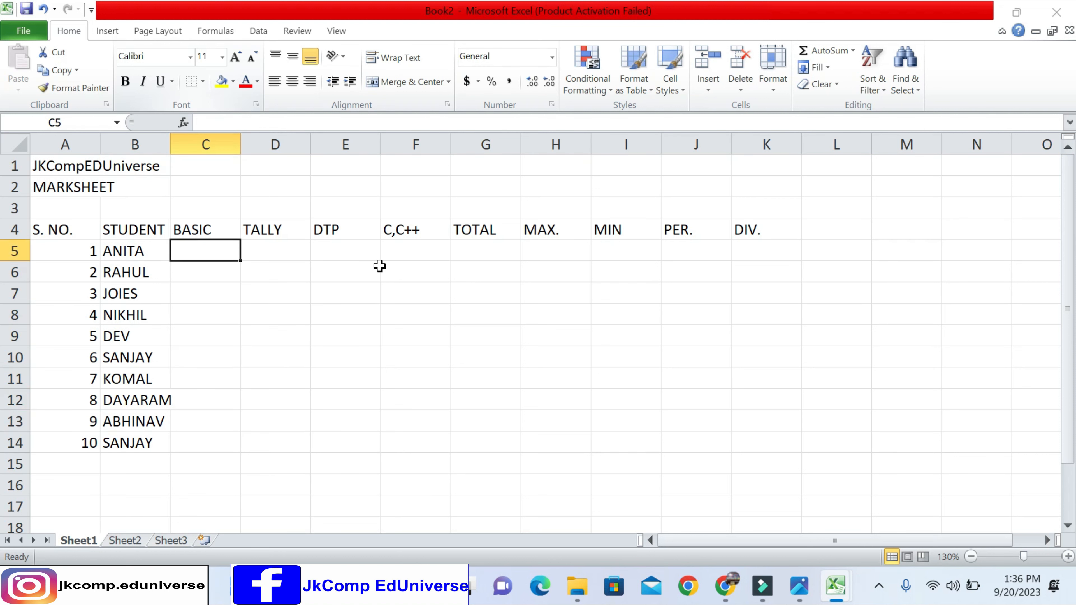
drag(224, 249, 397, 436)
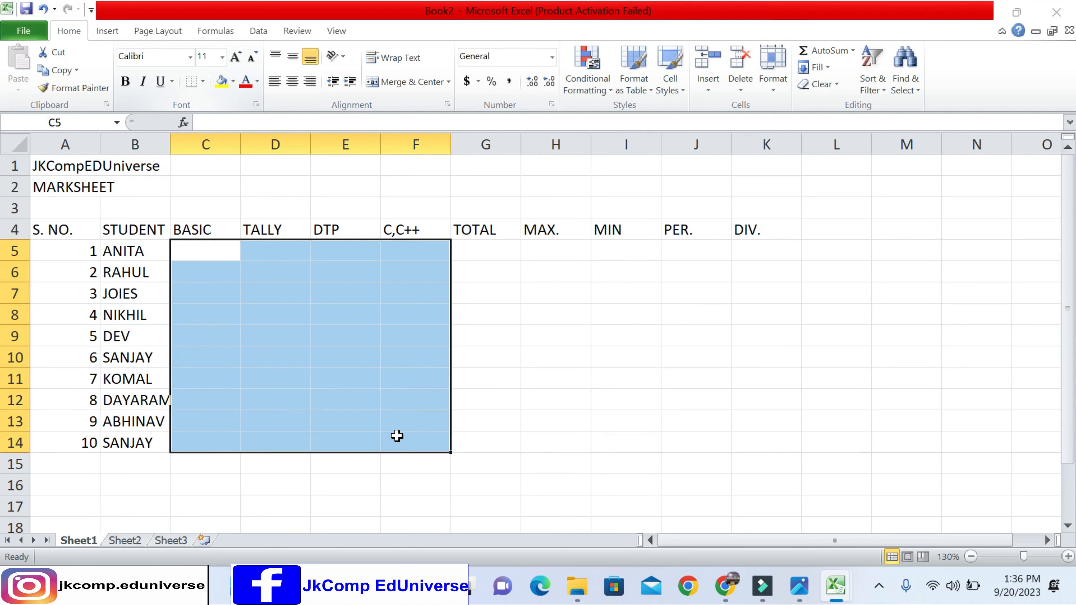
text(=RAND)
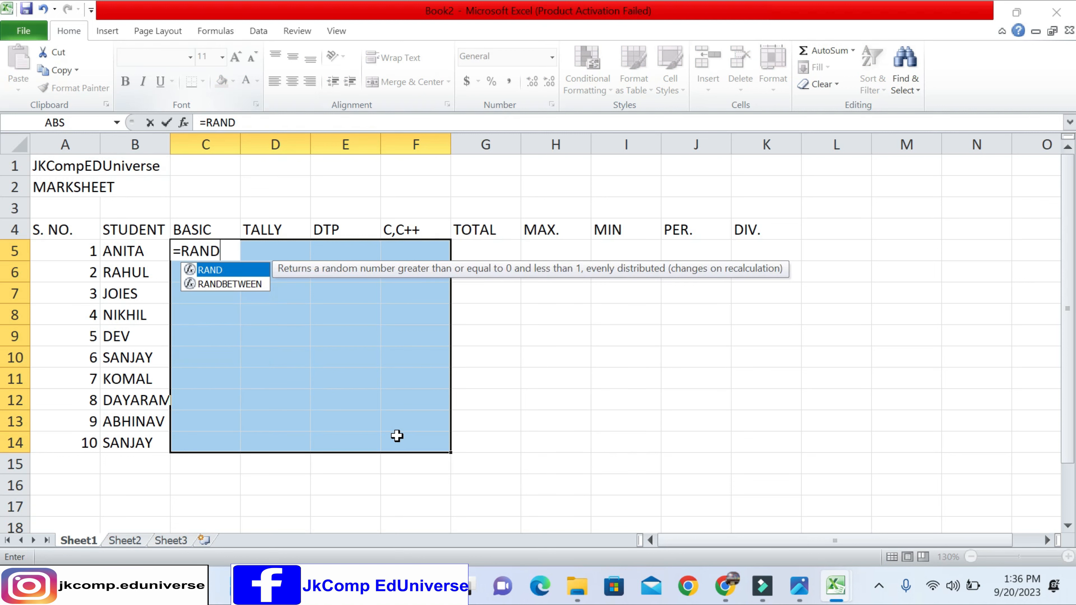
key(Down)
key(Tab)
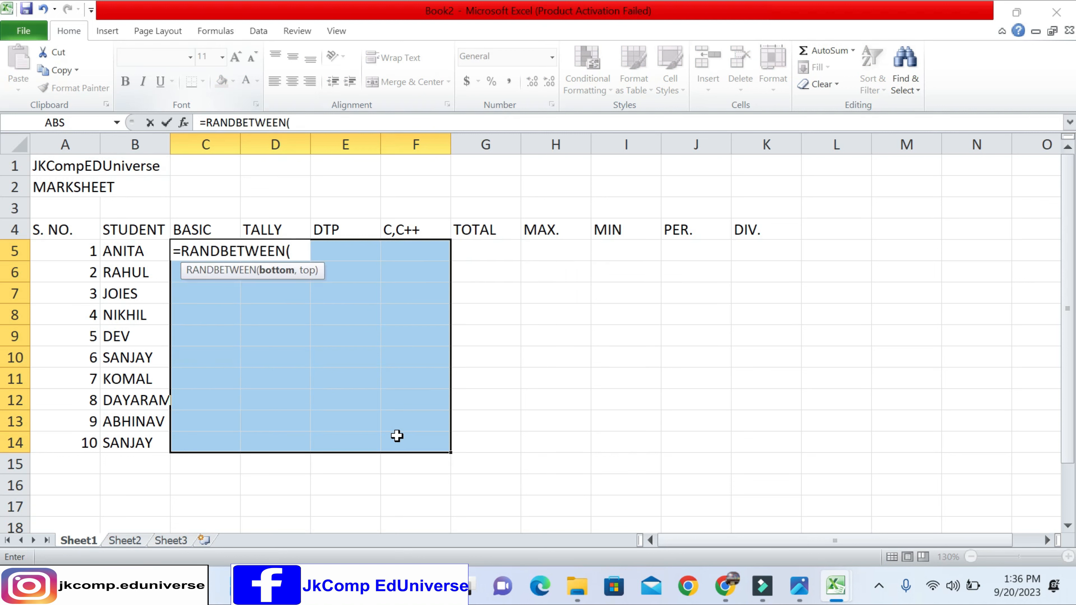
text(20,)
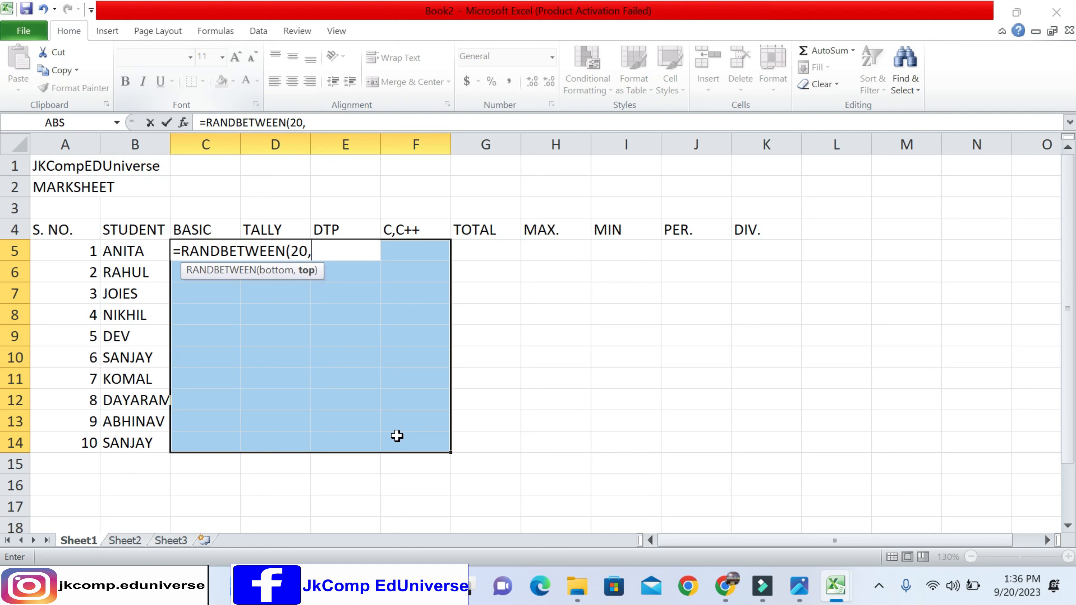
text(90))
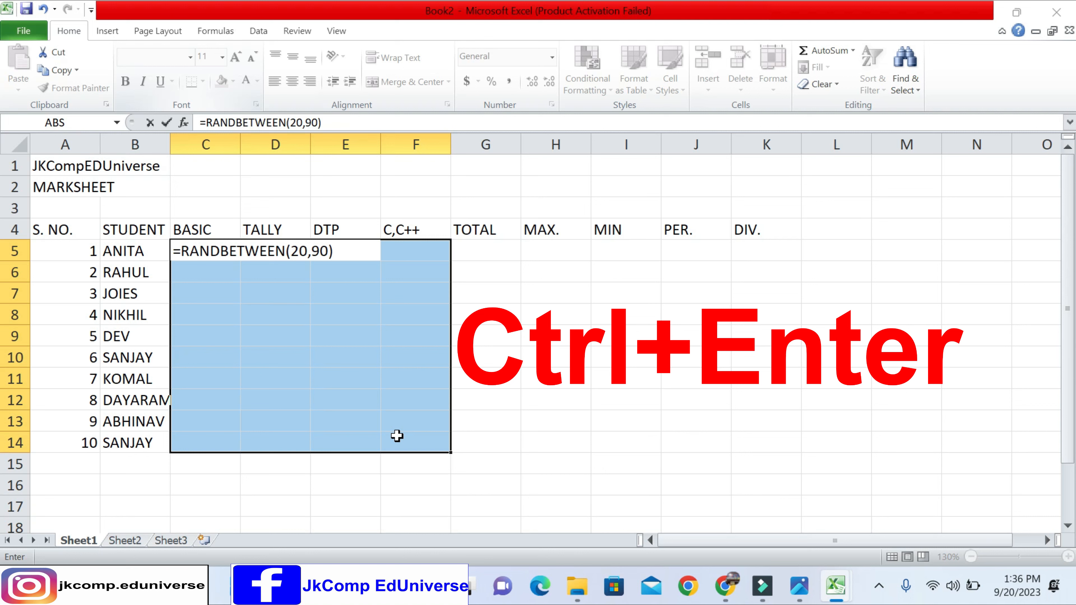
key(ctrl+Return)
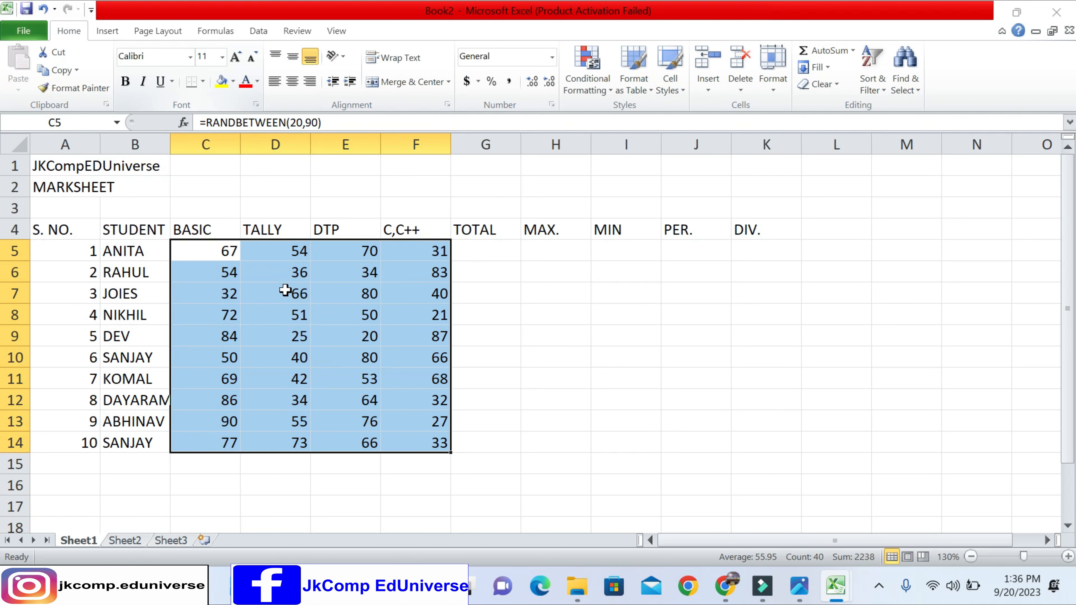
- Copy the marks in C5:F14 and paste them back over the same range as values only
click(64, 73)
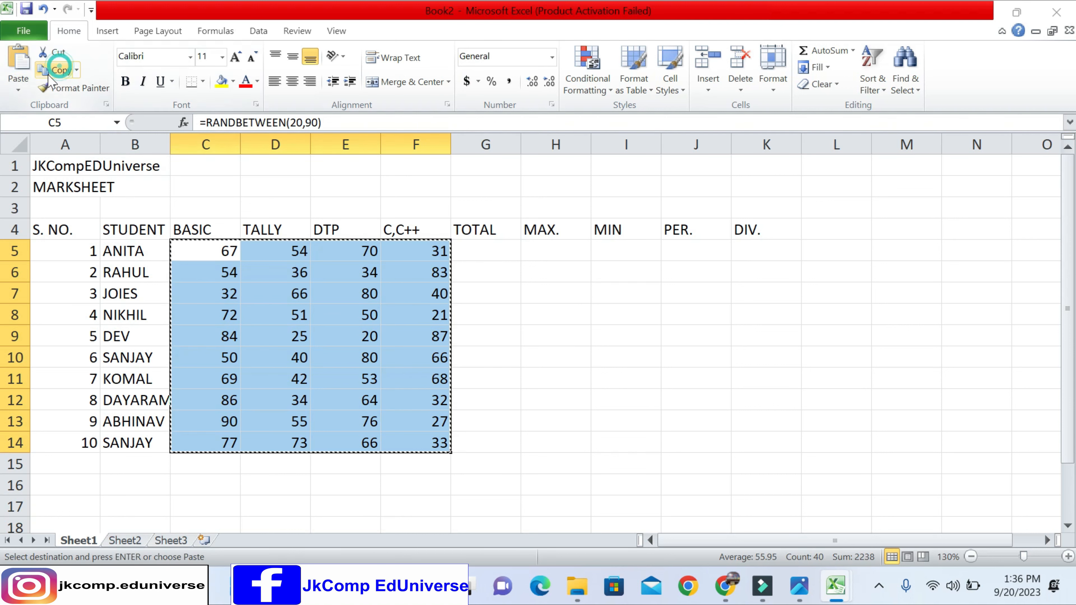
click(18, 87)
click(15, 186)
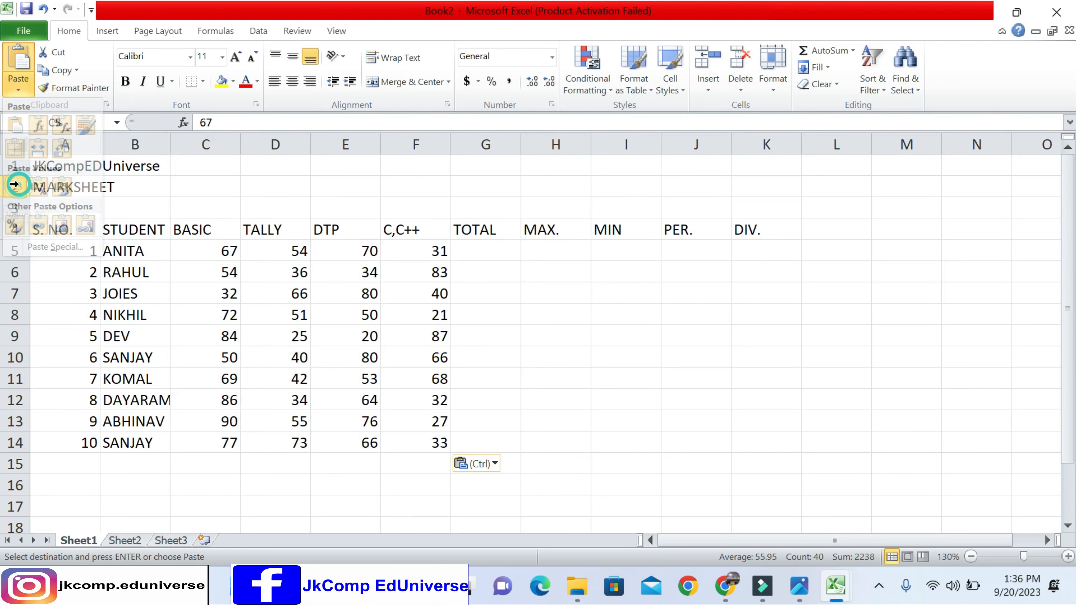
double_click(461, 253)
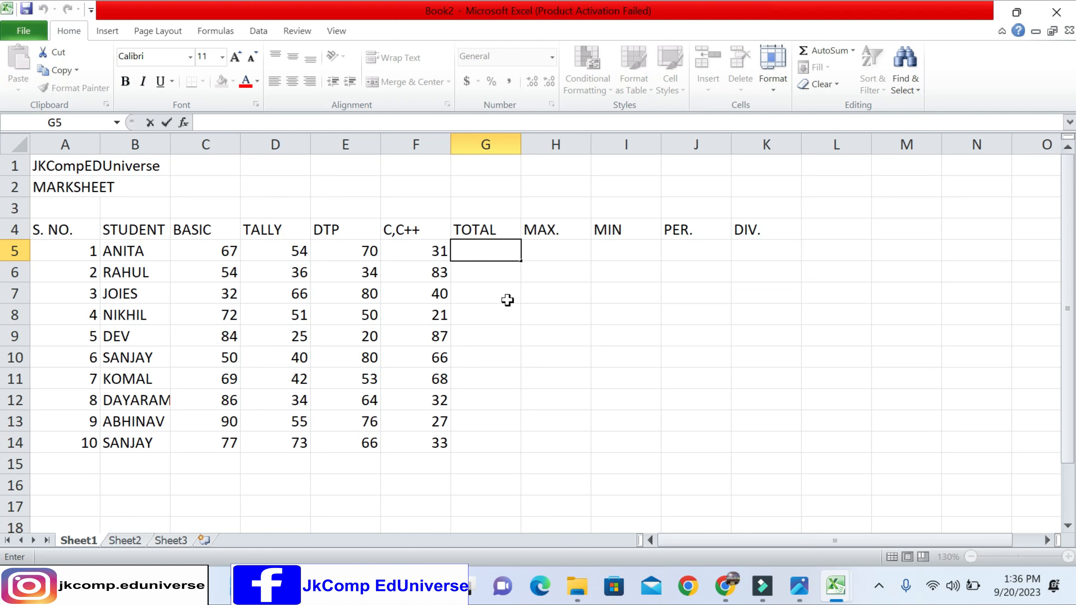
click(483, 292)
drag(483, 251, 486, 443)
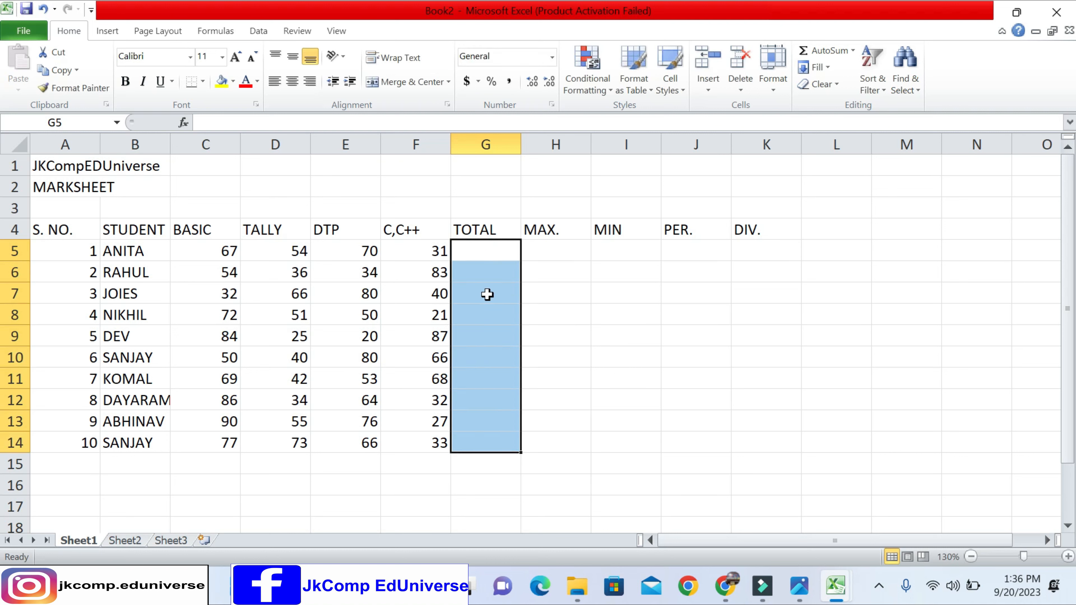
drag(485, 250, 483, 443)
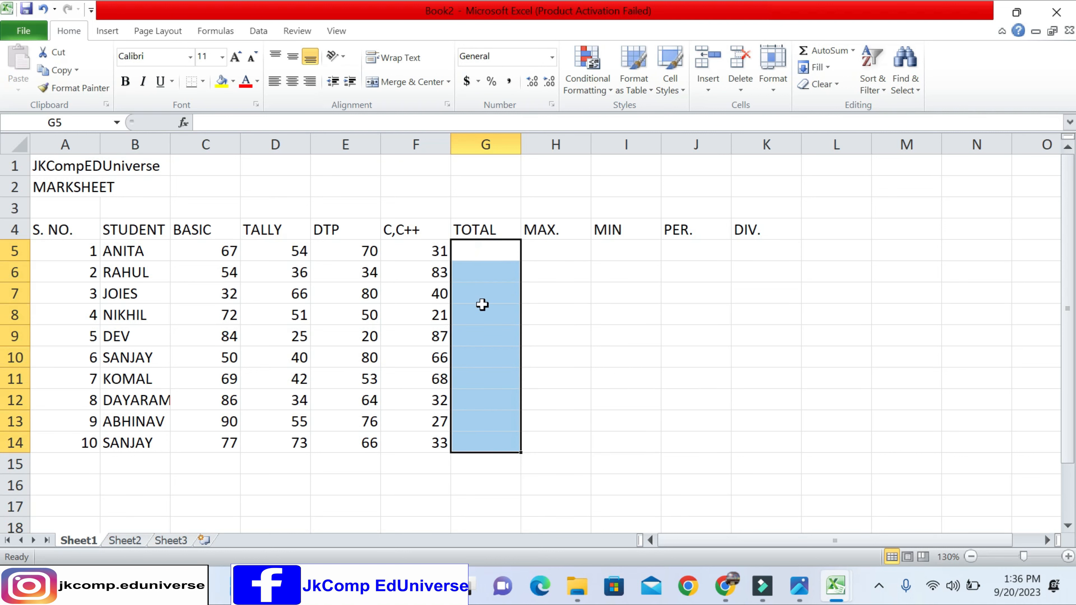
click(476, 251)
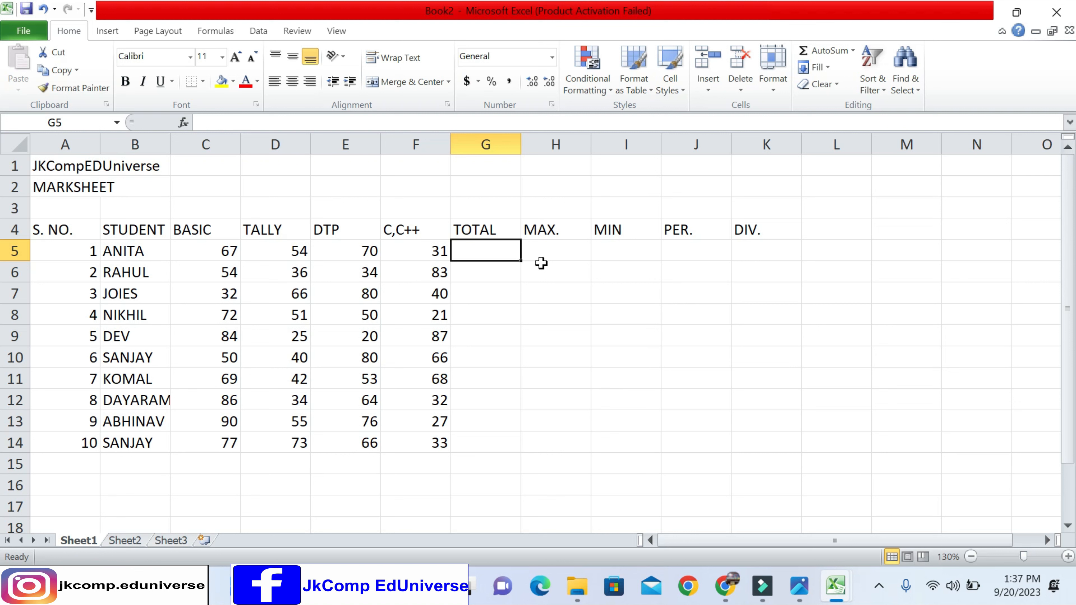
text(=)
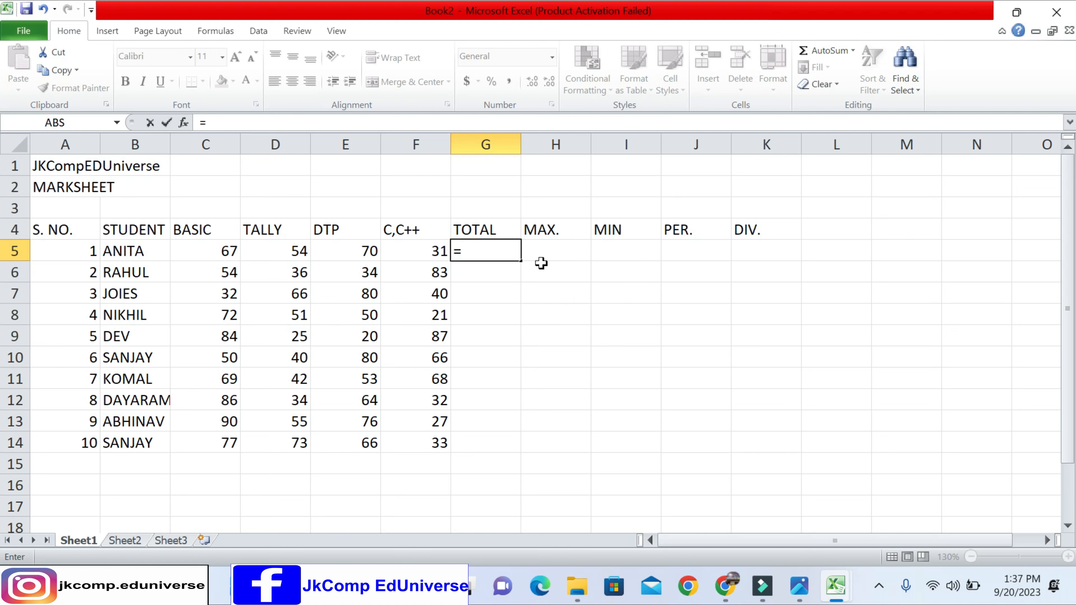
key(BackSpace)
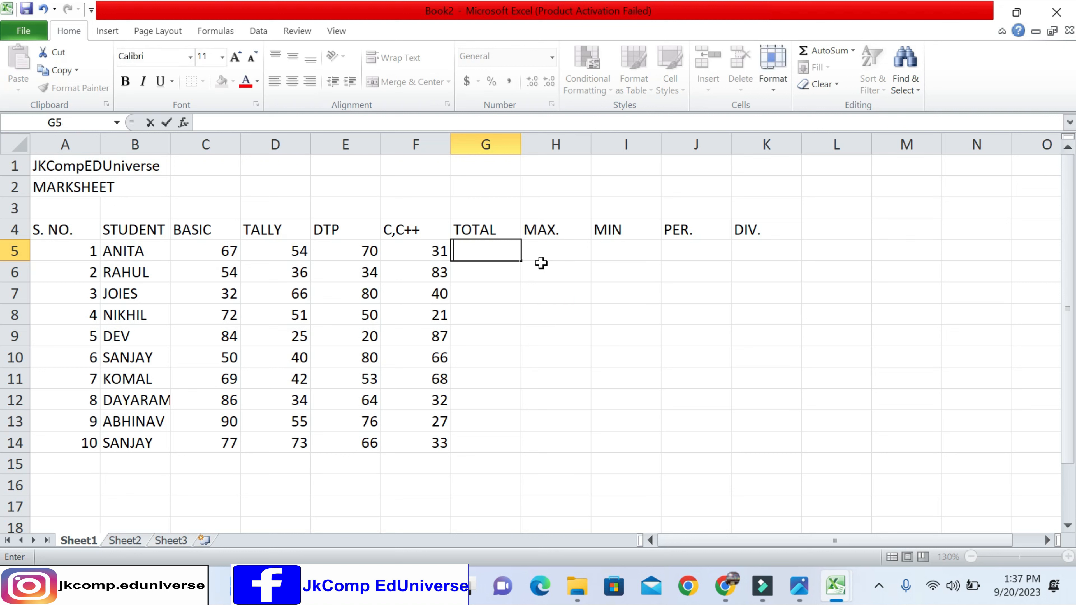
key(Return)
key(Up)
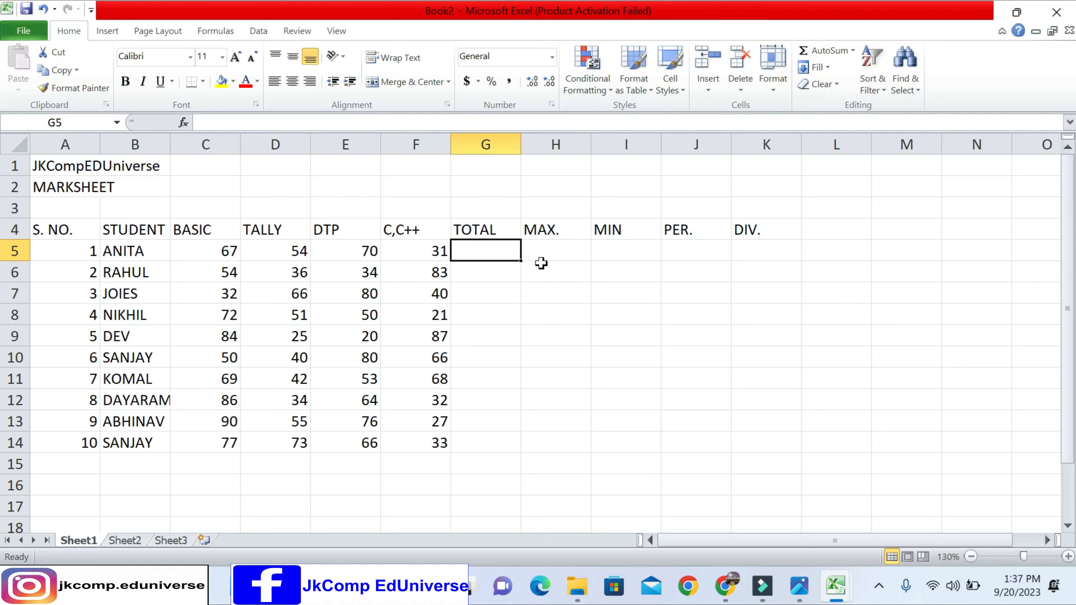
- Calculate the first student's total in cell G5 with the formula =SUM(C5:F5)
text(=)
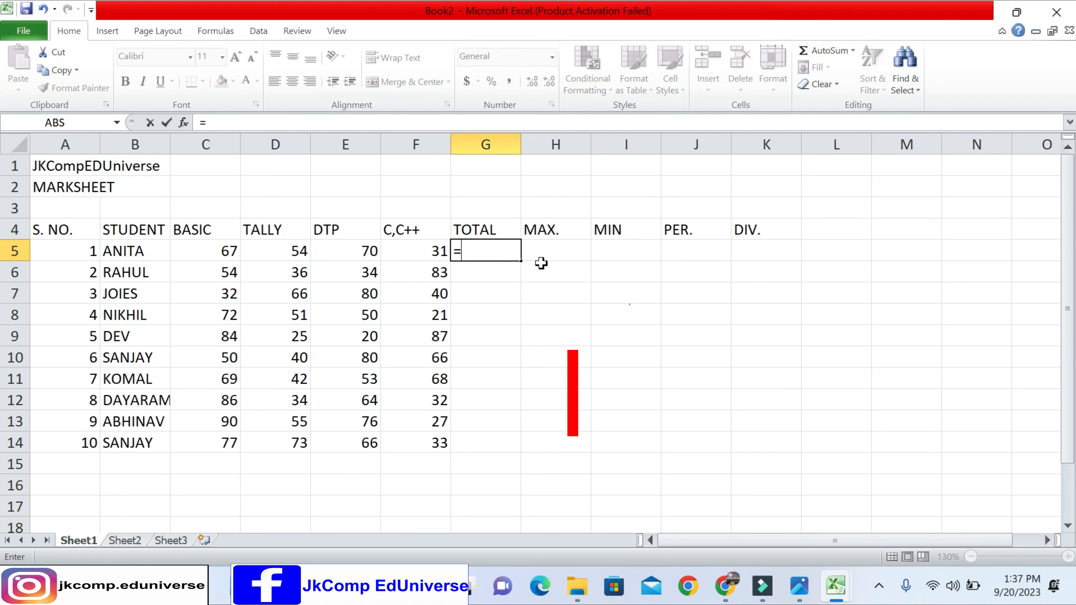
text(SU)
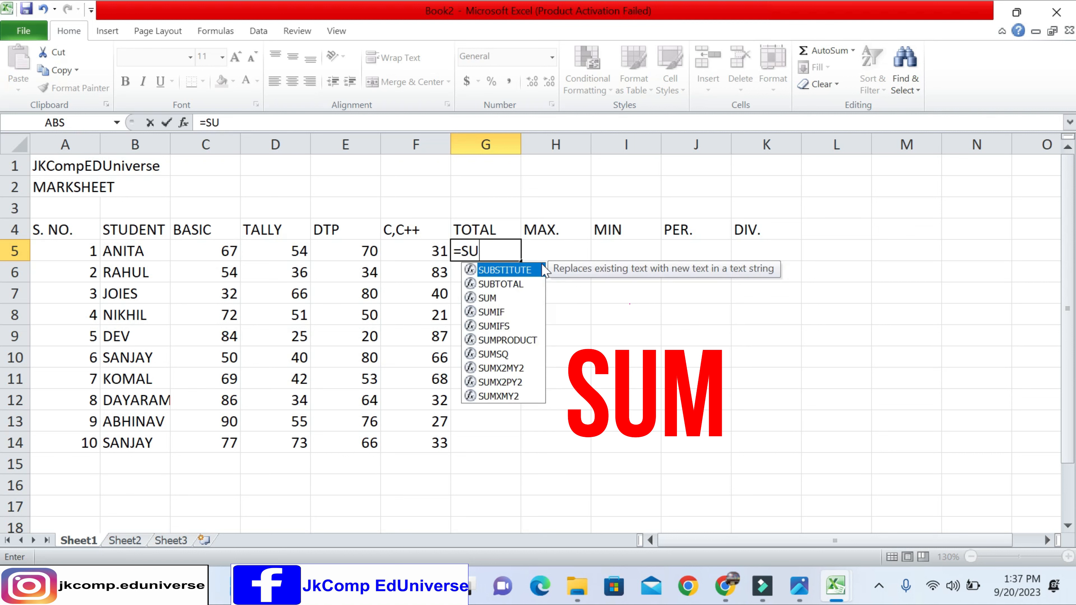
text(M)
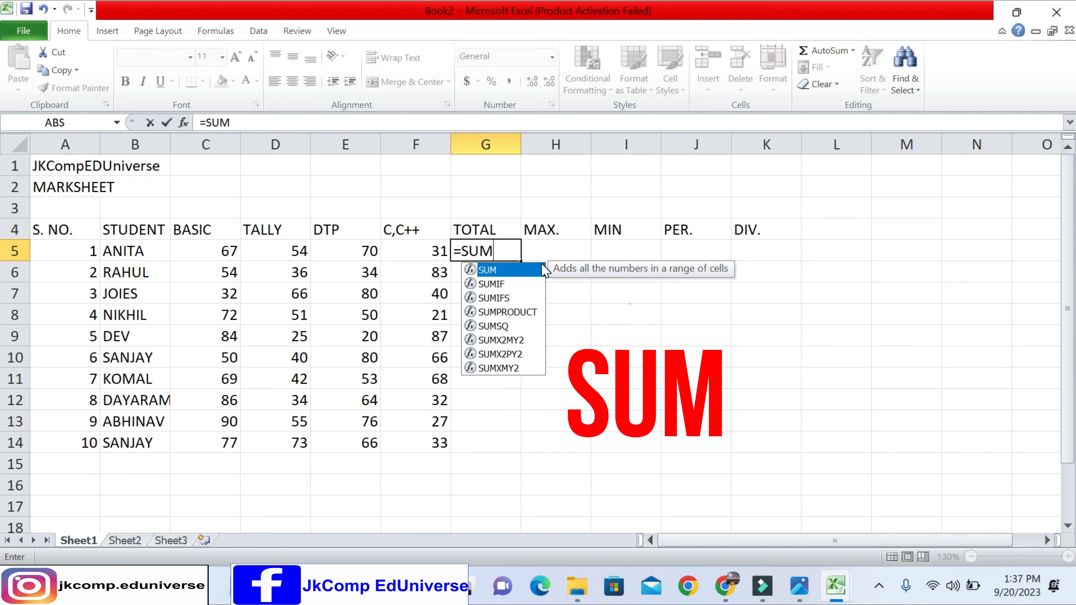
text(()
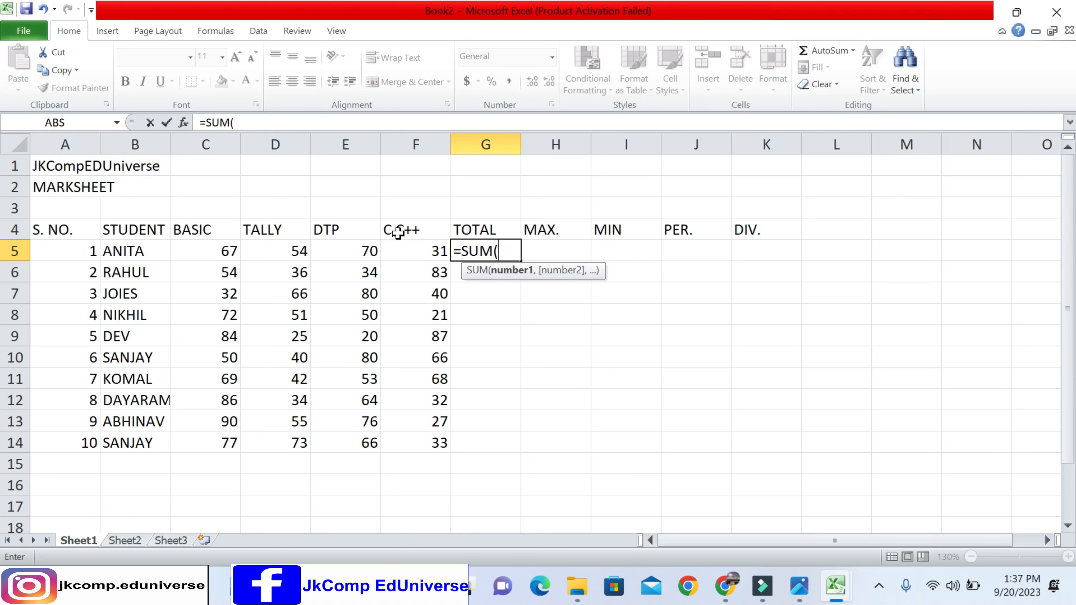
drag(204, 250, 410, 244)
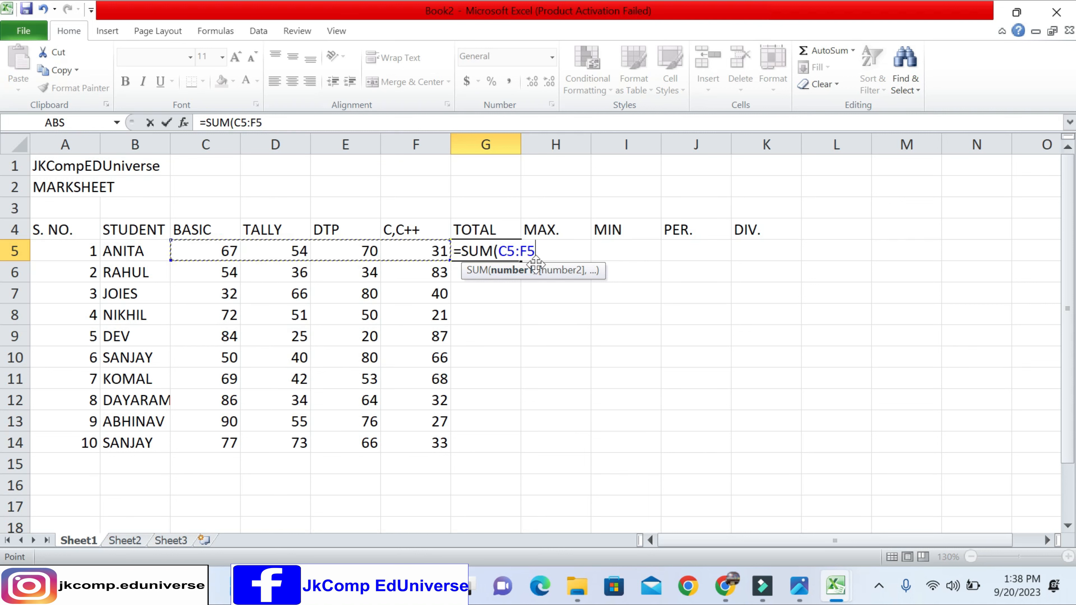
text())
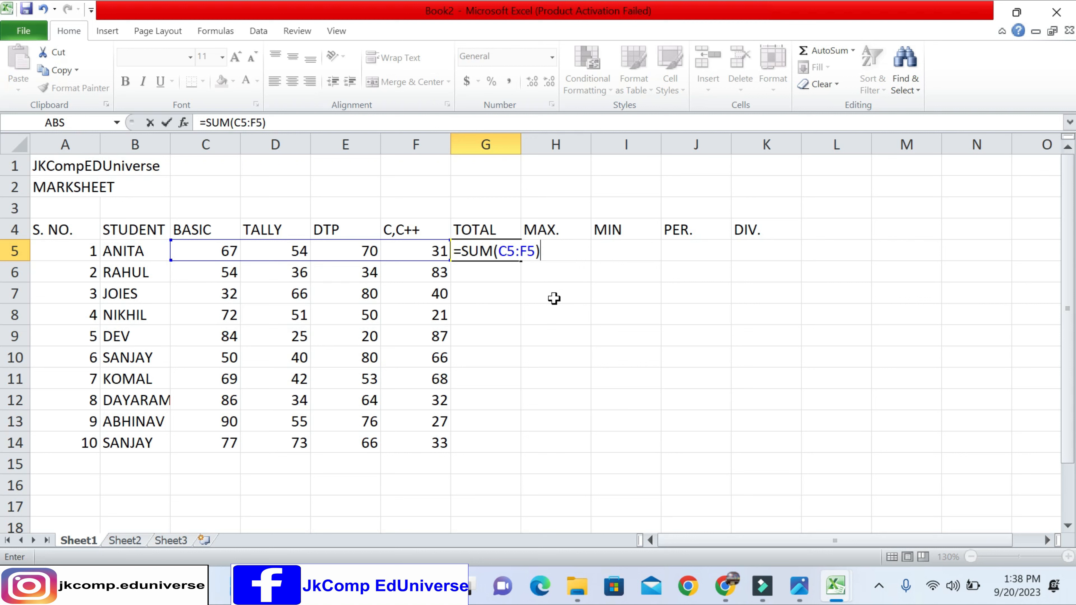
key(Return)
key(Up)
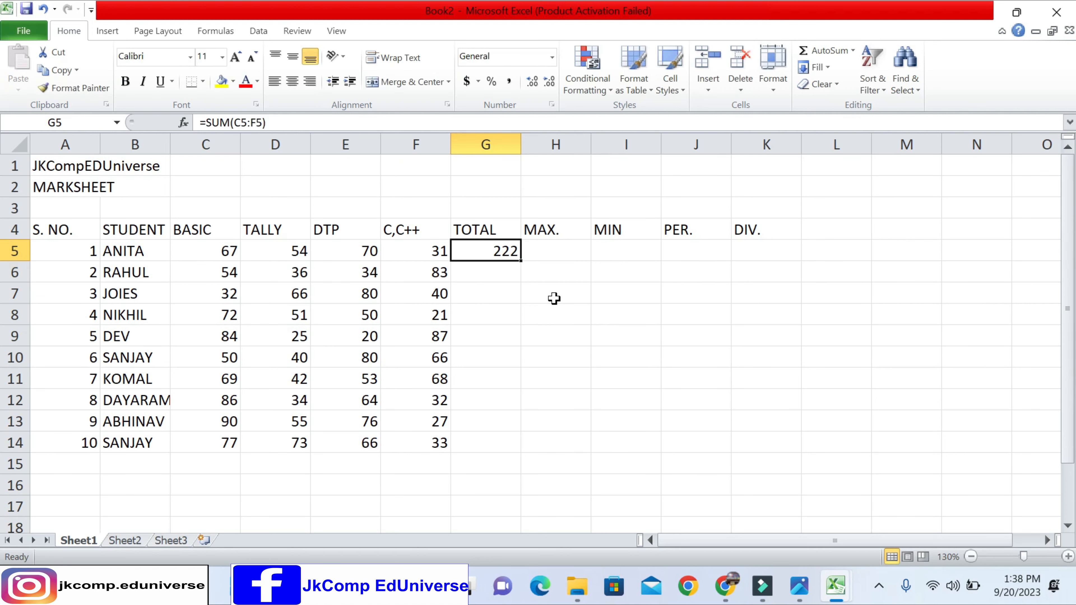
click(214, 244)
drag(215, 244, 394, 251)
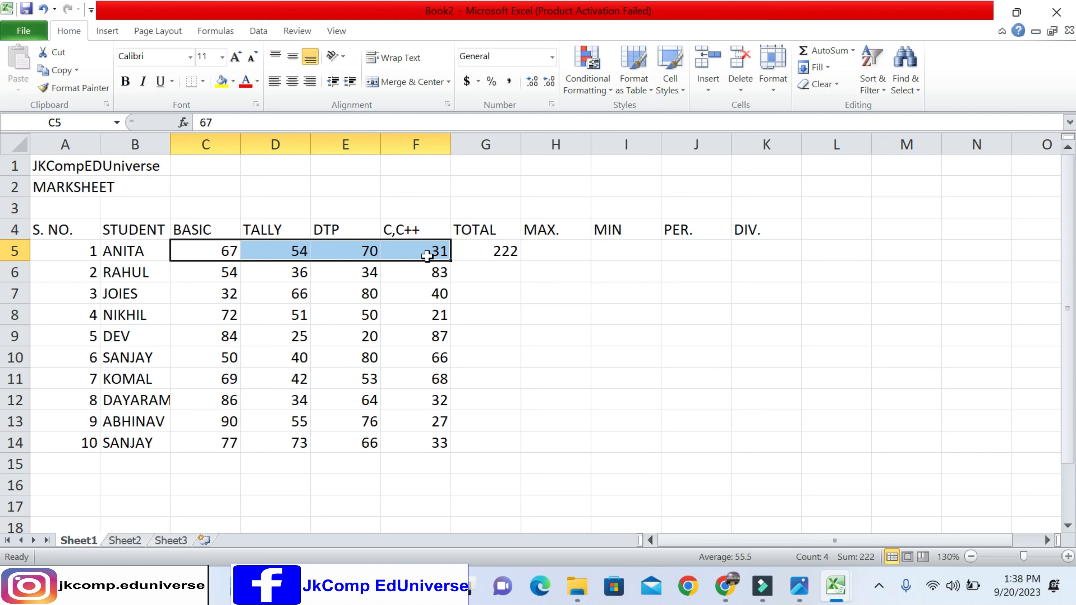
drag(213, 276, 420, 268)
- Begin a SUM formula in cell G6 for the second student's total
click(469, 272)
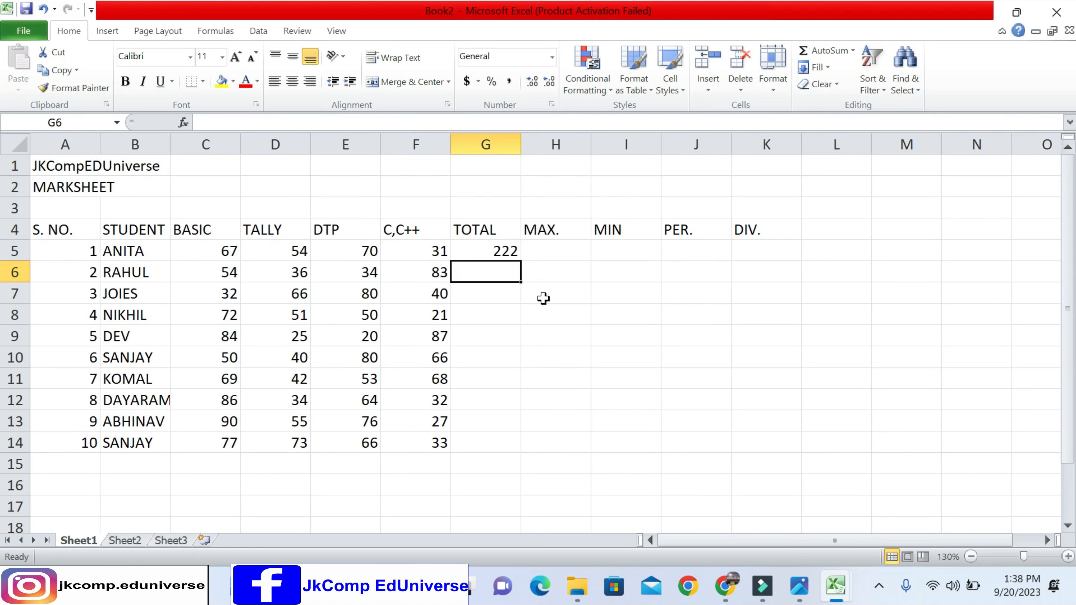
text(=SUM)
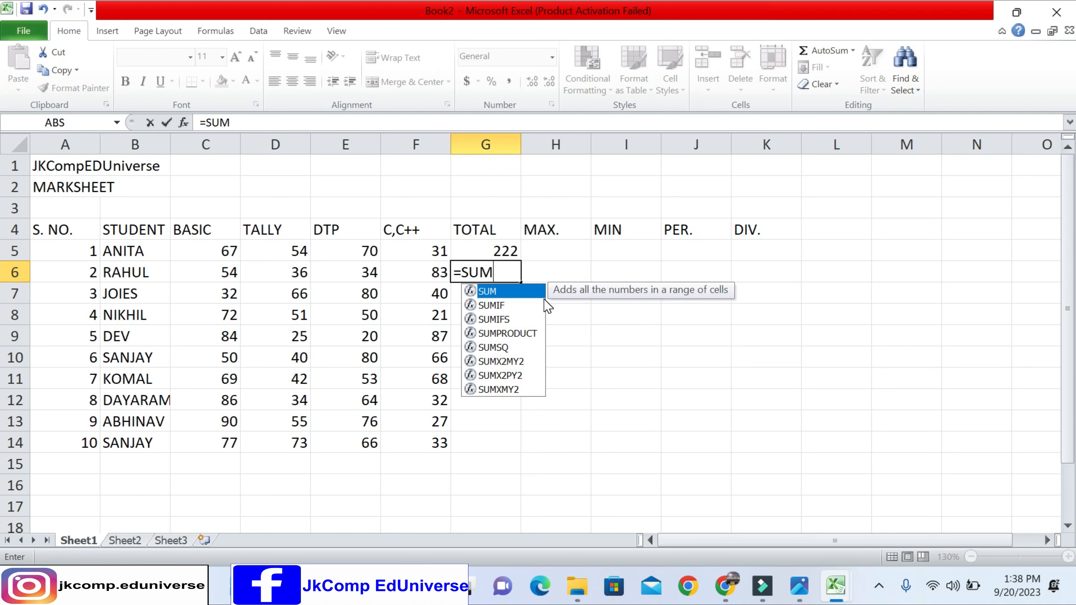
text(()
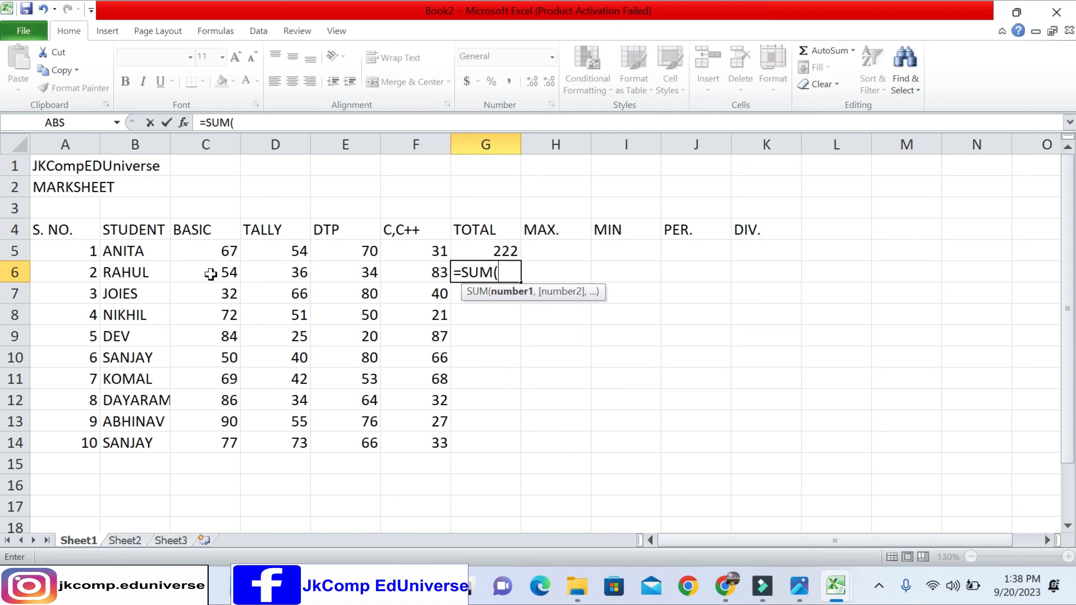
drag(205, 276, 409, 271)
drag(209, 276, 386, 276)
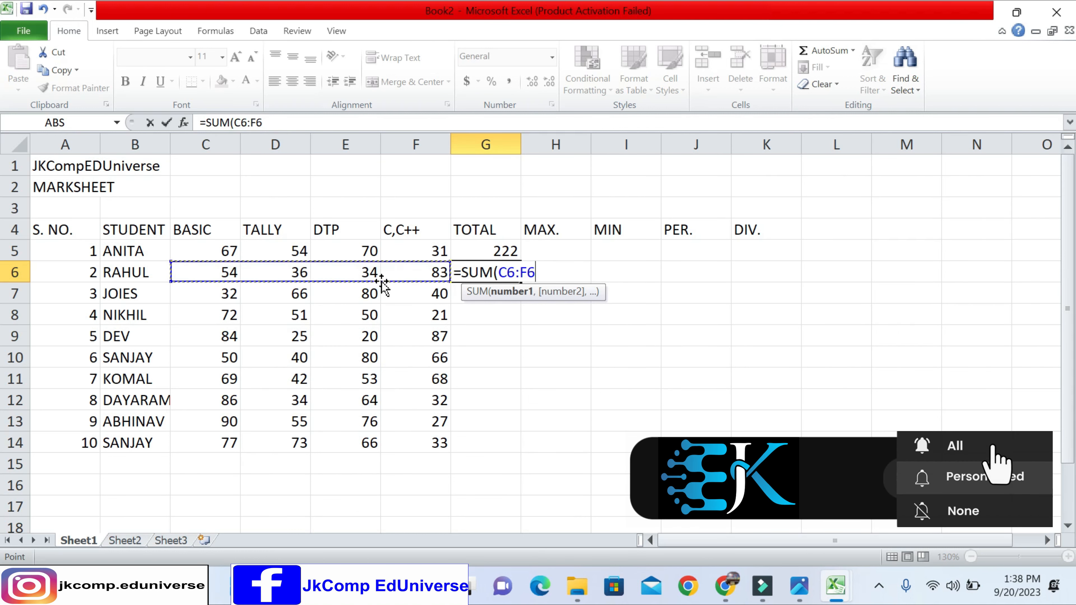
click(261, 287)
drag(208, 275, 389, 275)
drag(207, 273, 406, 273)
key(BackSpace)
key(BackSpace)
key(BackSpace)
key(BackSpace)
key(BackSpace)
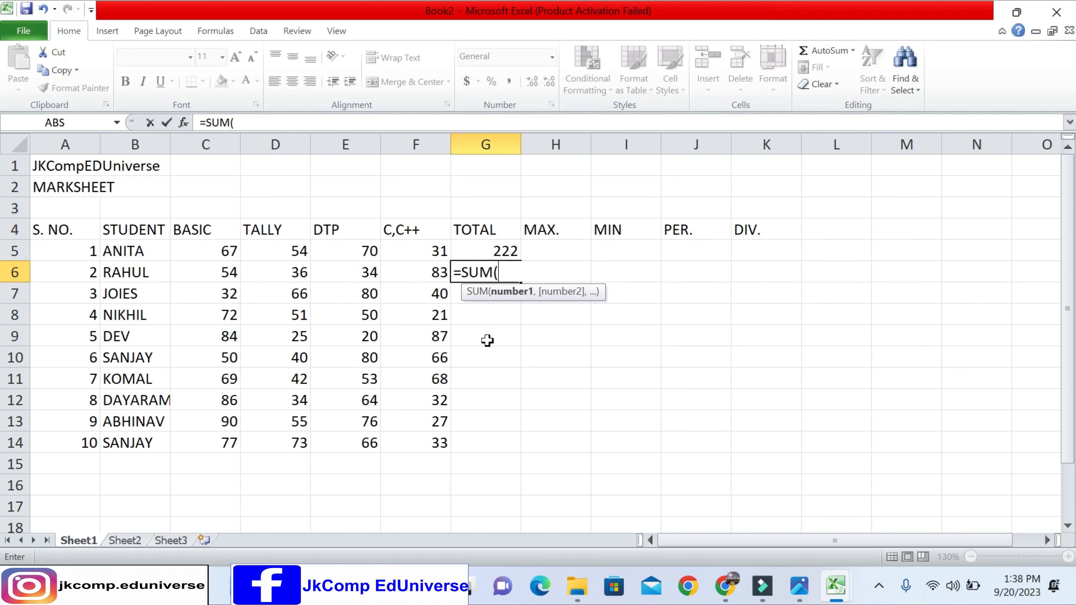
- Complete the second student's total in cell G6 as =SUM(C6:F6)
key(Left)
key(shift+Left)
key(shift+Left)
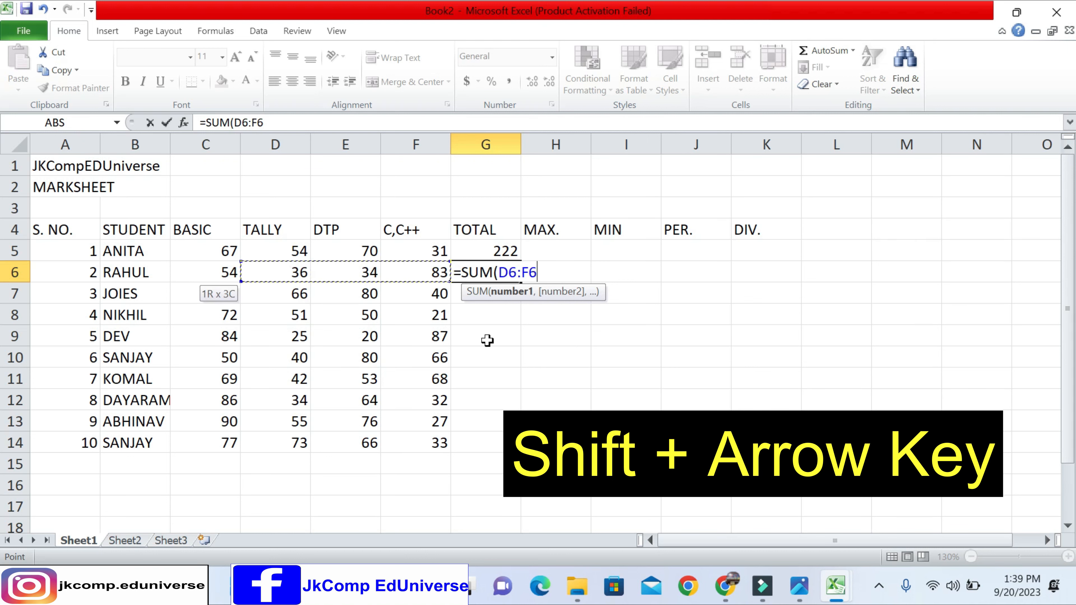
key(shift+Left)
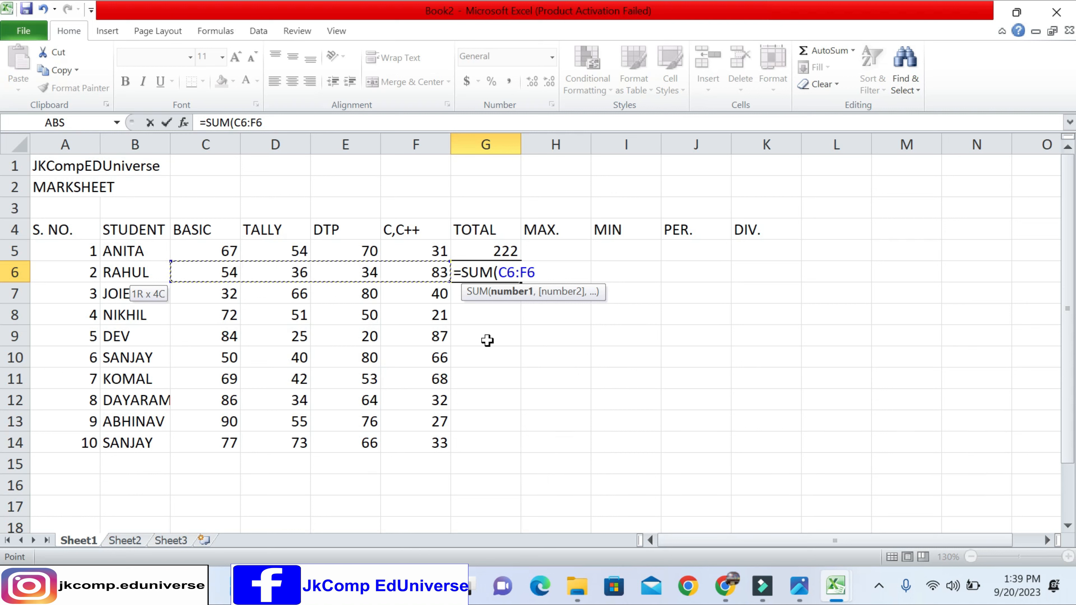
text())
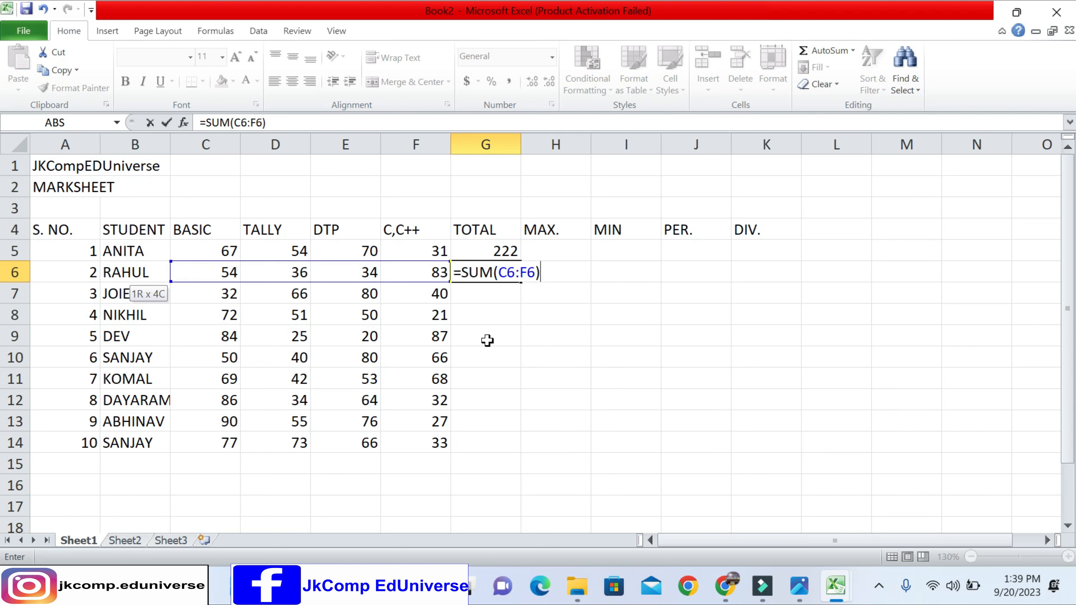
key(Return)
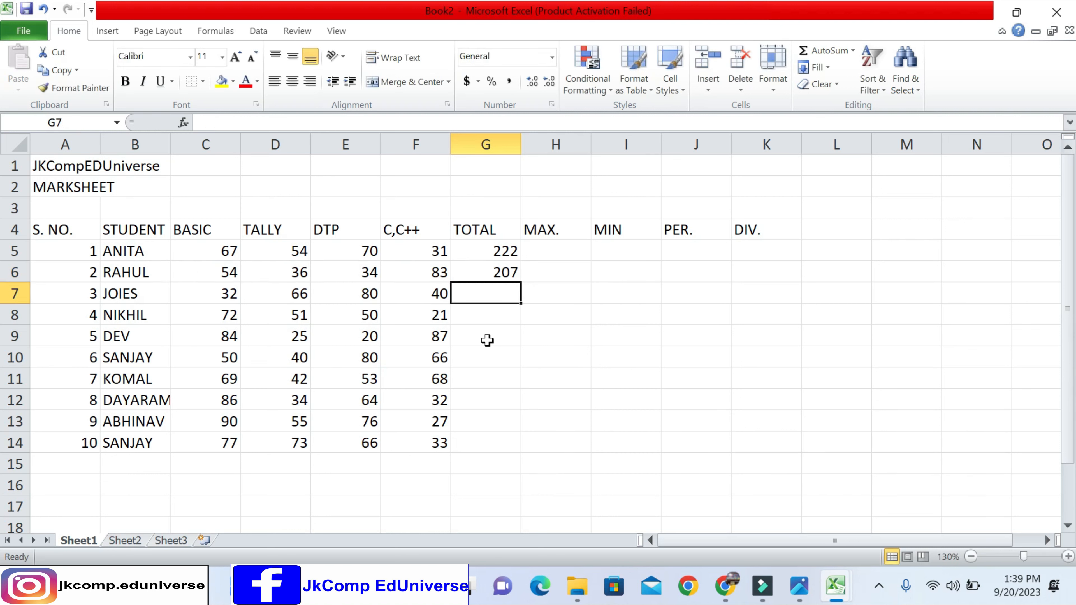
- Calculate the third student's total in cell G7 with the formula =SUM(C7:F7)
text(=)
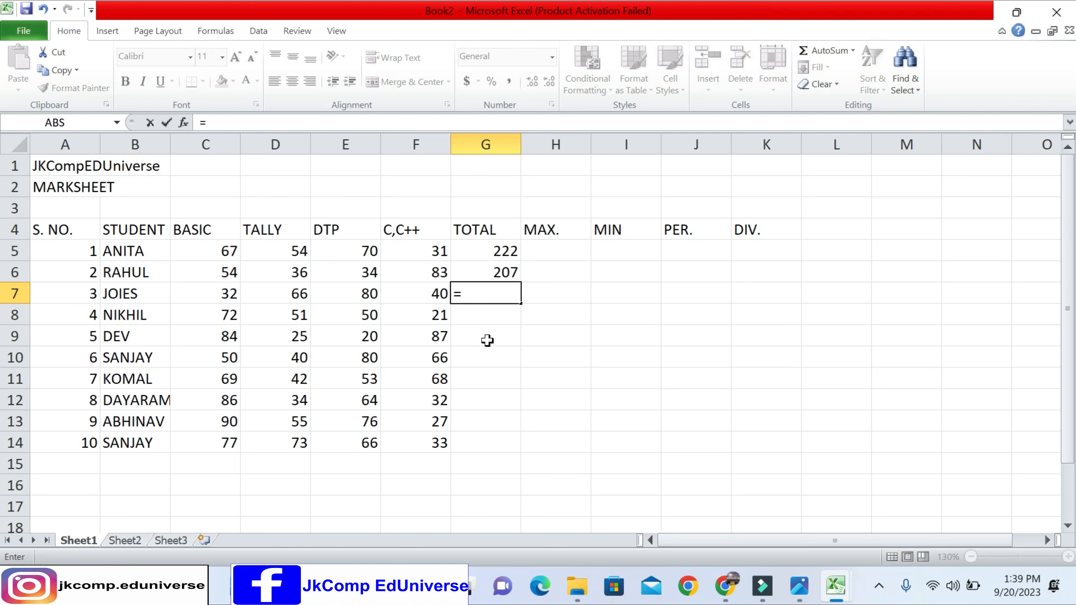
text(SUM()
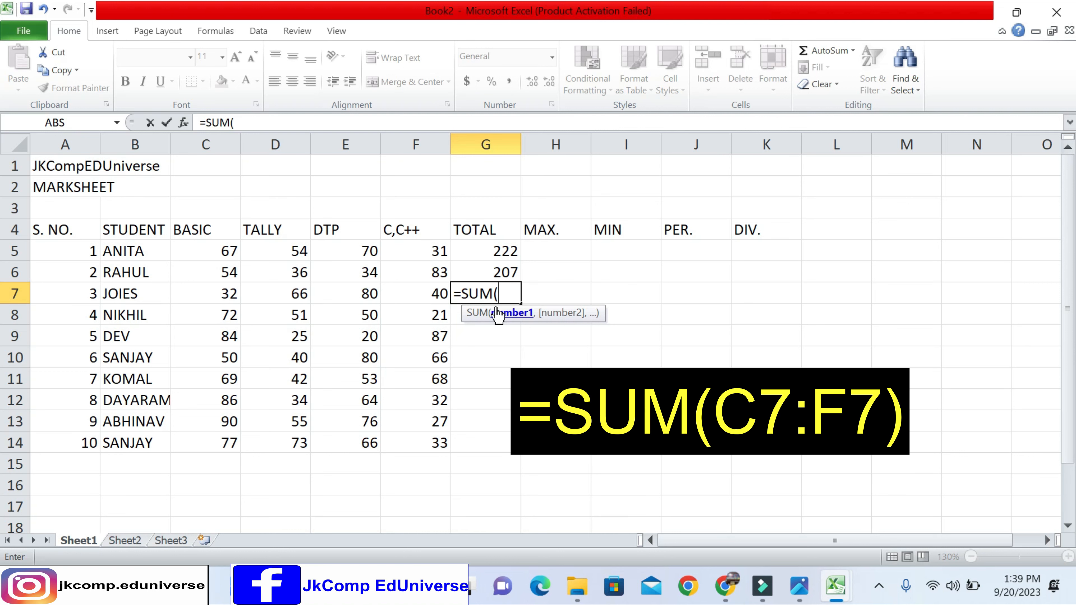
text(C7:)
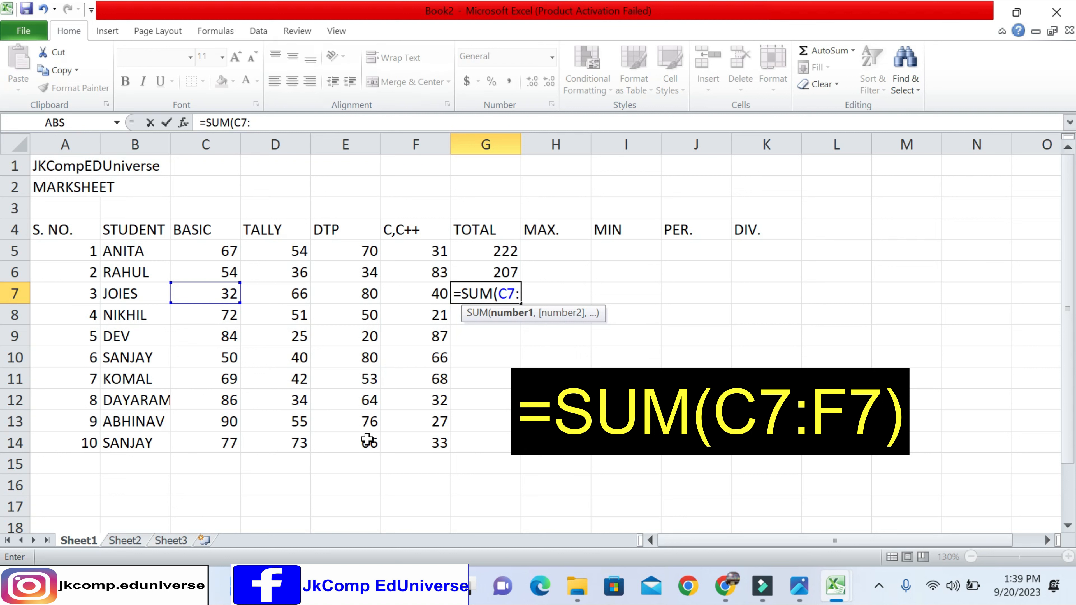
text(F7)
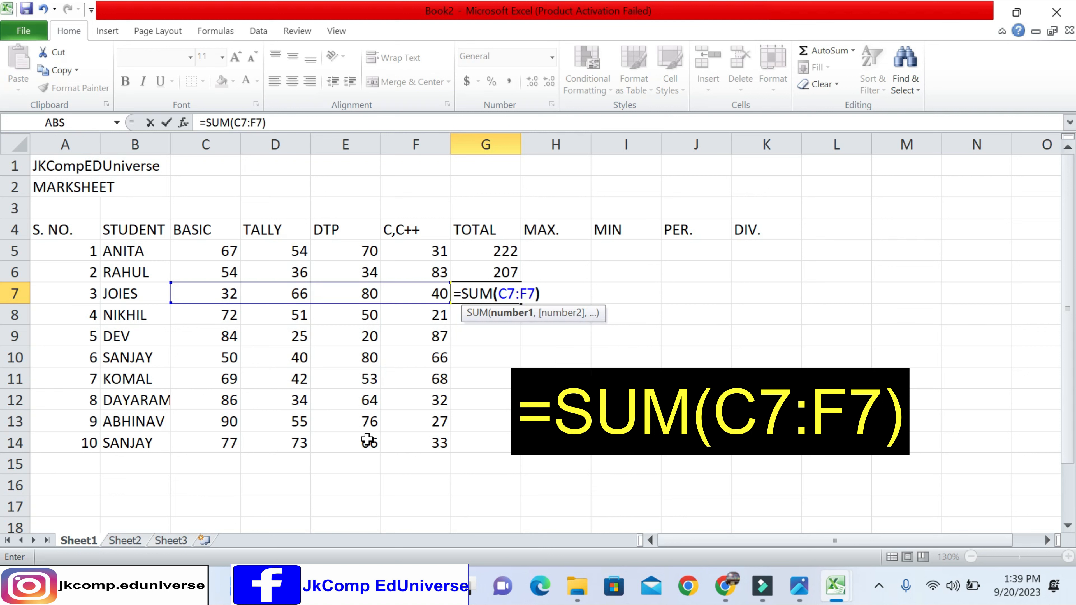
text())
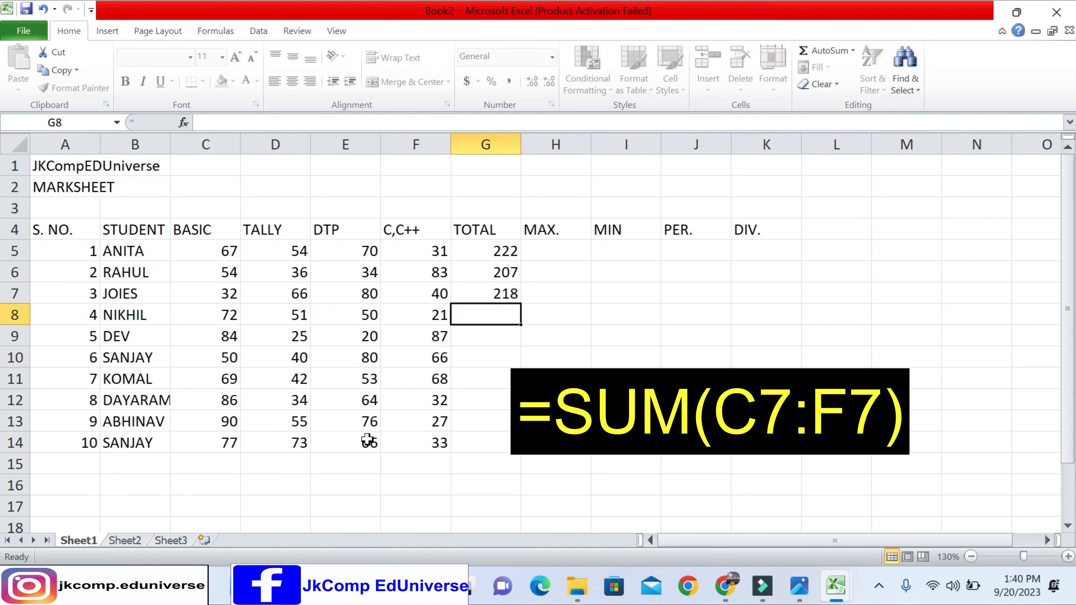
key(Return)
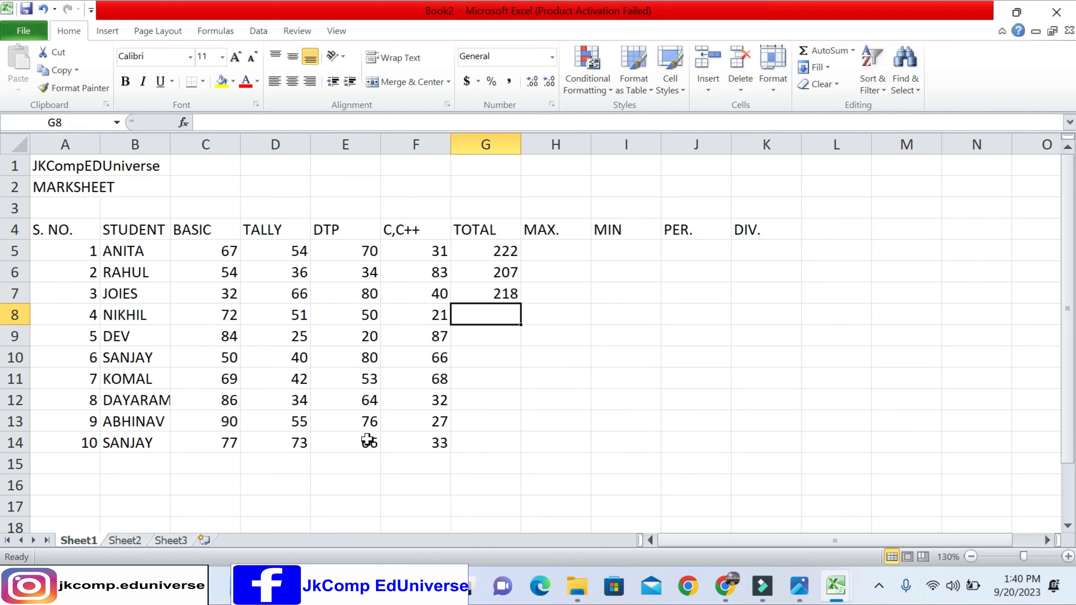
- Begin a SUM formula in cell G8, try the range C8:F8 as its argument and erase that reference
text(=SU)
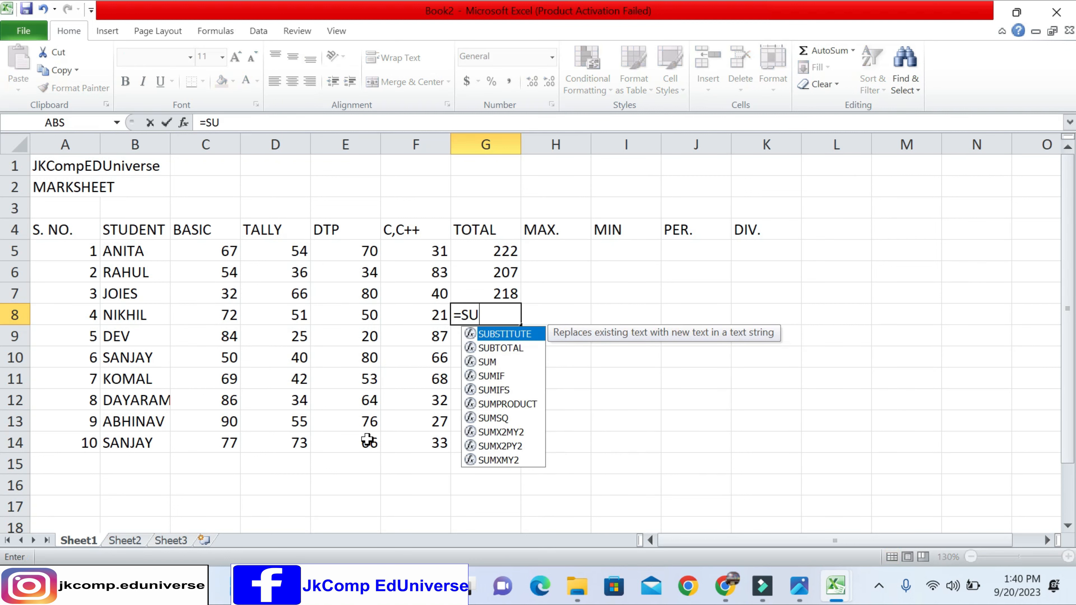
key(BackSpace)
text(UM()
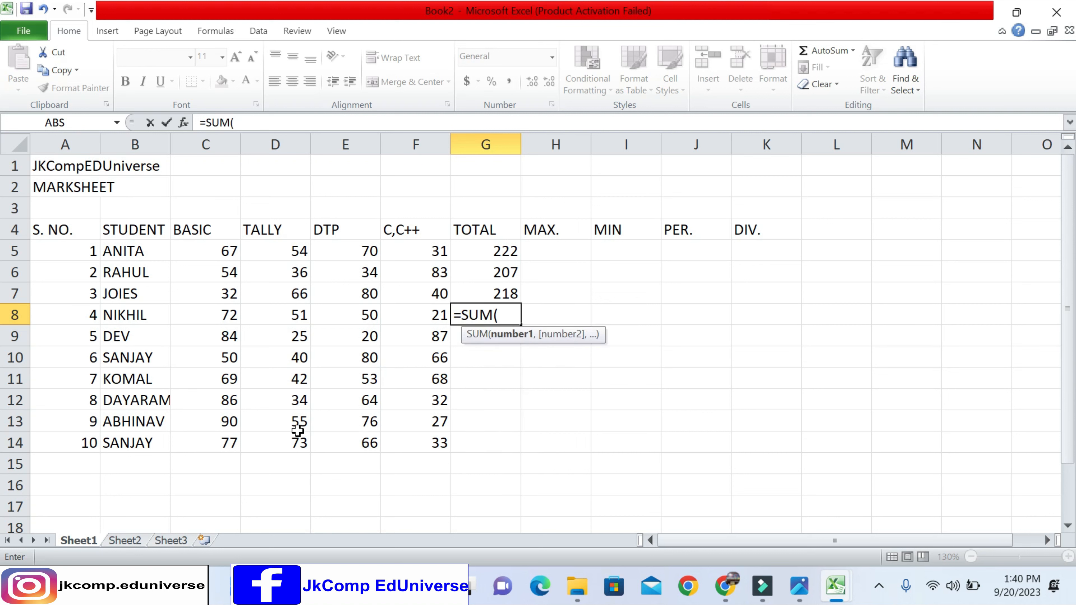
drag(210, 321, 428, 306)
key(BackSpace)
key(BackSpace)
key(BackSpace)
key(BackSpace)
key(BackSpace)
- Try selecting the range from F8 back to C8 for the G8 formula, and erase the reference again
click(427, 306)
key(shift+Left)
key(shift+Left)
key(shift+Left)
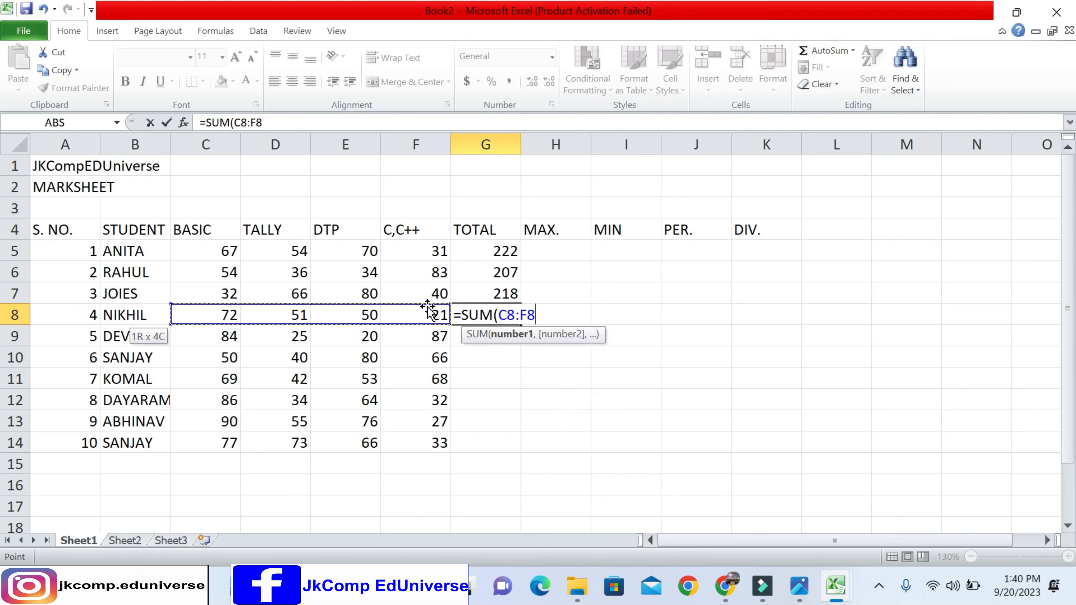
key(BackSpace)
key(BackSpace)
key(BackSpace)
key(BackSpace)
key(BackSpace)
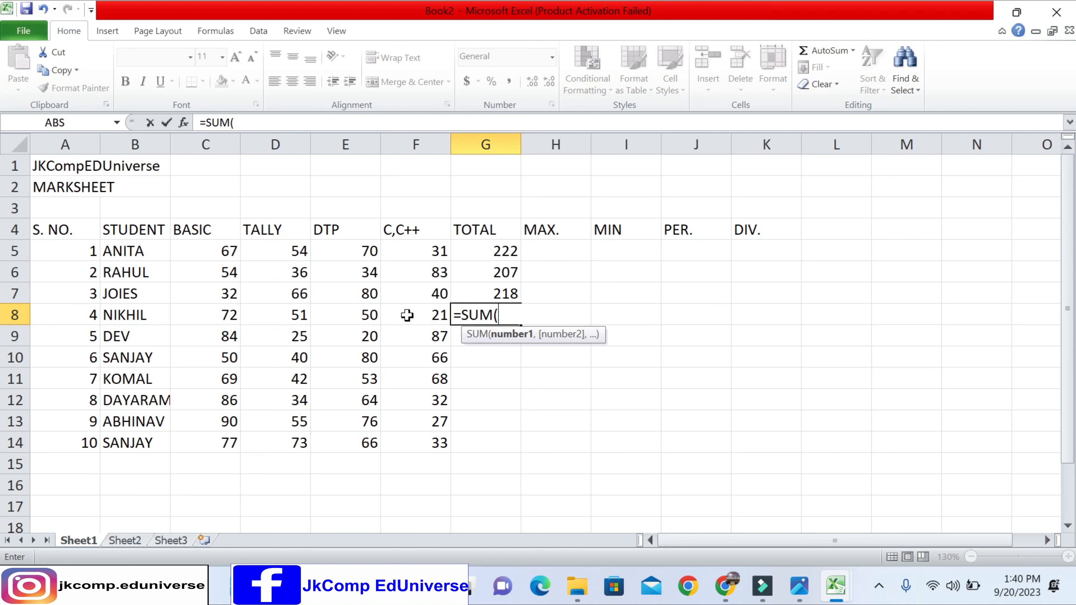
- Complete the fourth student's total in cell G8 as =SUM(C8:F8) by entering the range reference manually
text(C8:F8)
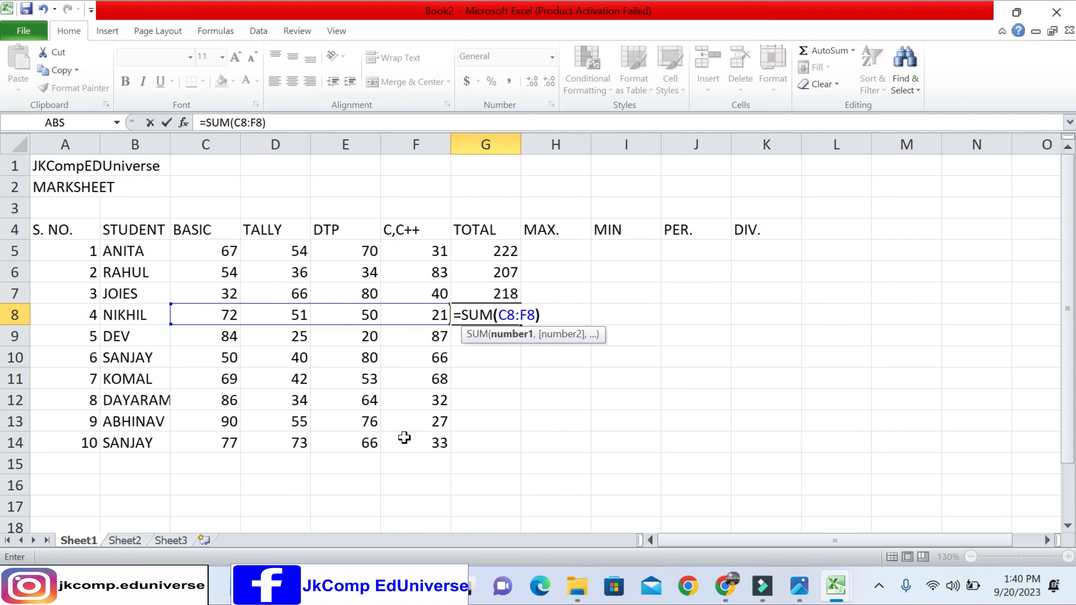
text())
key(Return)
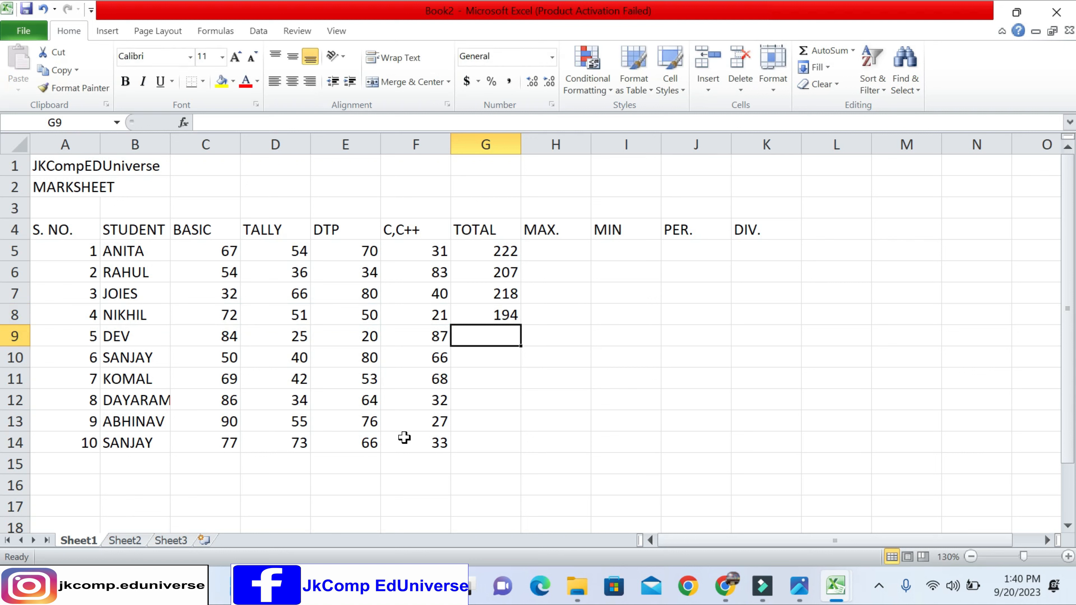
- Clear the cells G6:G9 and fill the total formula from G5 down to G14
drag(490, 273, 492, 325)
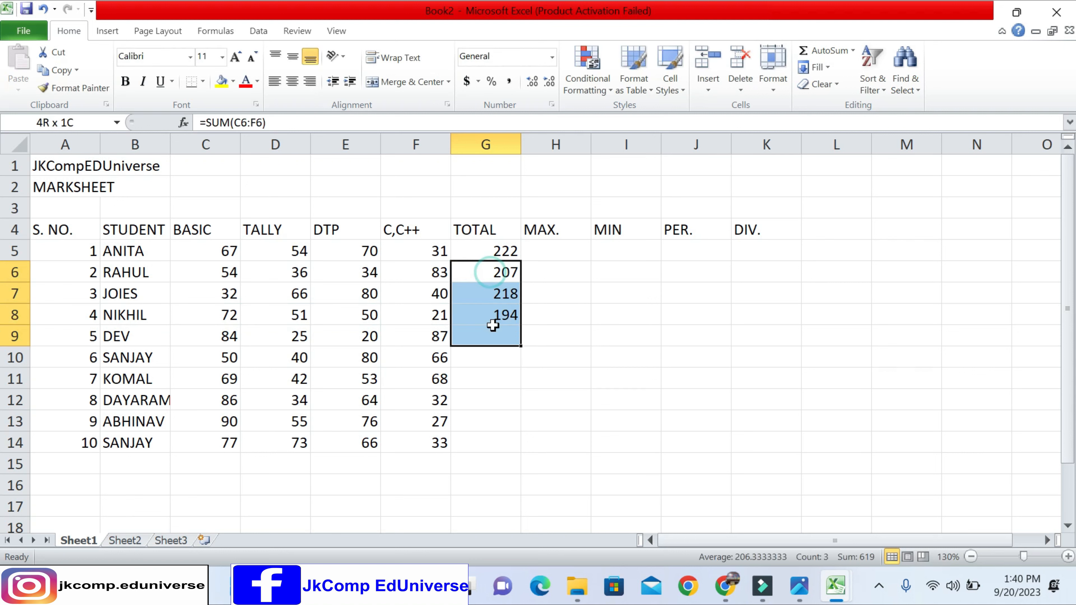
key(Delete)
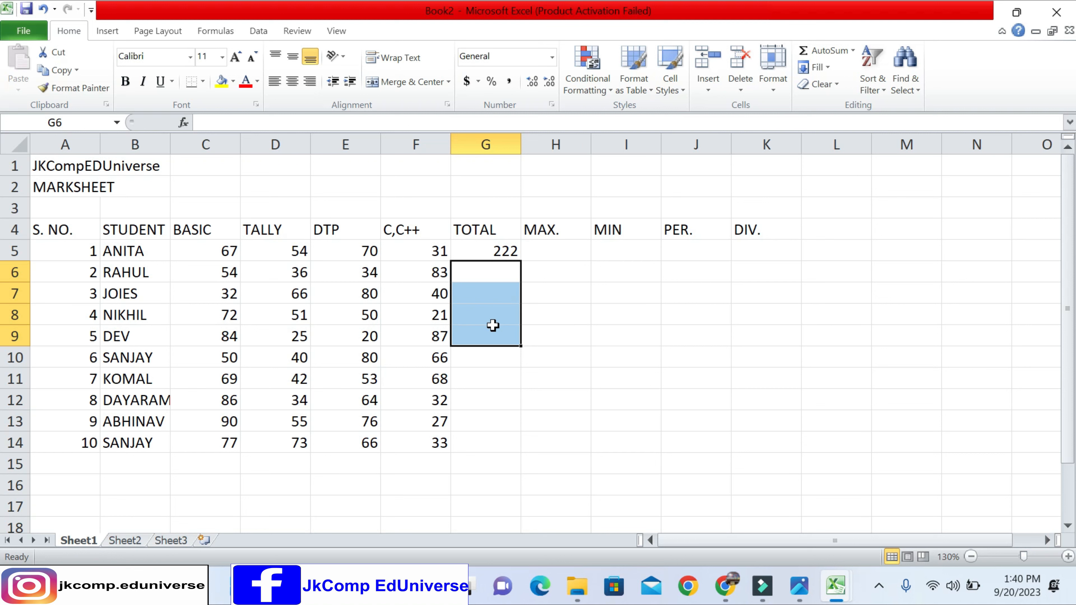
key(Up)
drag(521, 263, 516, 447)
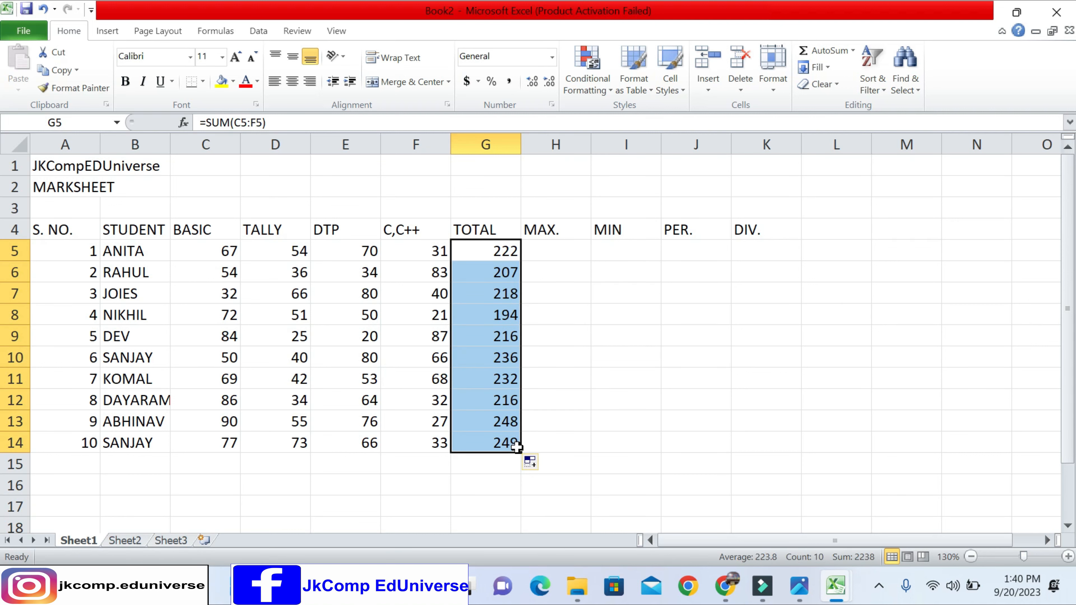
- Clear all totals in G5:G14 and use AutoSum in cell G5 to total C5:F5
key(Delete)
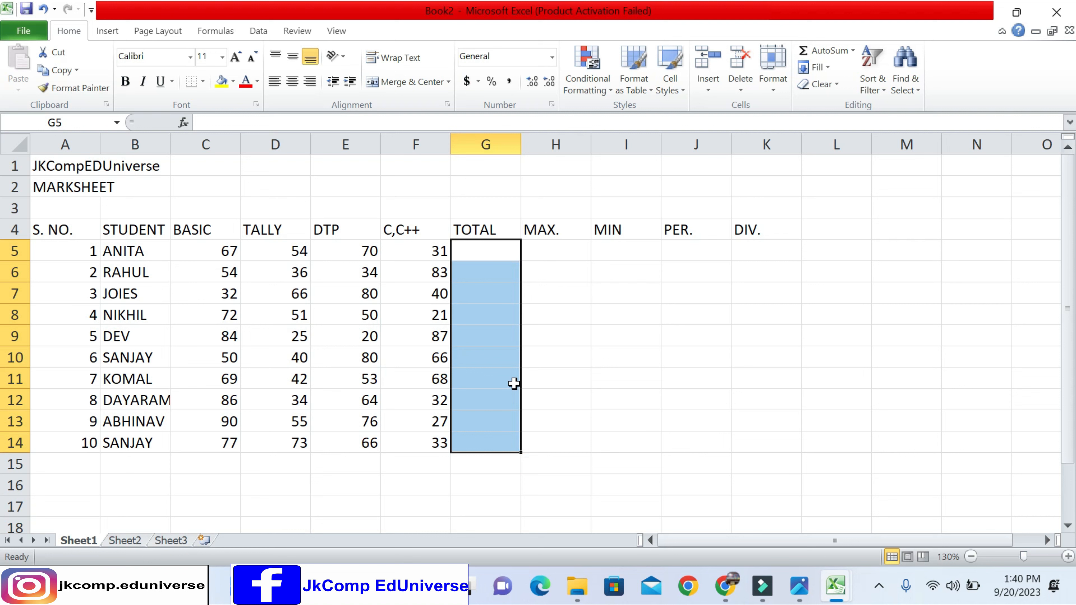
click(478, 248)
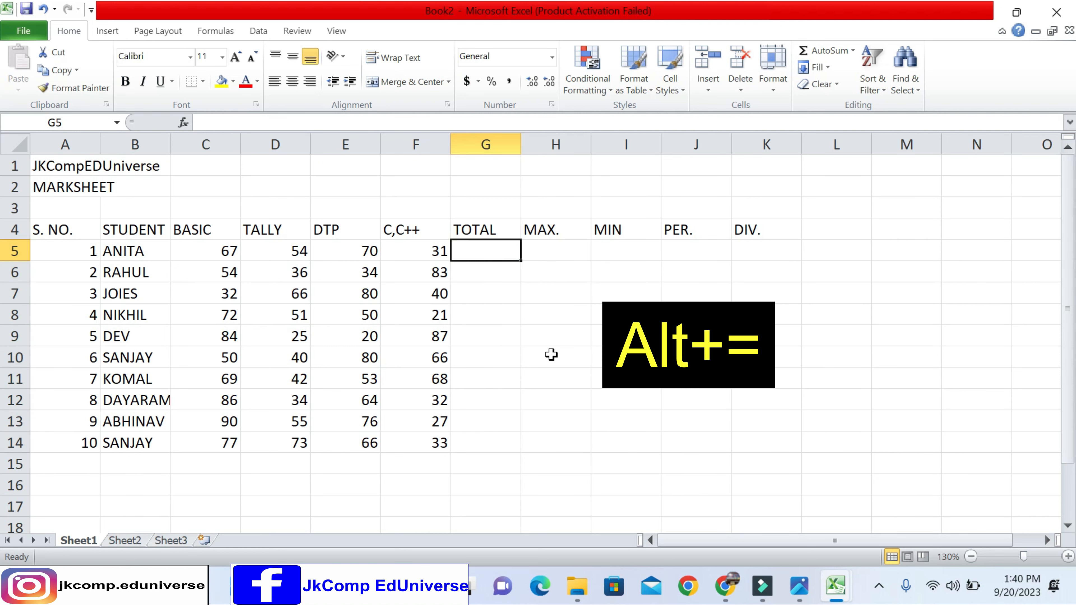
key(alt+equal)
key(Return)
key(Up)
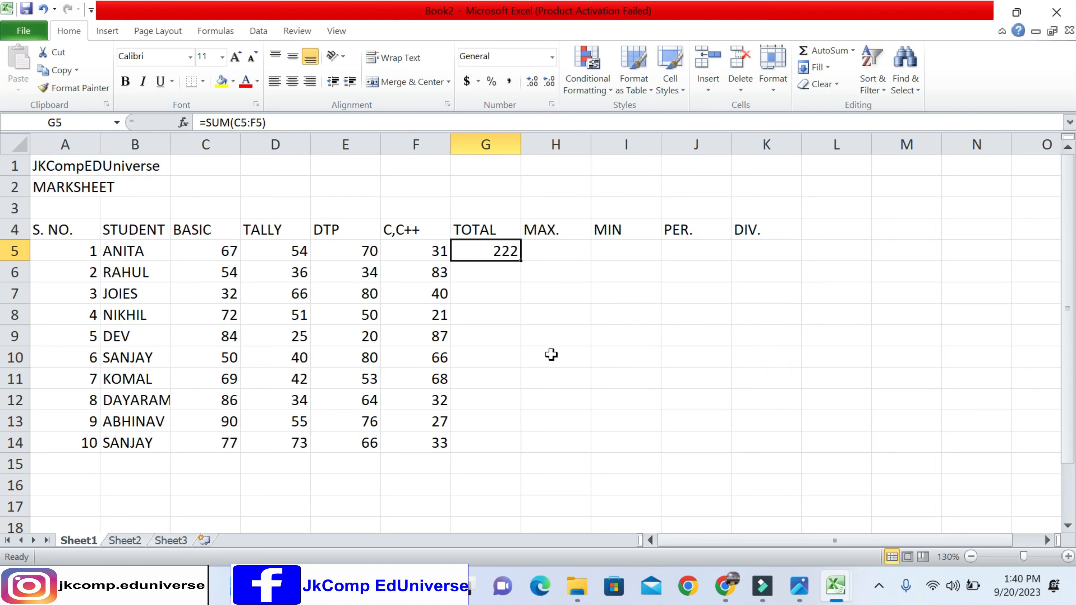
- Use AutoSum for the second student's total in G6 and the third's in G7, setting the G7 range to C7:F7
key(Down)
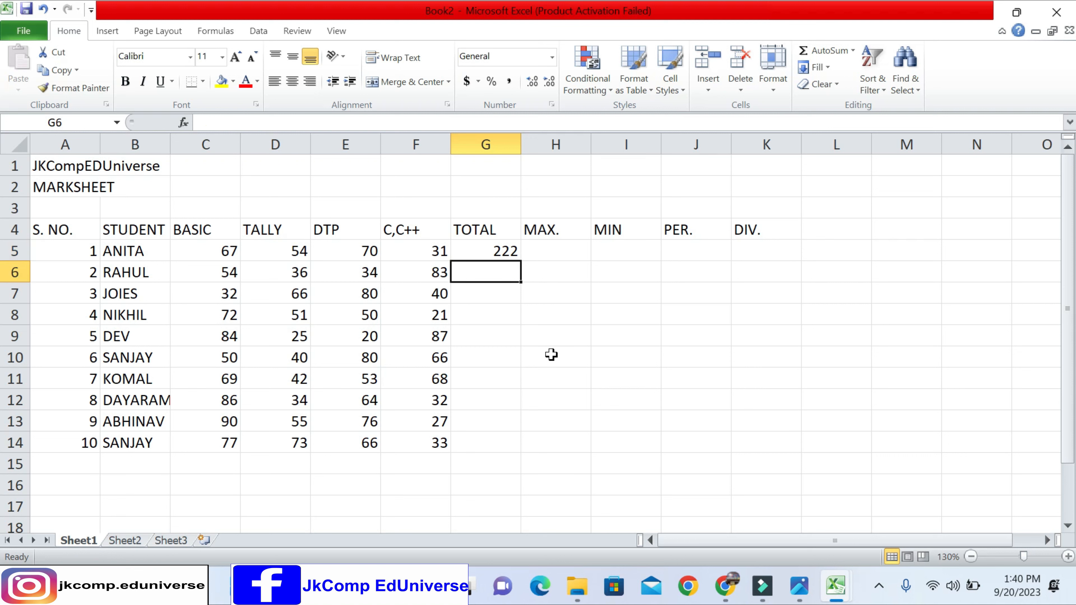
key(alt+equal)
key(Return)
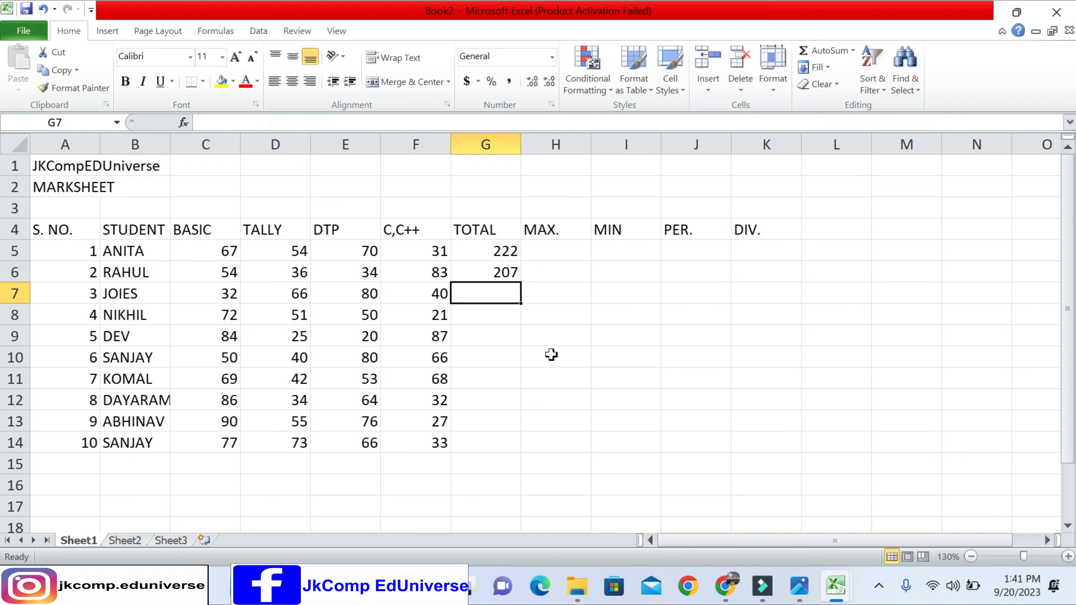
key(alt+equal)
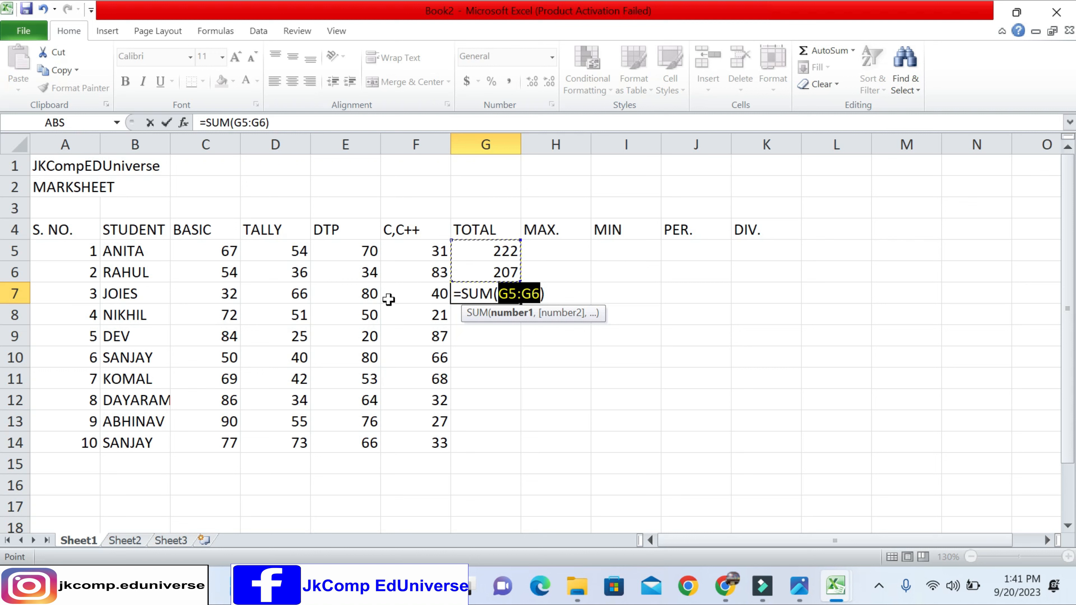
drag(229, 297, 399, 294)
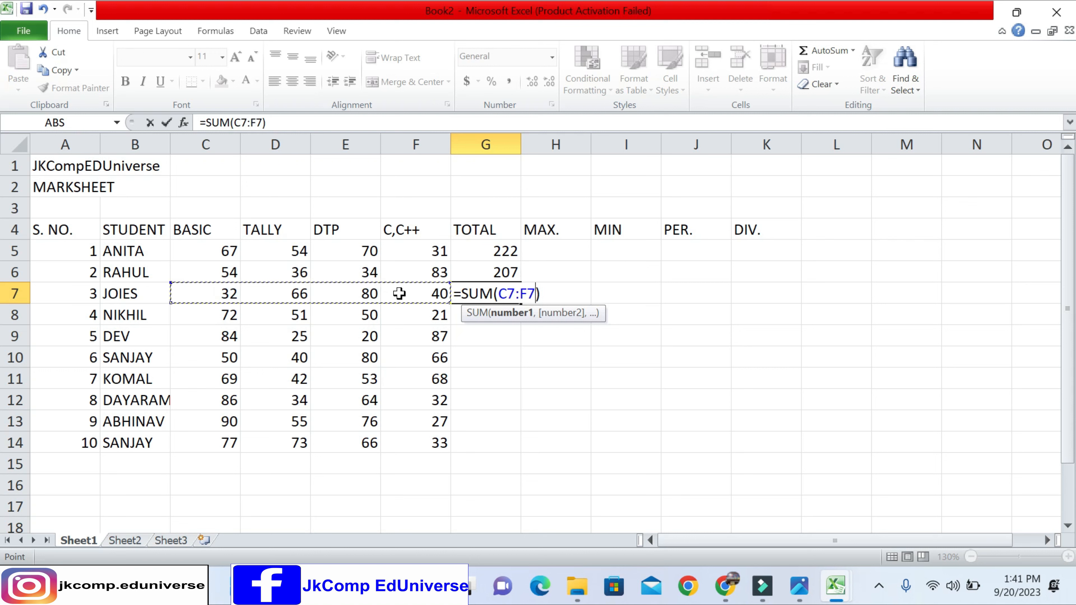
key(Return)
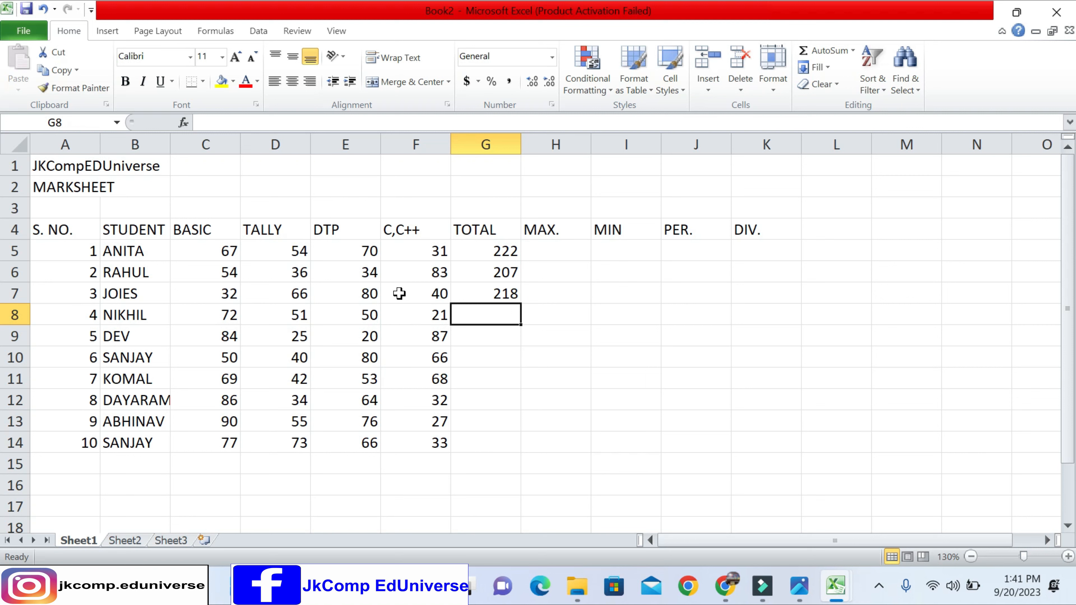
- Clear the totals in G5:G7, try AutoSum on the whole range C5:G14 at once, and undo it
drag(498, 252, 502, 293)
key(Delete)
drag(224, 251, 457, 440)
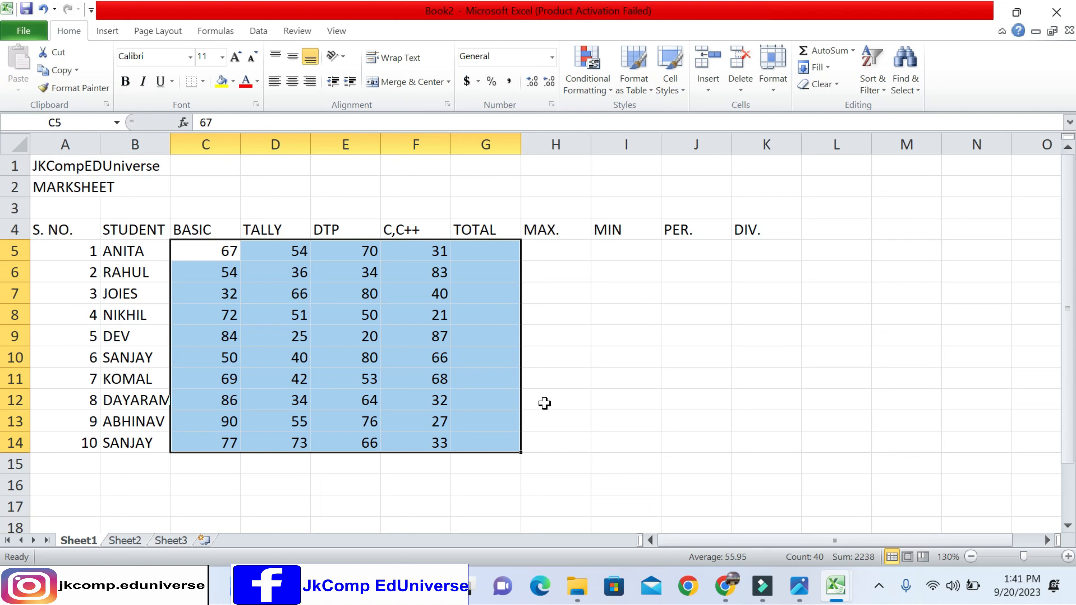
key(alt+equal)
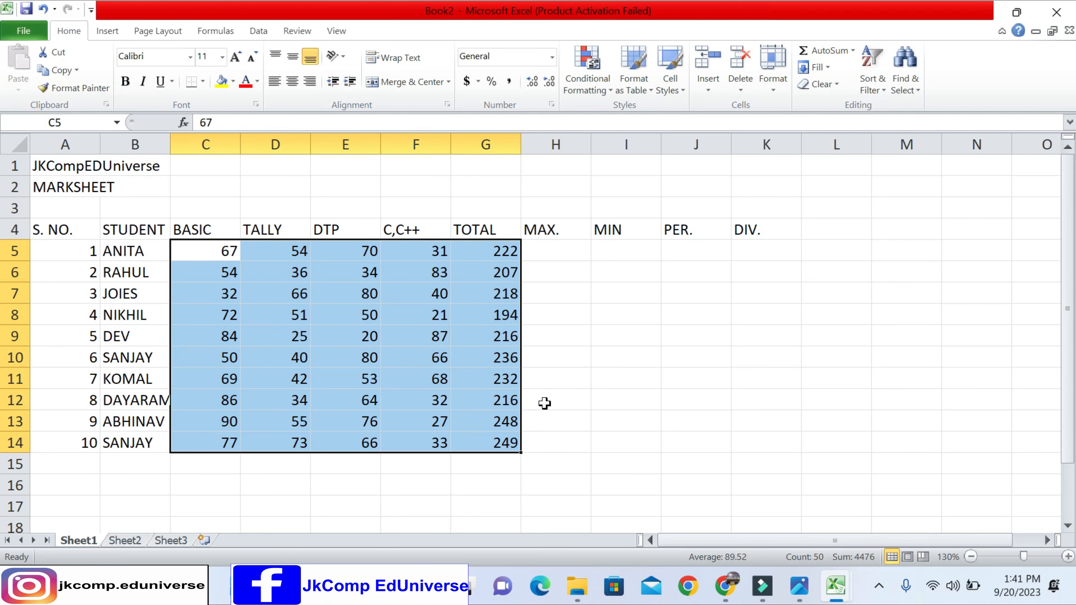
key(ctrl+z)
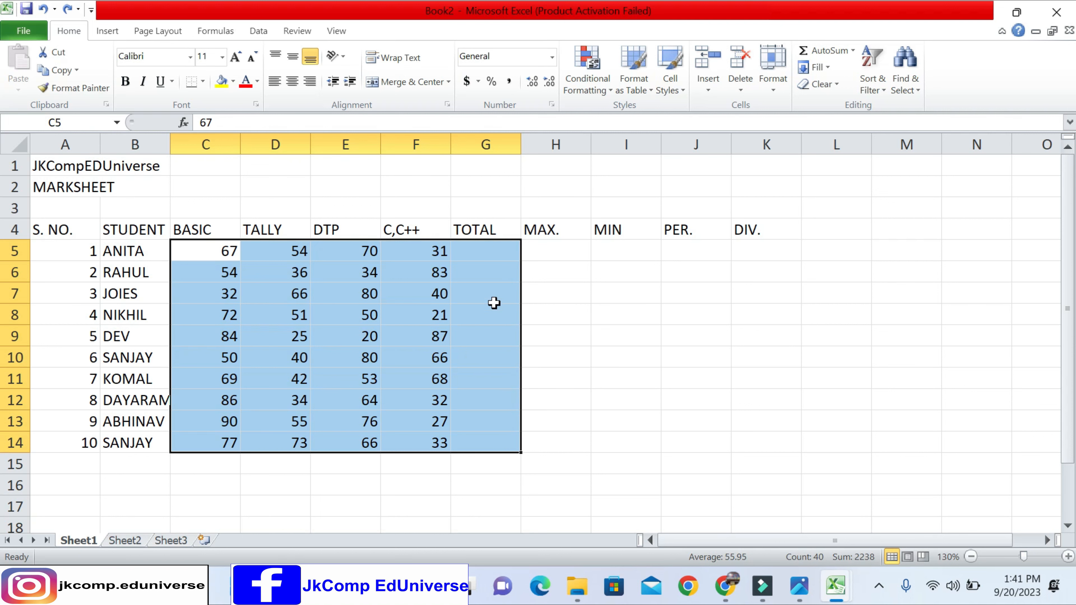
- Use AutoSum in cell G5 to enter =SUM(C5:F5) and fill the formula down to G14
click(472, 253)
key(alt+equal)
key(Return)
key(Up)
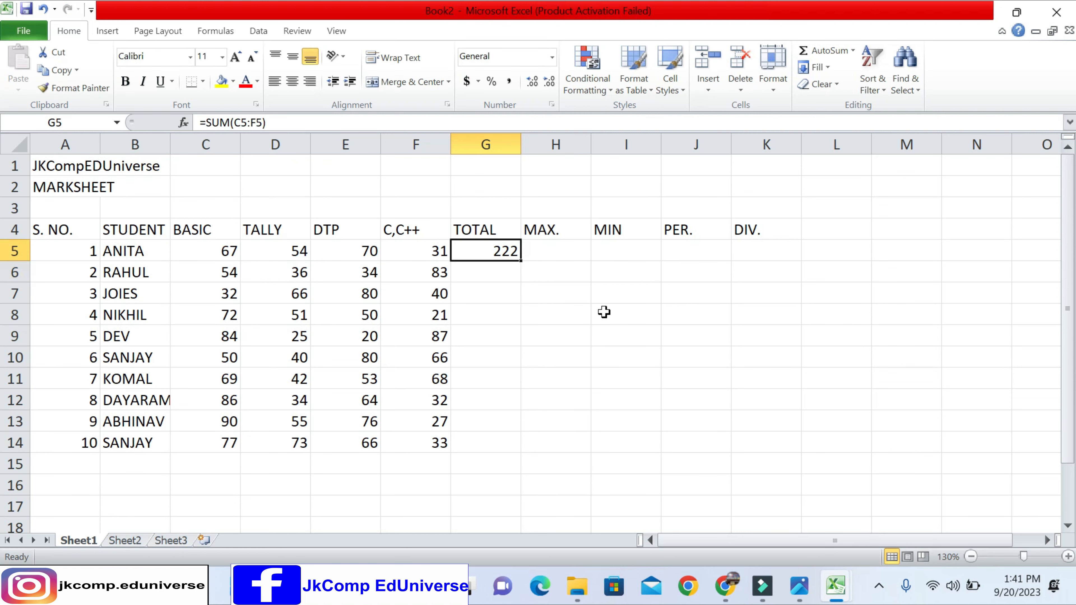
drag(520, 260, 531, 446)
click(540, 249)
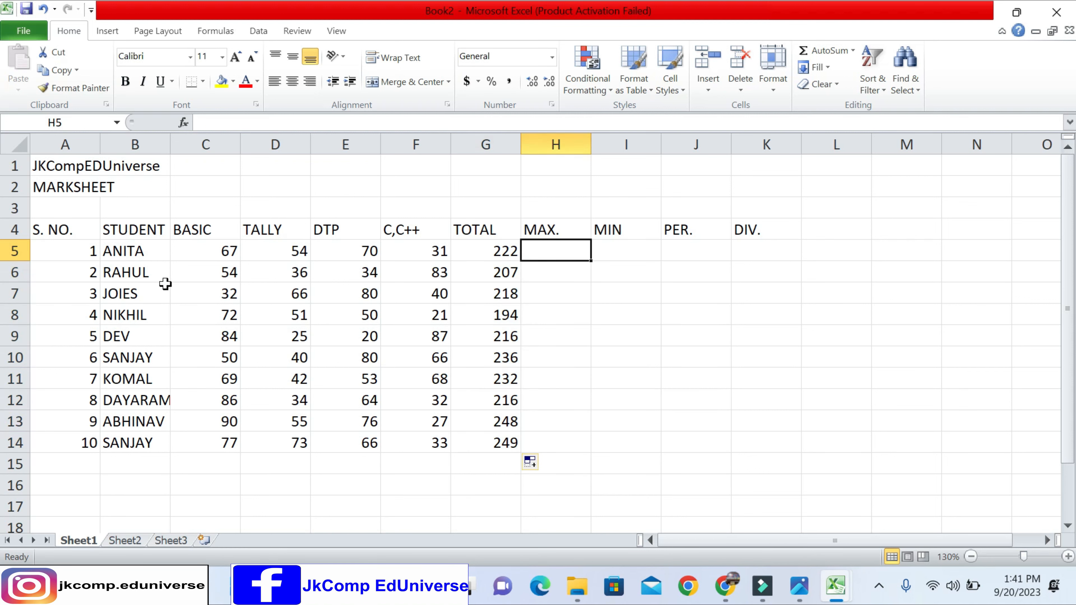
drag(95, 255, 107, 444)
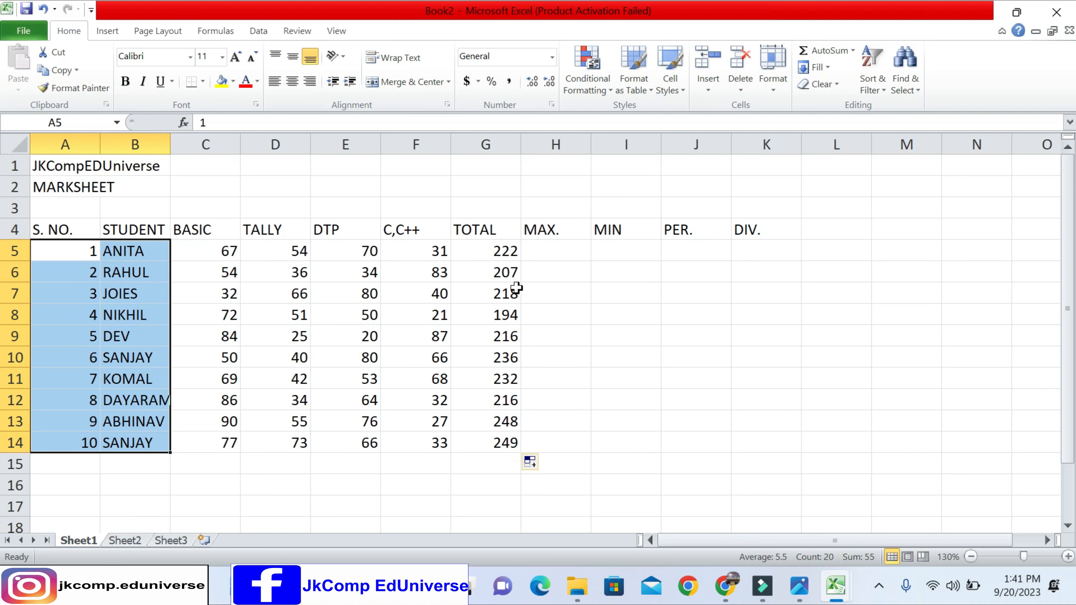
click(552, 247)
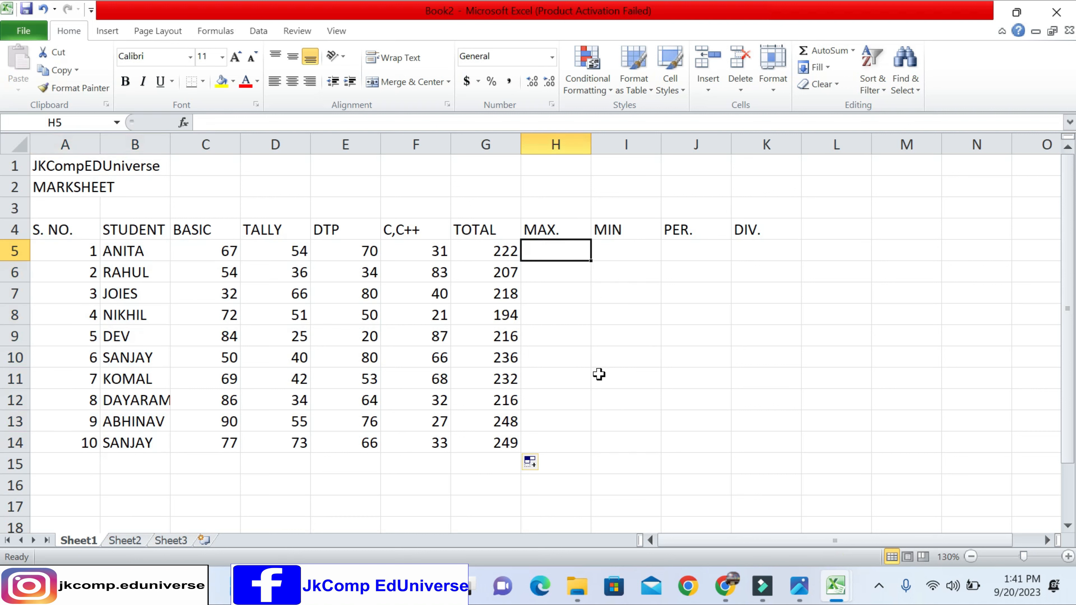
click(224, 251)
drag(229, 251, 403, 247)
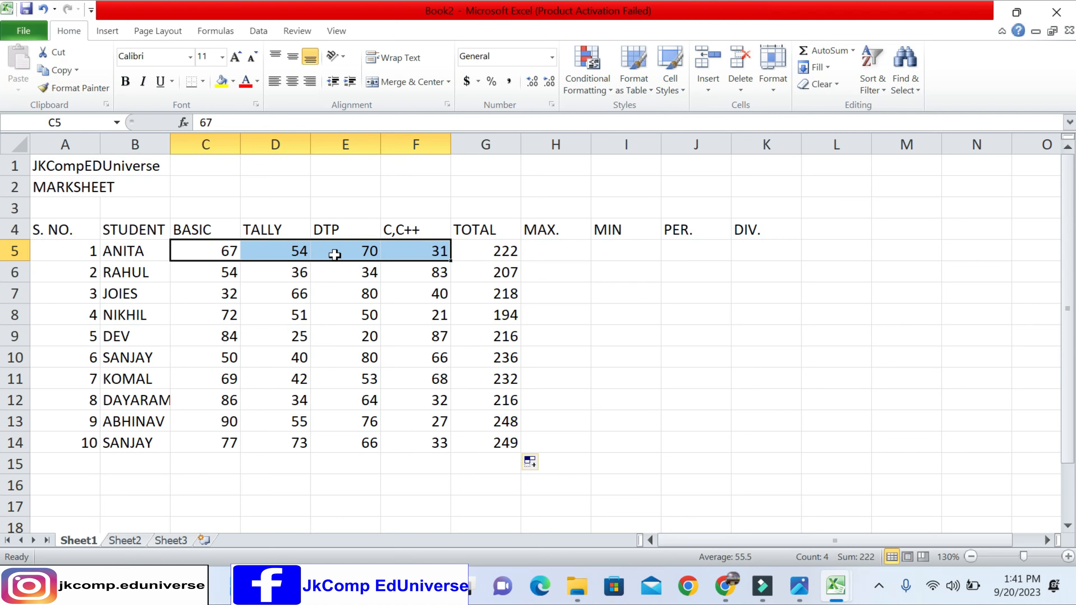
click(354, 253)
click(216, 256)
drag(216, 256, 413, 251)
drag(220, 249, 415, 442)
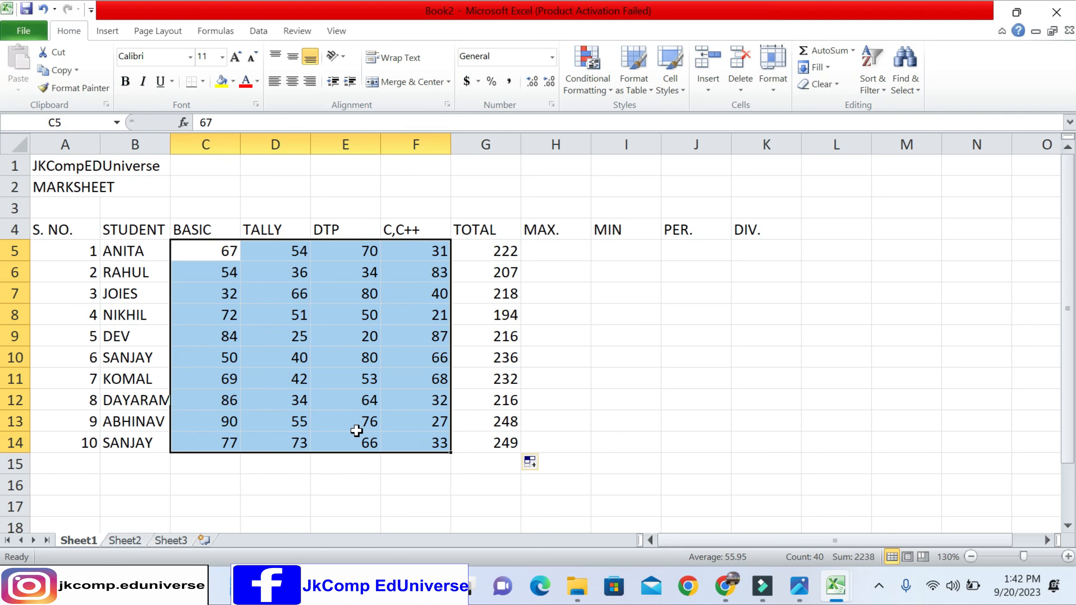
click(297, 355)
drag(212, 252, 516, 473)
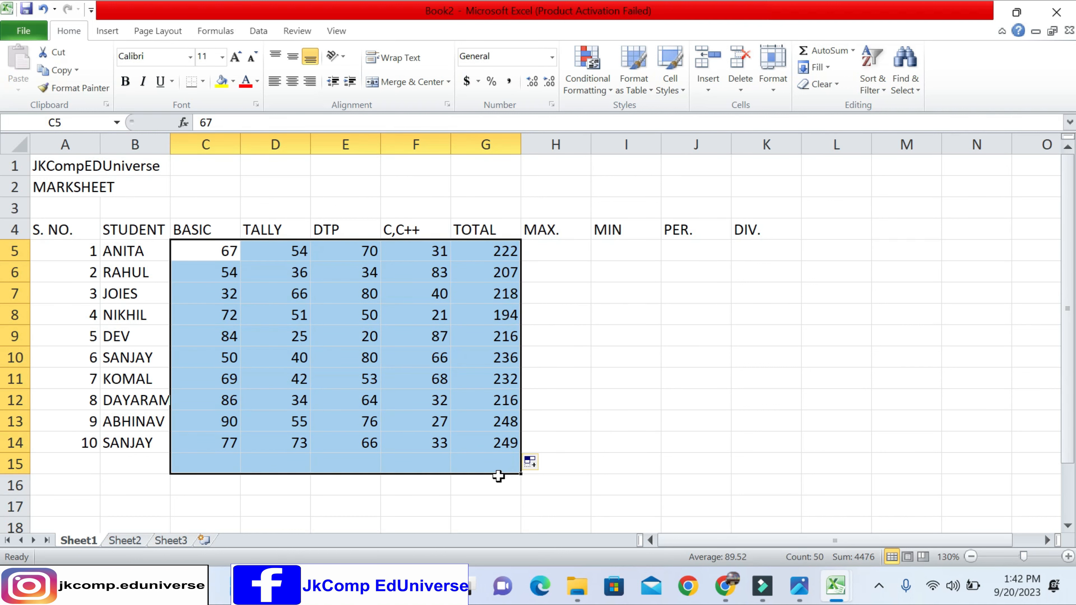
click(432, 357)
- Enter =MAX(C5:F5) in cell H5 and fill the formula down to H14
click(558, 245)
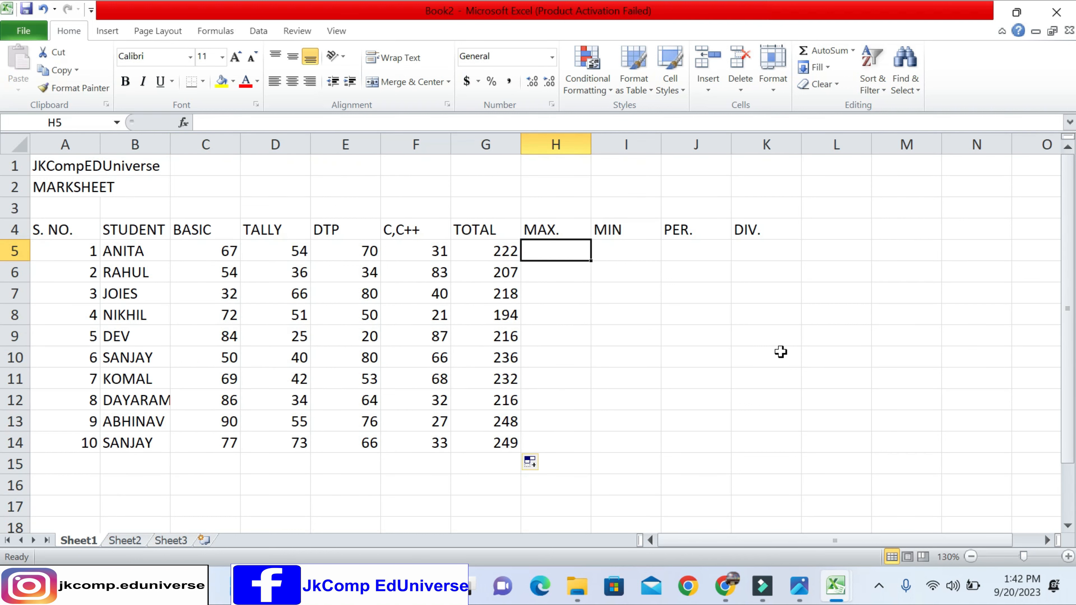
text(=)
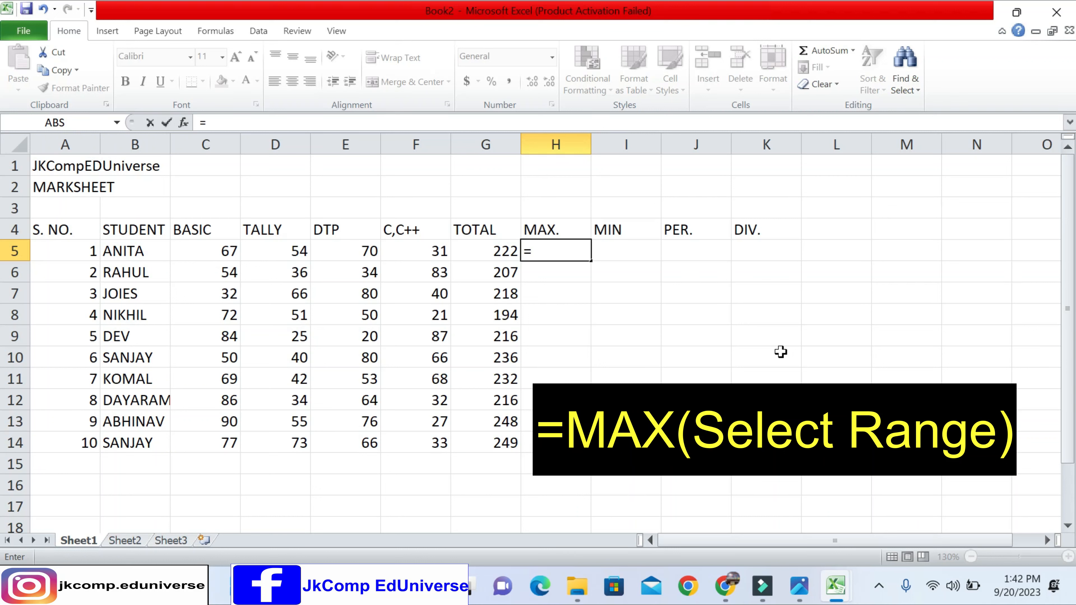
text(MAX)
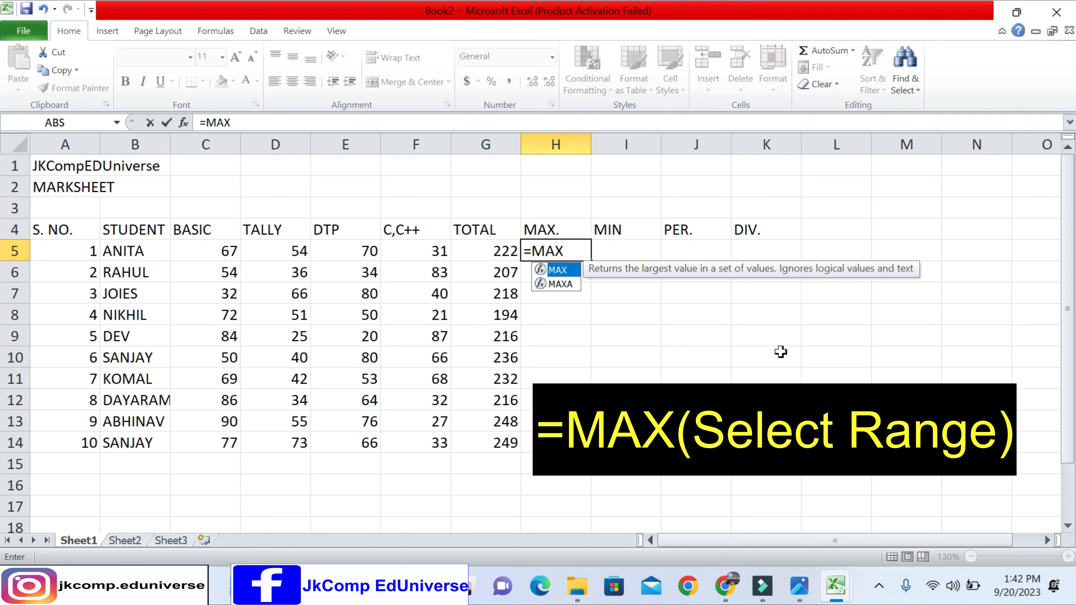
text(()
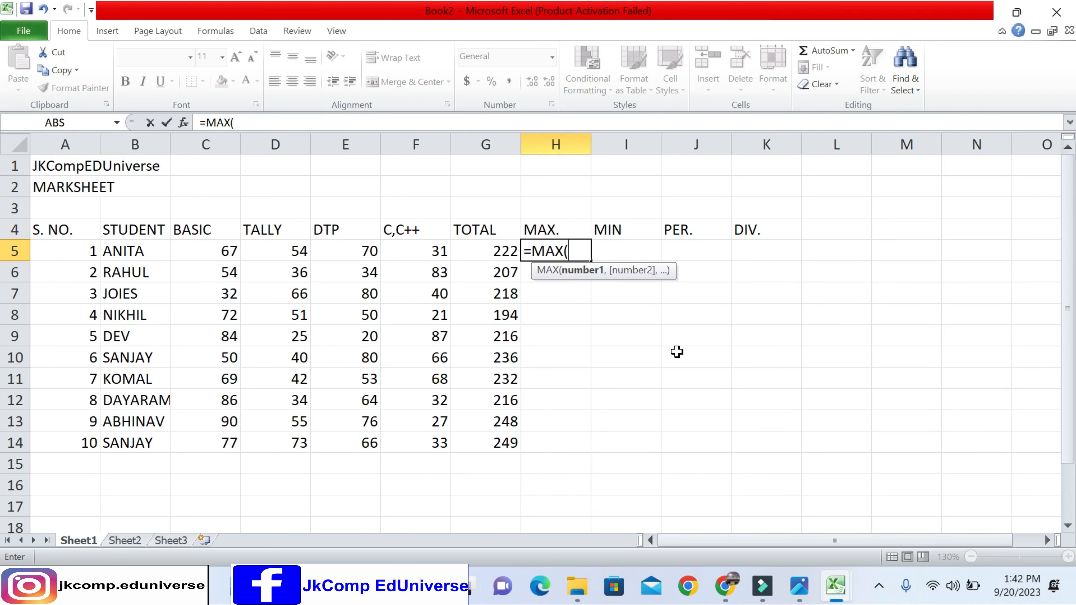
drag(212, 253, 391, 240)
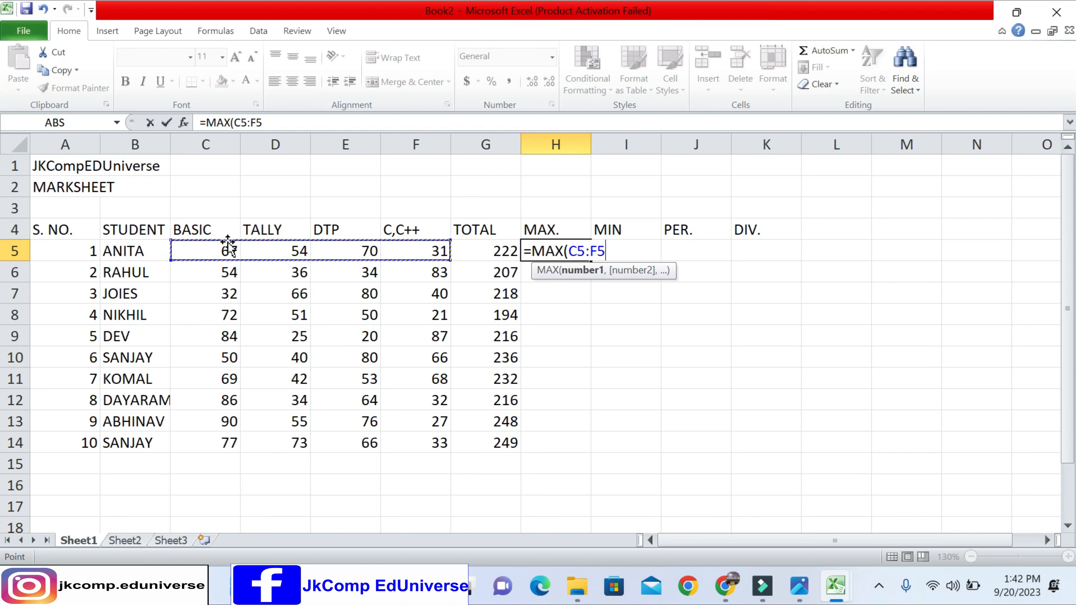
text())
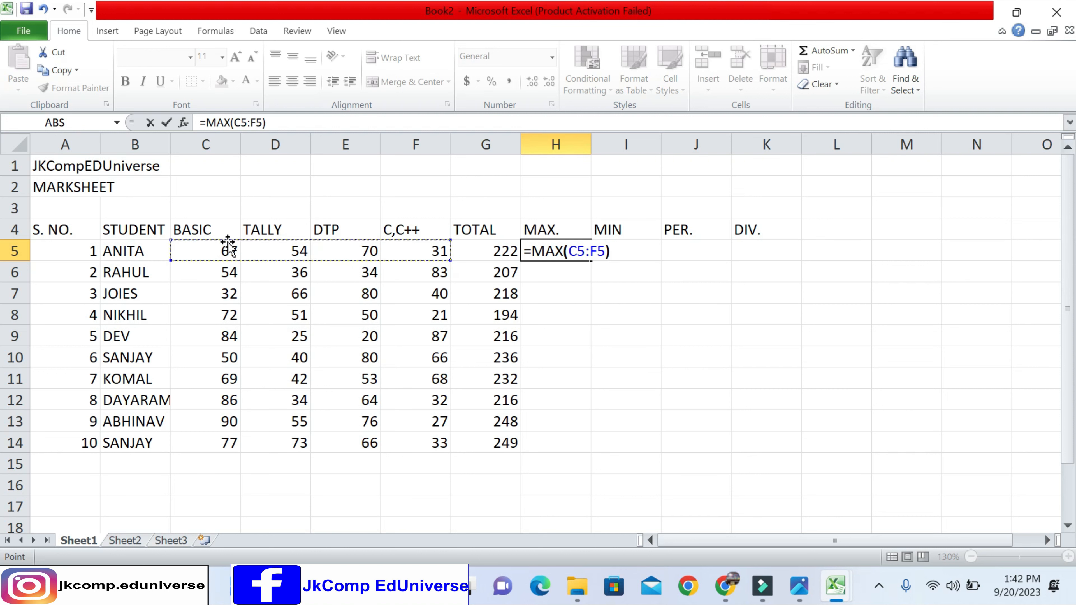
key(Return)
key(Up)
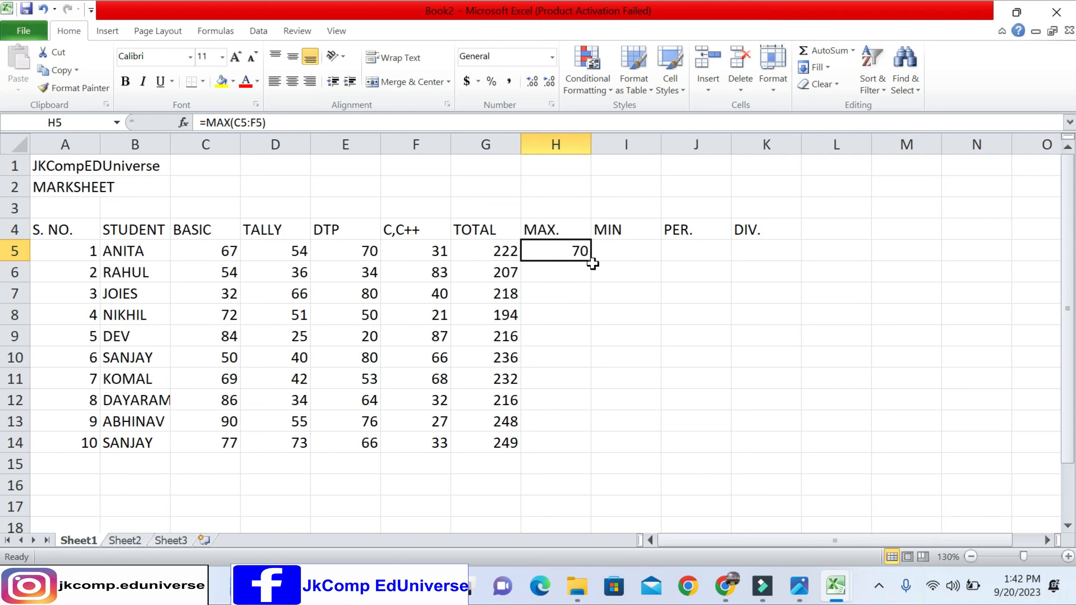
drag(593, 261, 586, 456)
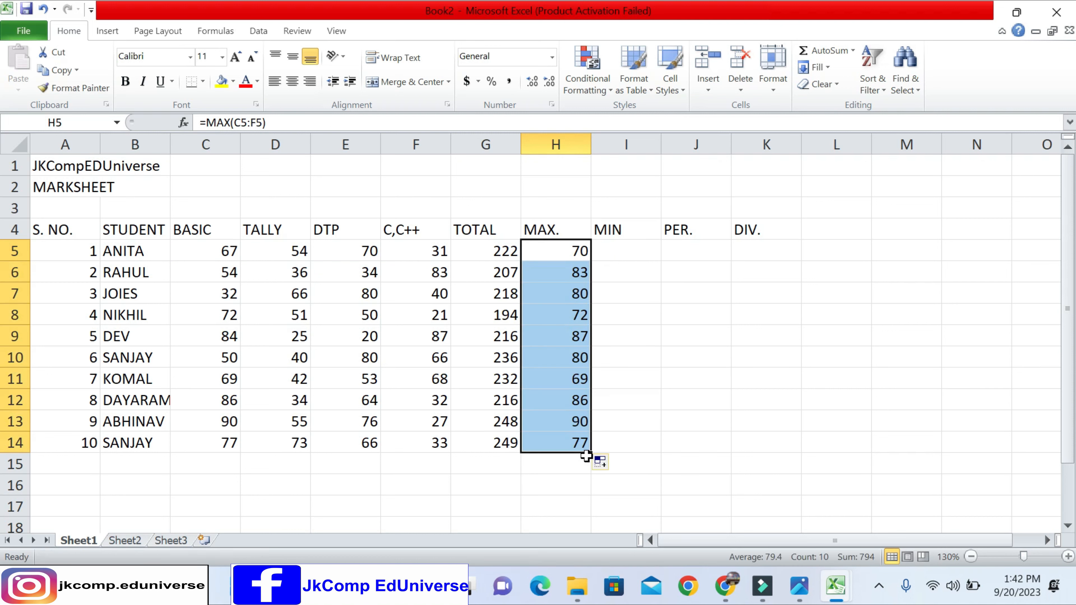
- Enter =MIN(C5:F5) in cell I5 and fill the formula down to I14
click(612, 248)
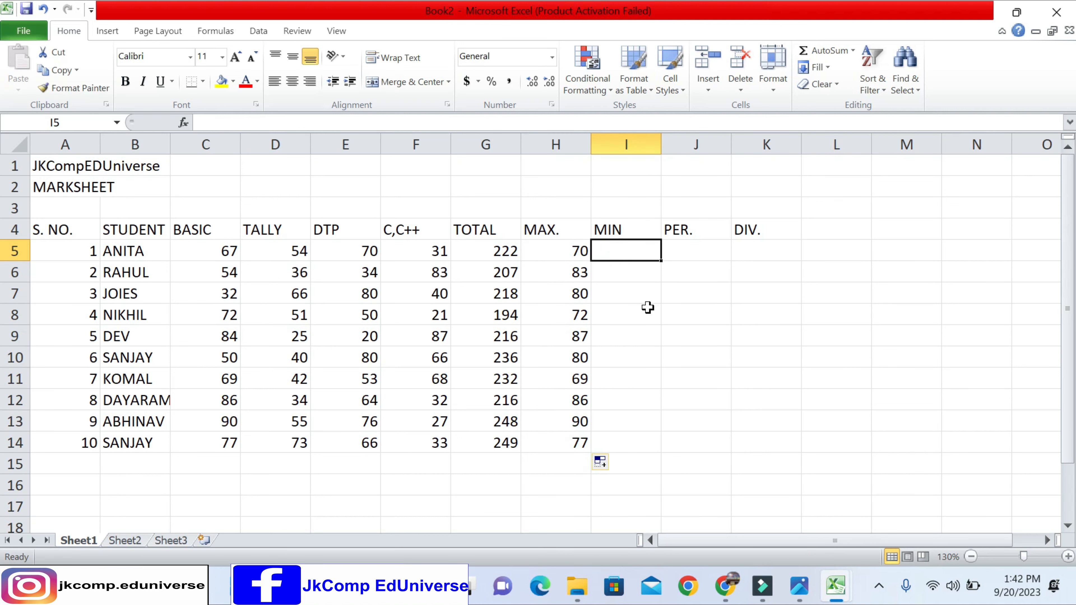
text(=MIN)
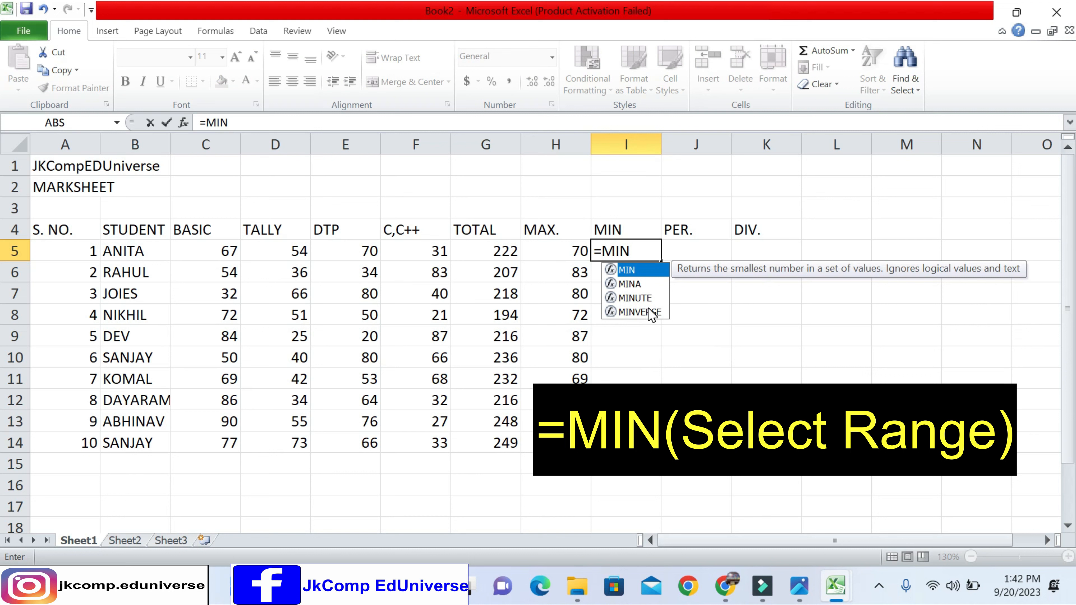
text(()
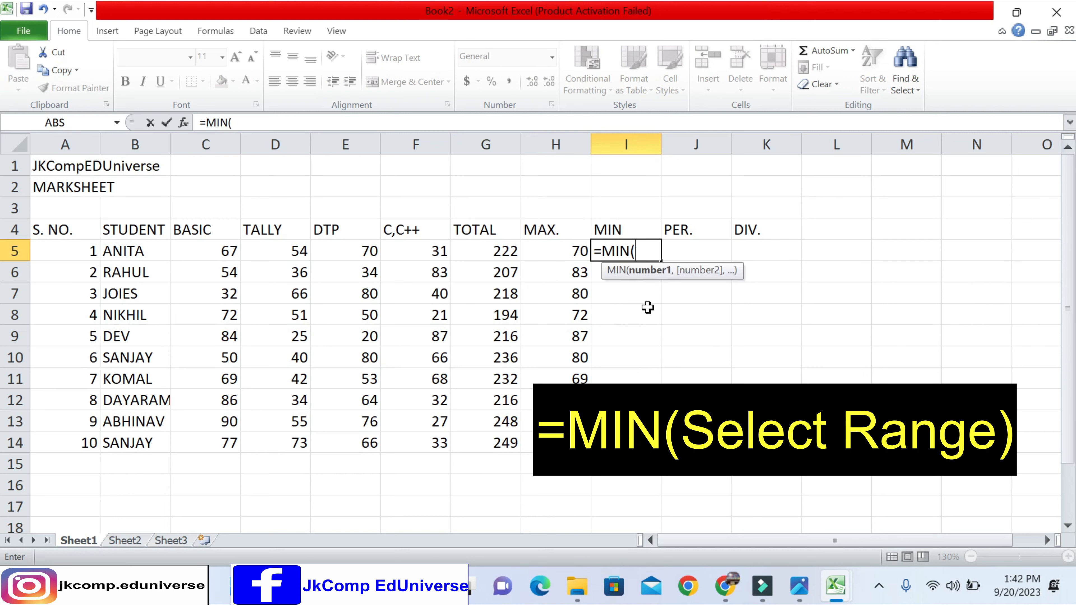
drag(235, 252, 423, 248)
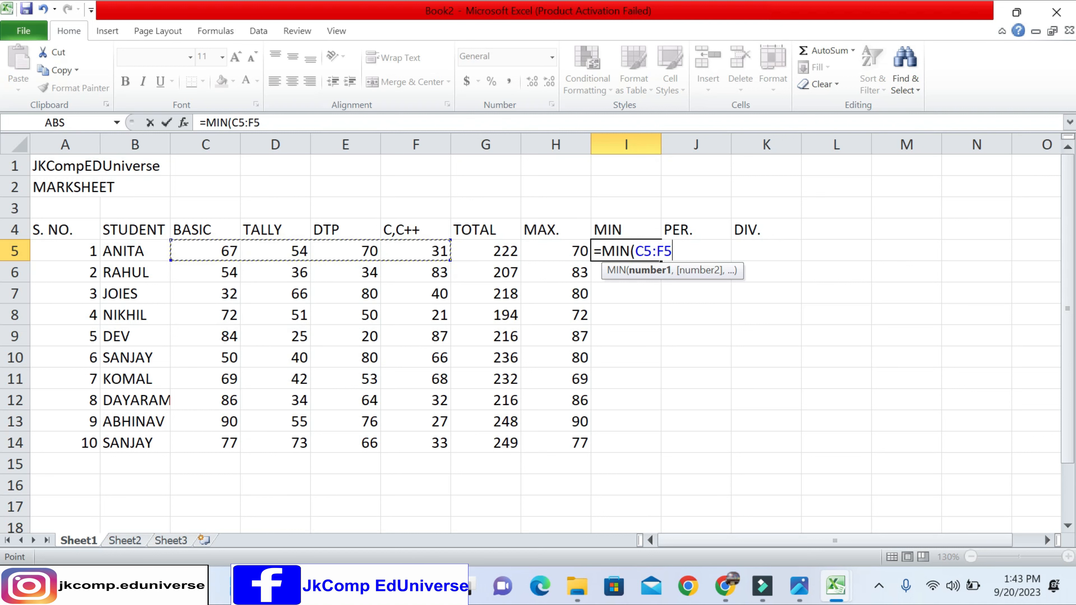
text())
key(Return)
key(Up)
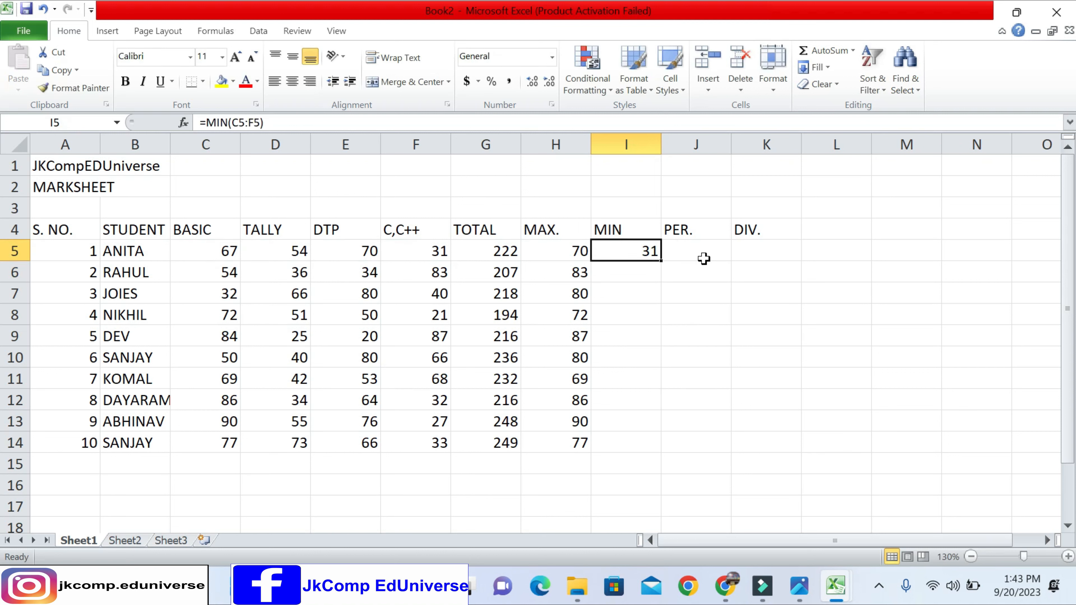
drag(662, 261, 664, 446)
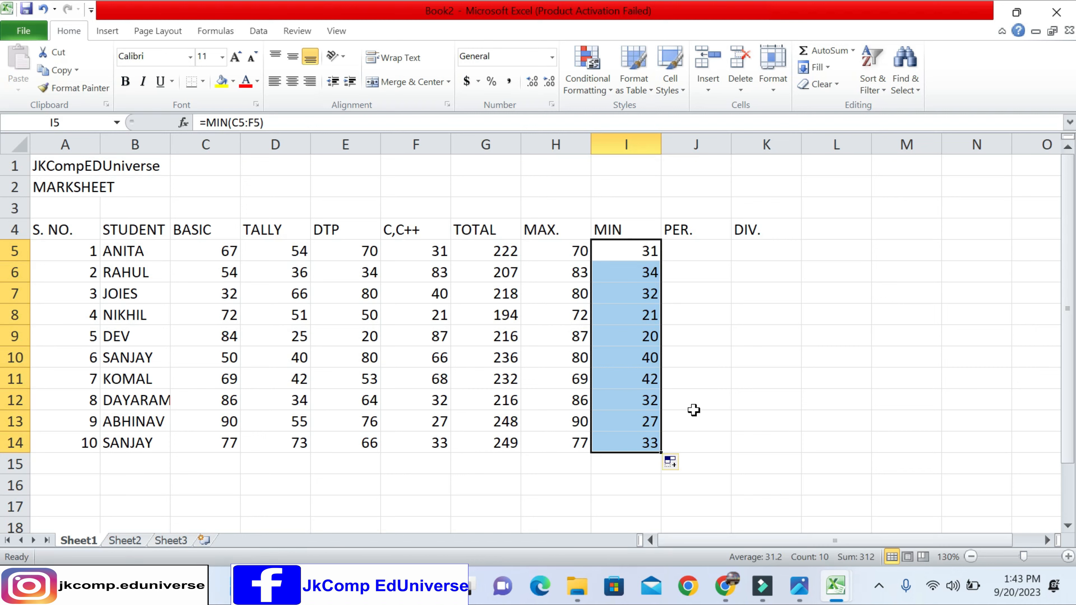
scroll(687, 405, up, 1)
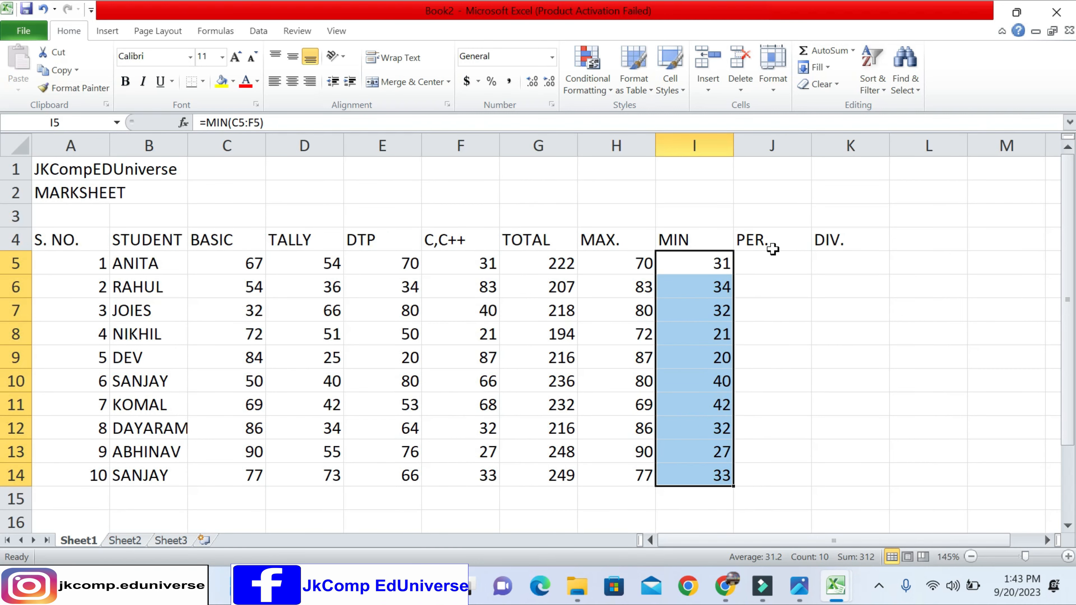
click(768, 257)
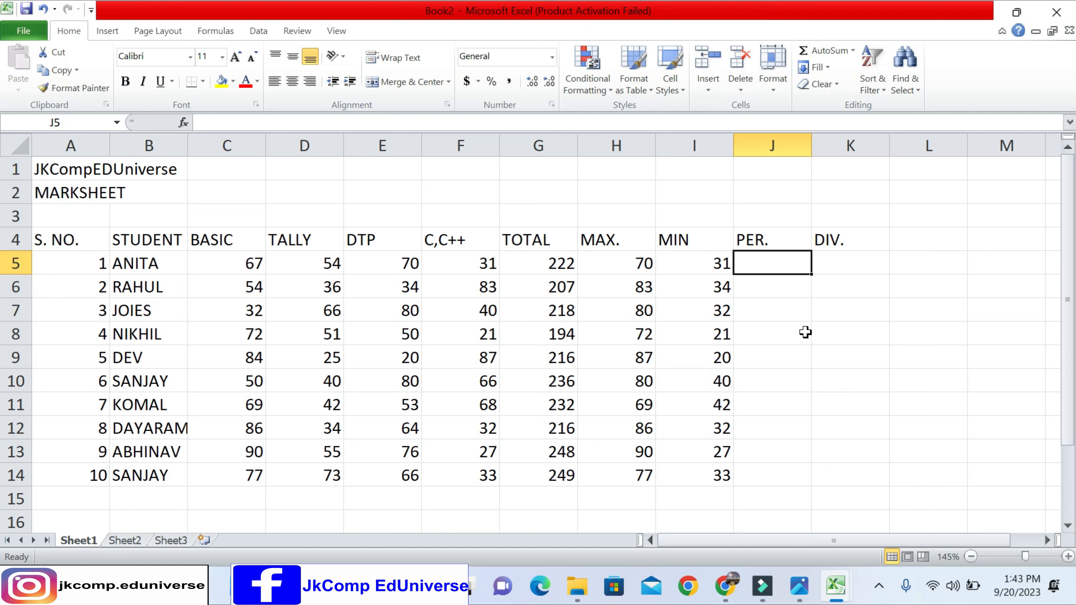
click(551, 264)
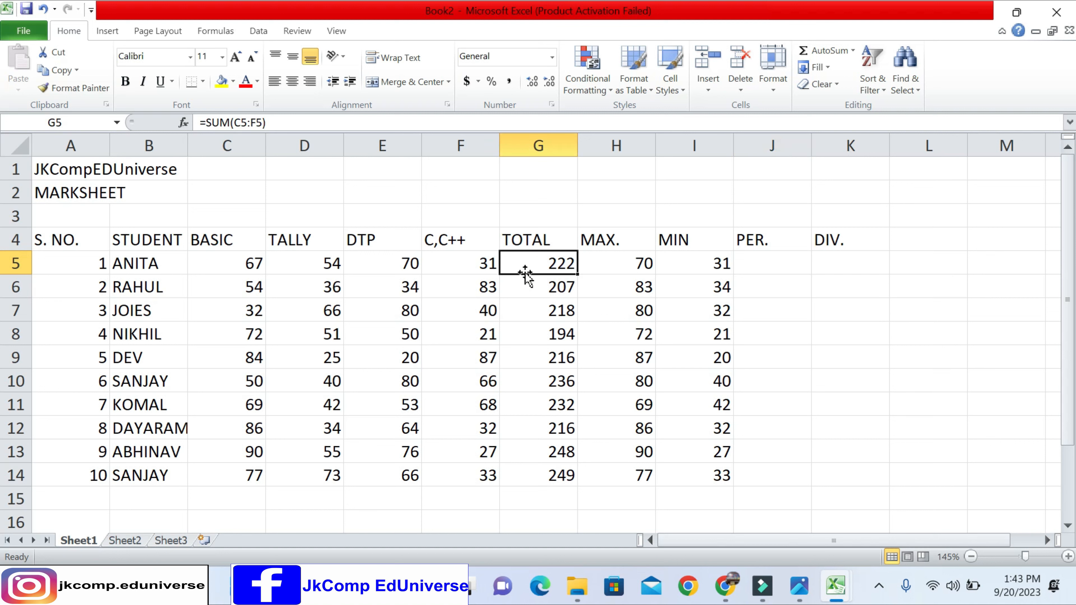
drag(231, 239, 445, 238)
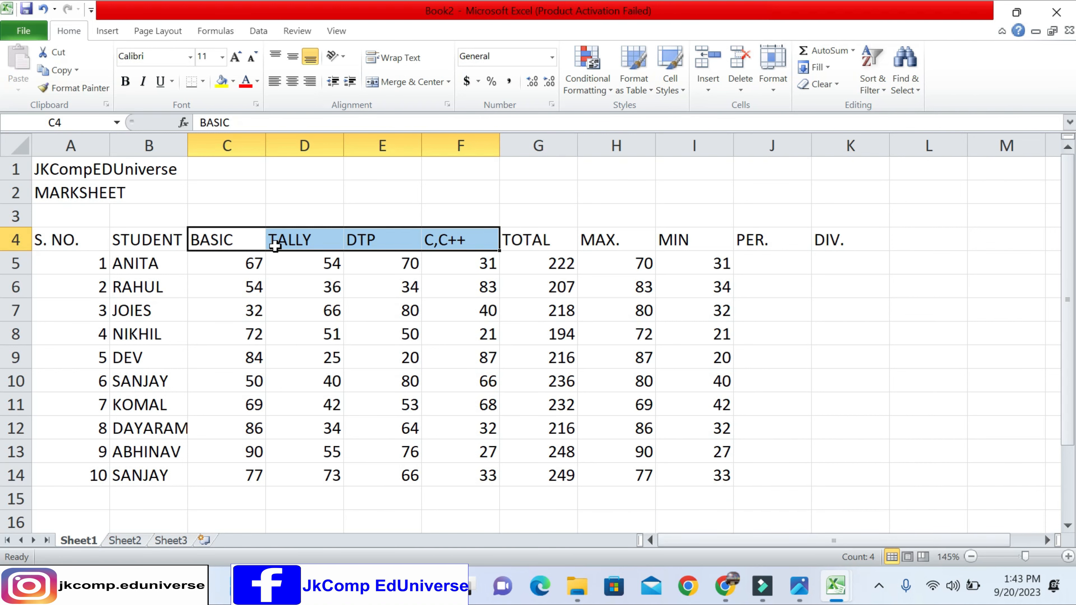
drag(233, 241, 477, 237)
click(536, 263)
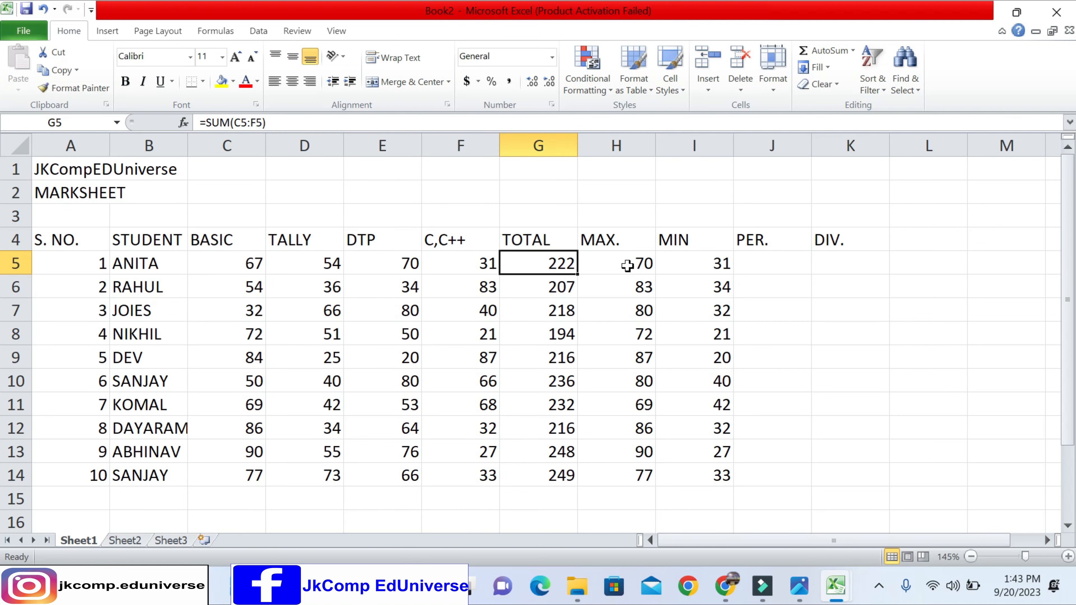
- Start a formula in cell J5 and try entering the total as a G5 reference and as 222, clearing each attempt back to the equals sign
click(782, 263)
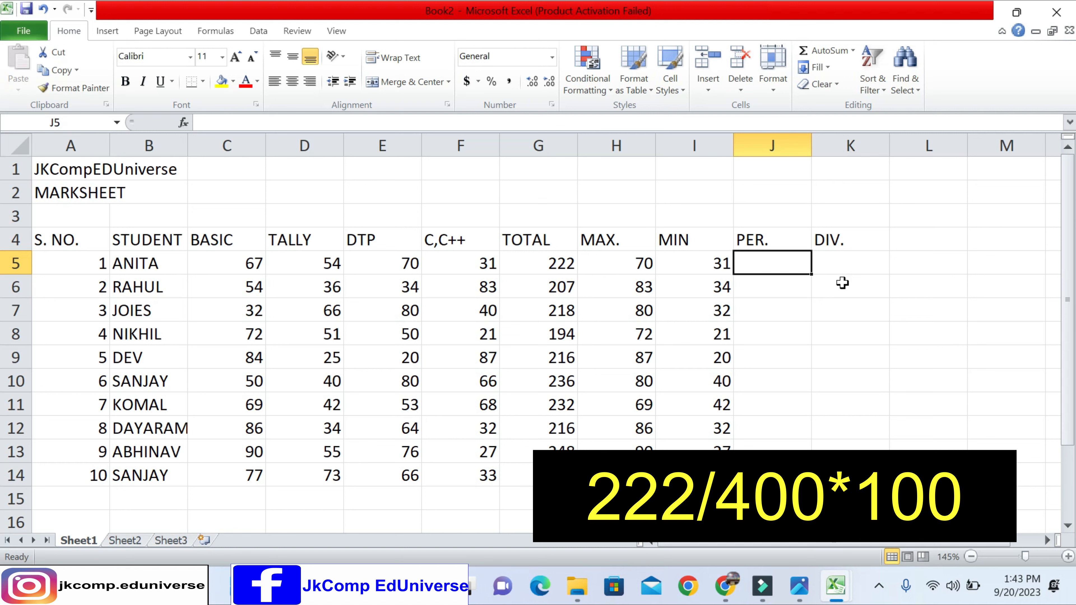
text(=)
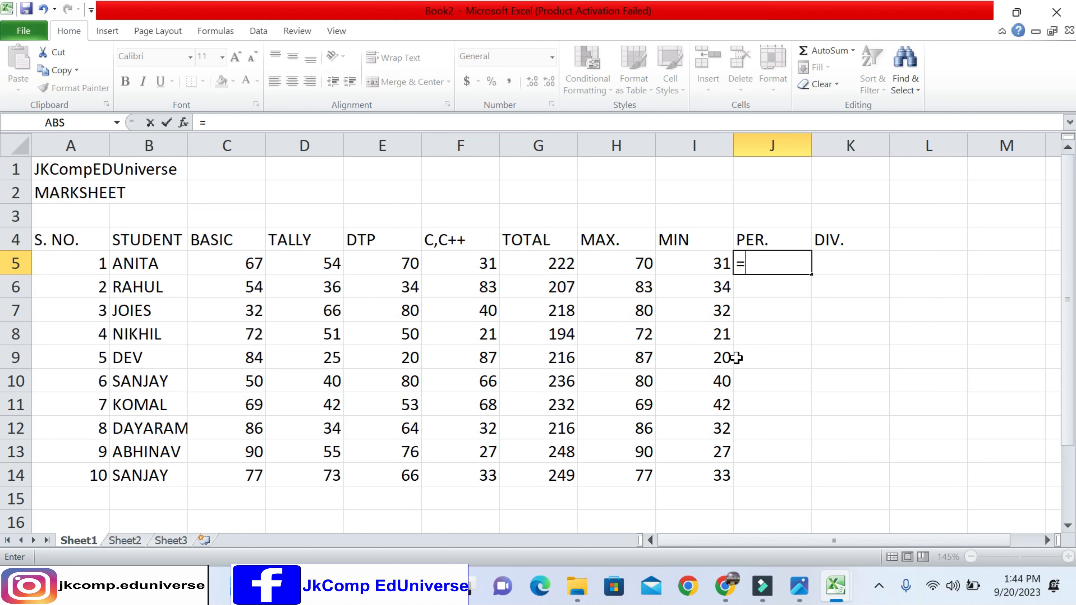
click(557, 267)
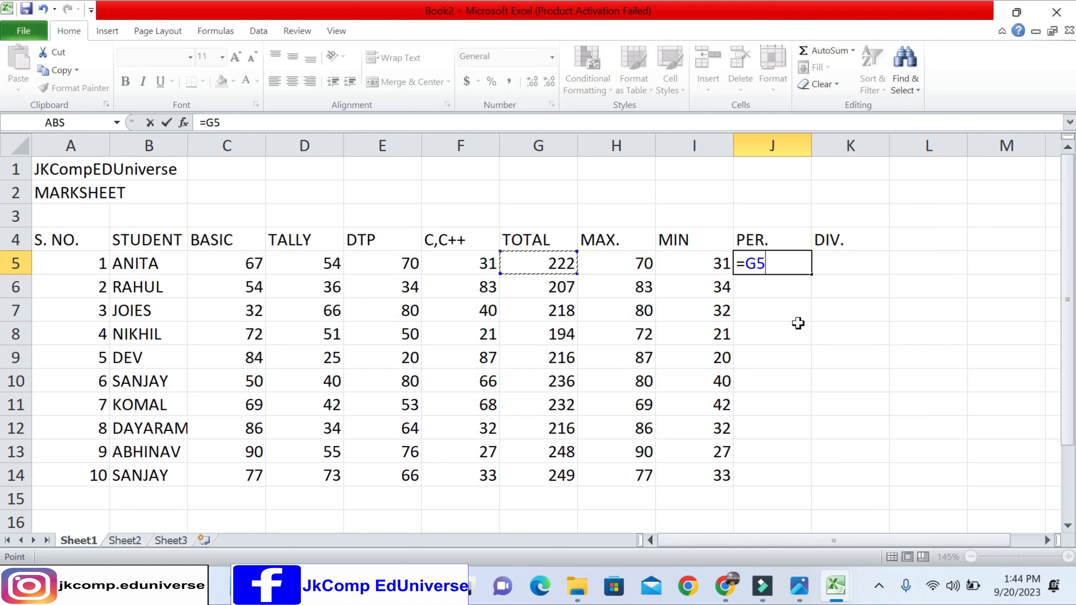
key(BackSpace)
key(BackSpace)
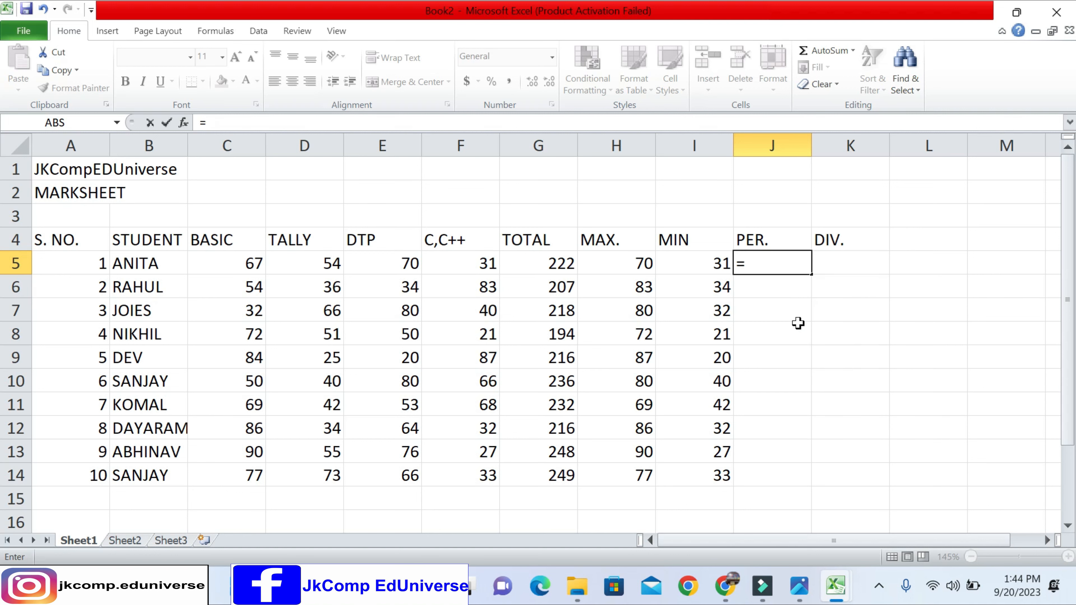
text(222)
key(BackSpace)
key(BackSpace)
key(BackSpace)
click(543, 265)
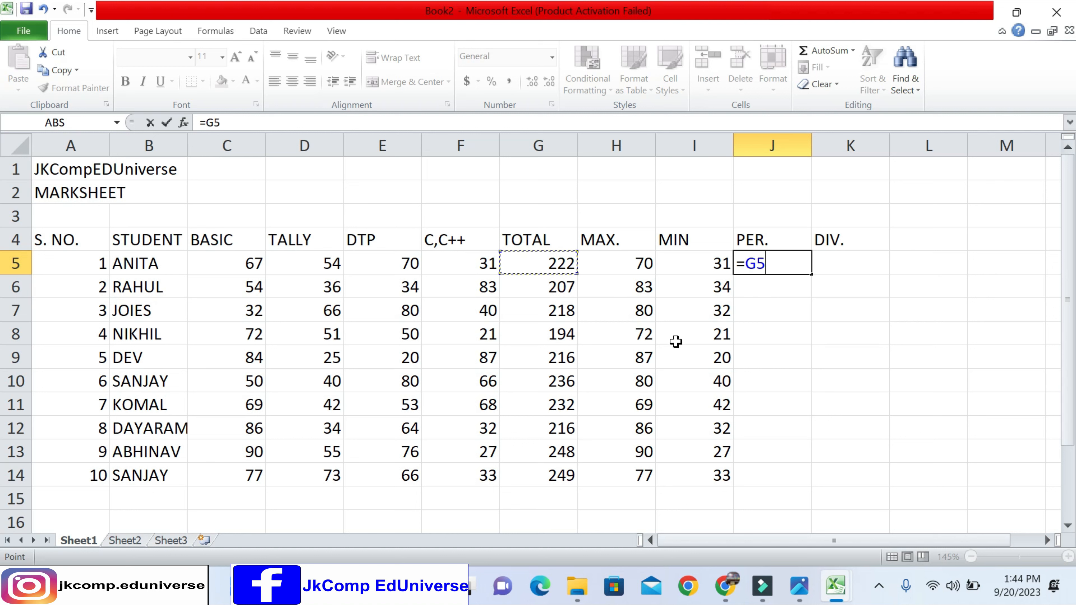
key(BackSpace)
key(BackSpace)
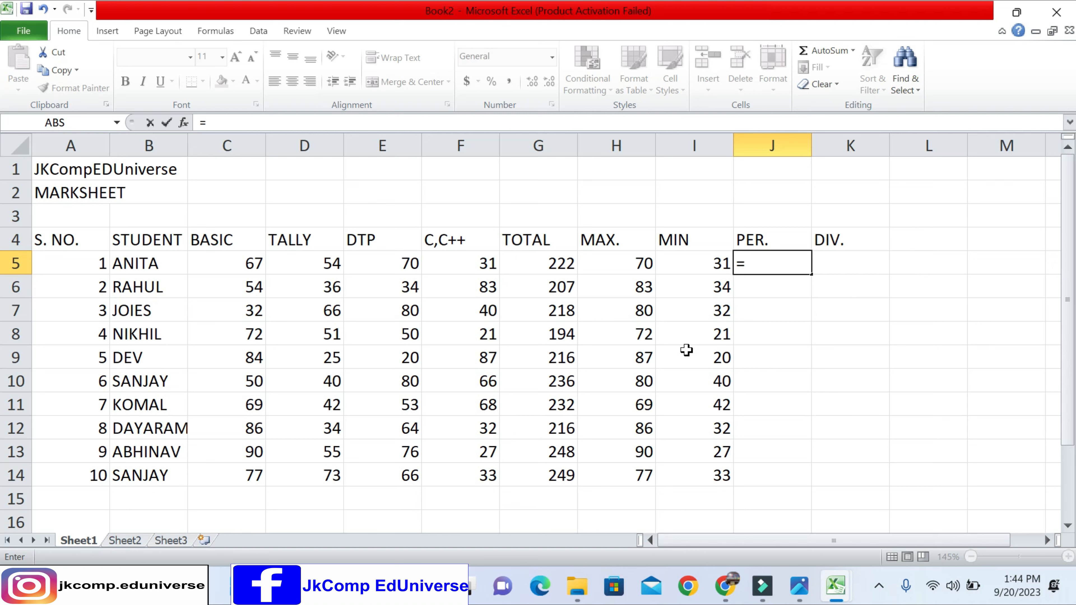
key(Left)
key(Left)
key(Left)
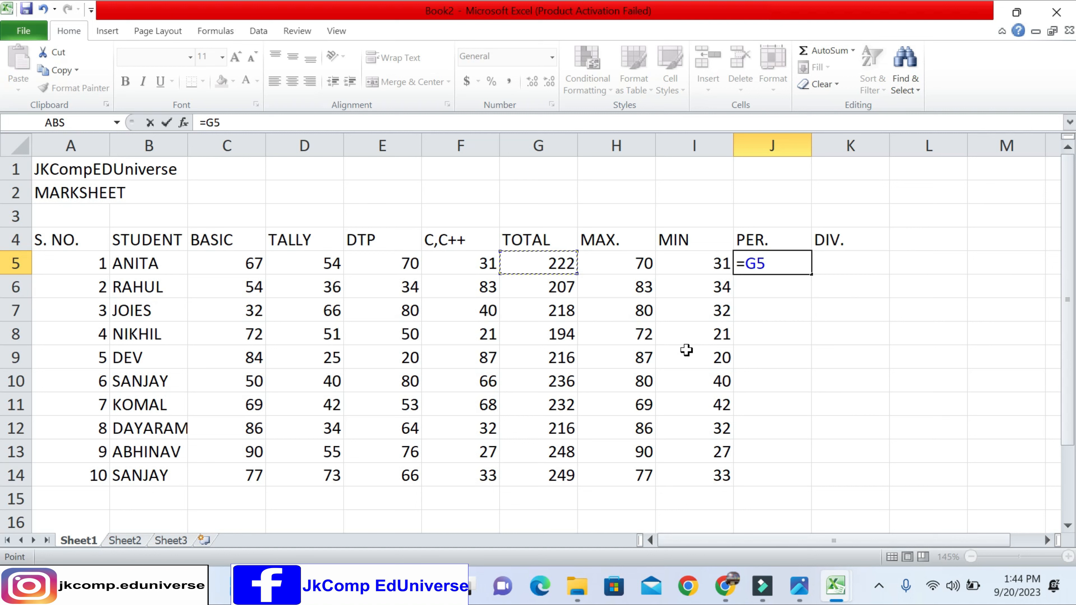
key(BackSpace)
key(BackSpace)
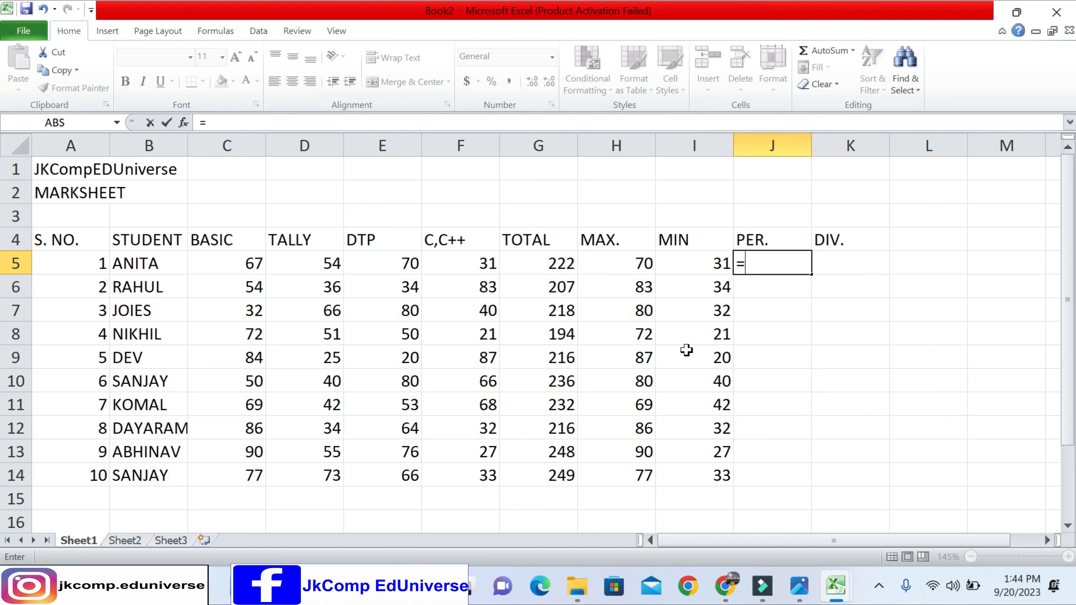
- Complete the first student's percentage formula in J5 as =G5/400*100
text(G5)
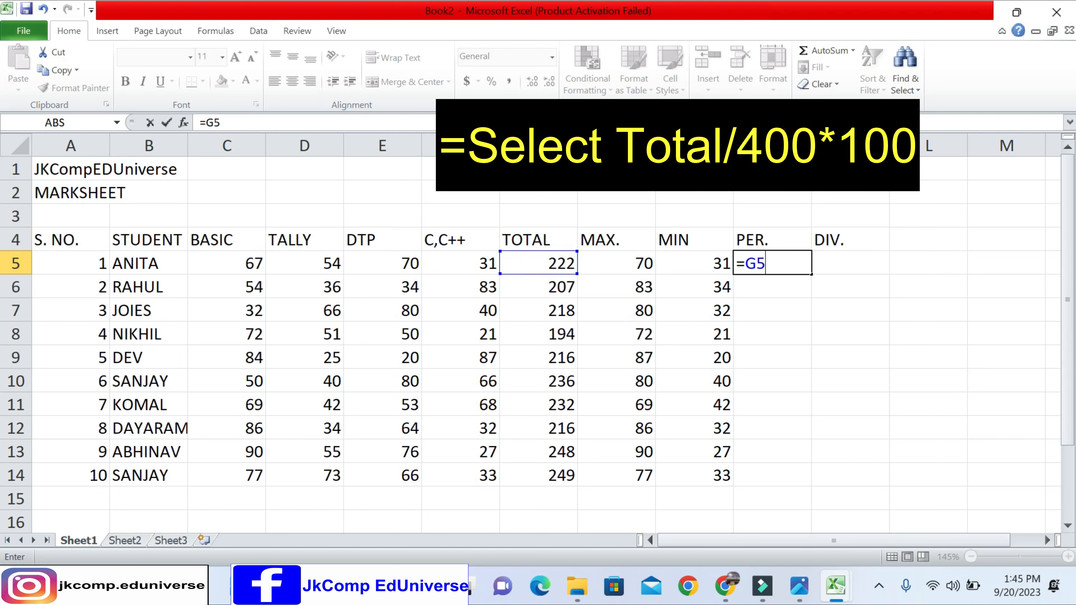
text(/400)
text(*)
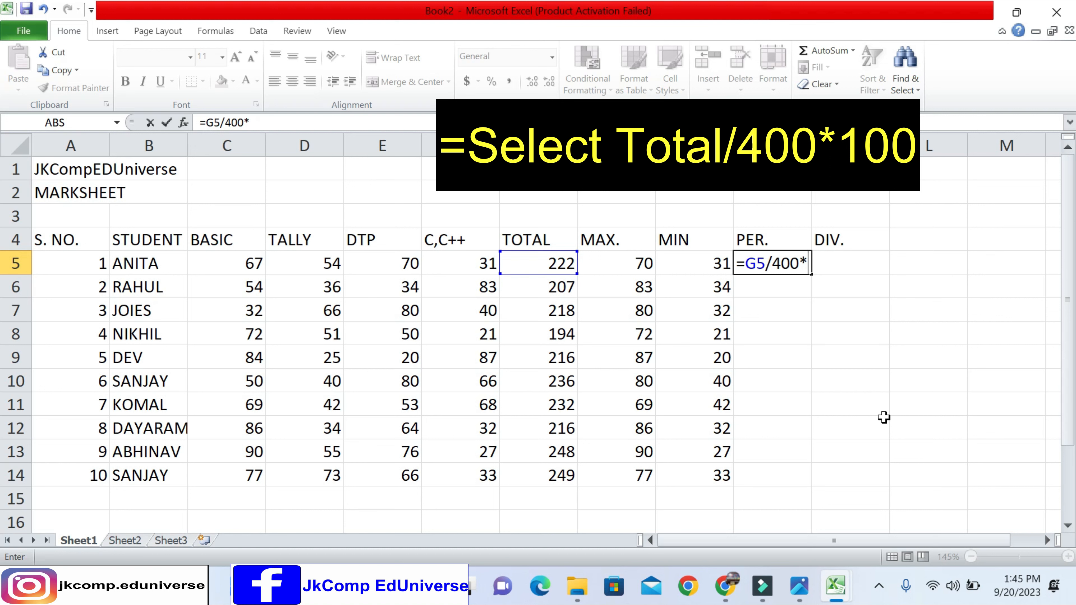
text(100)
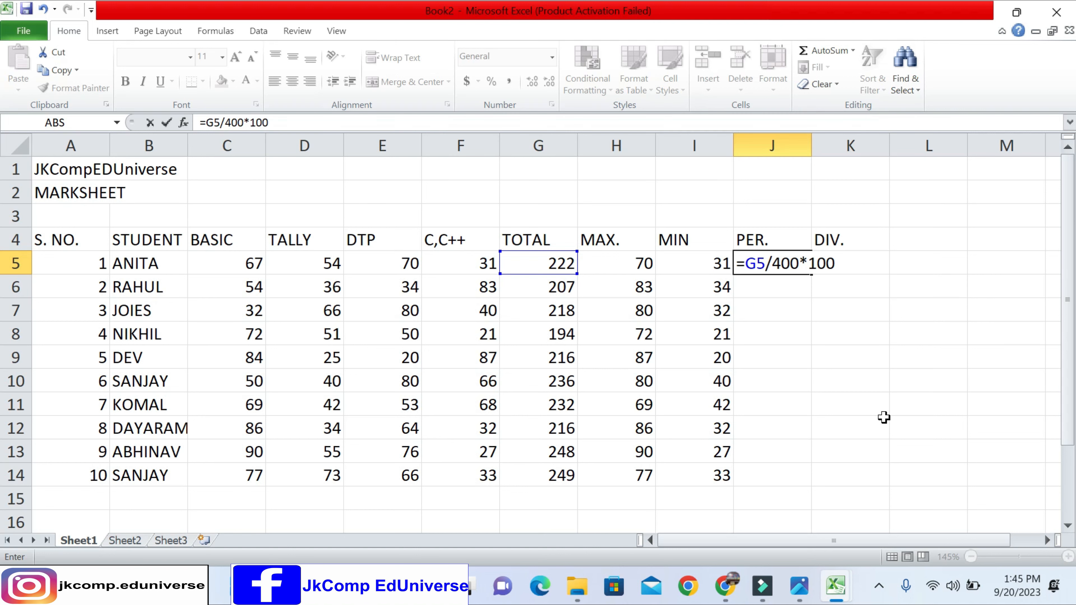
key(Return)
key(Up)
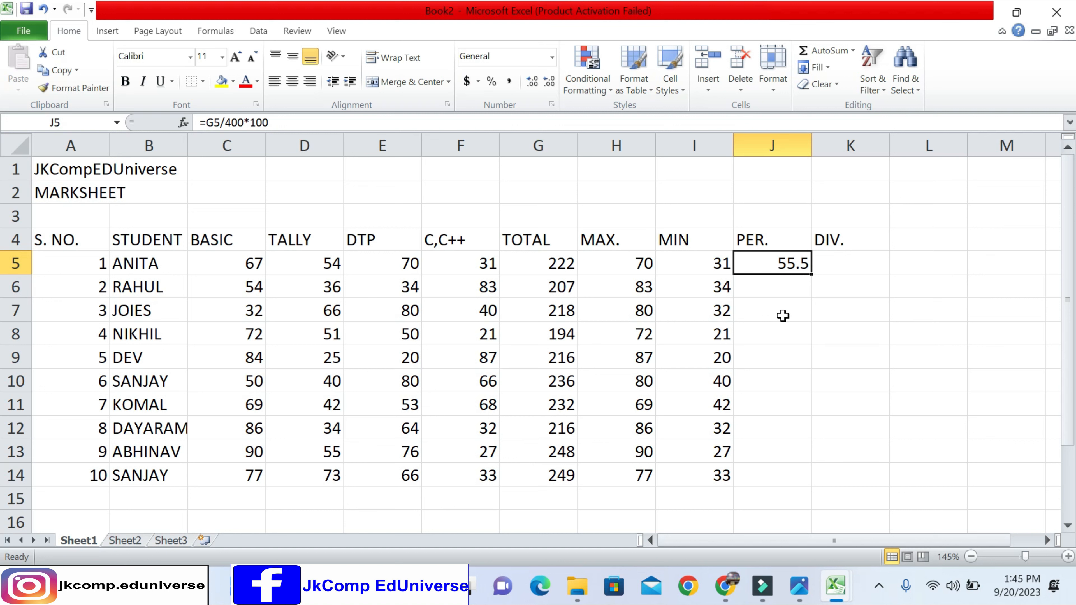
- Enter =G6/400*100 in cell J6 and fill the formula down to J14
key(Down)
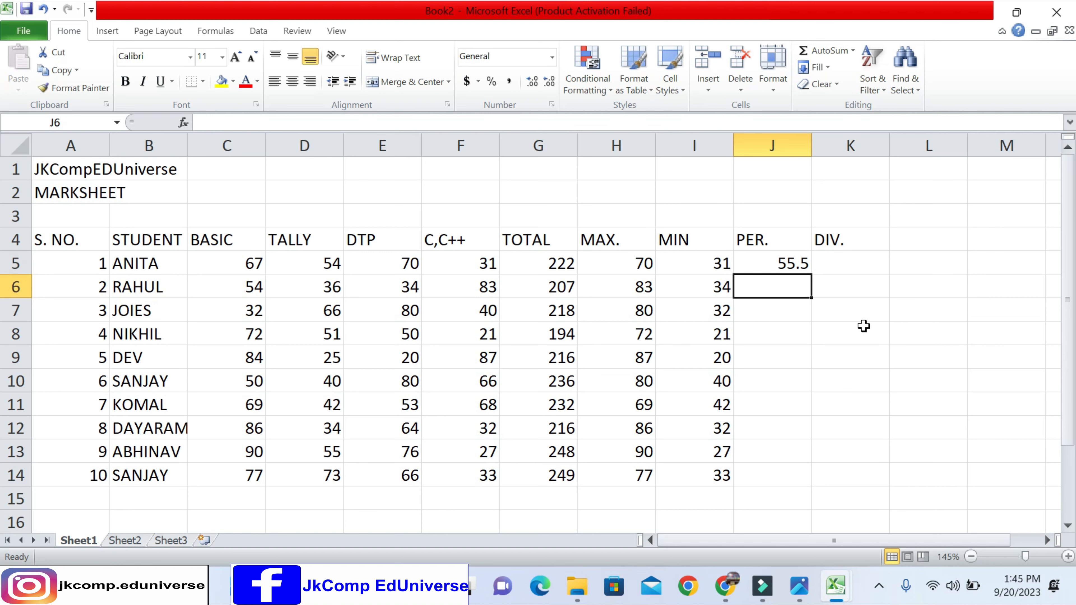
text(=)
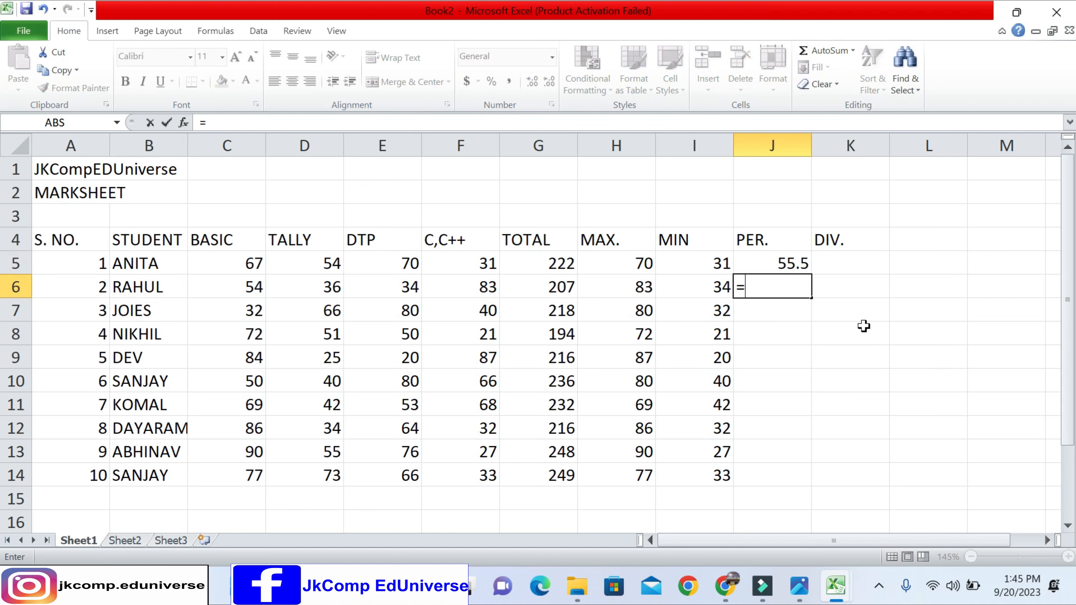
key(Left)
key(Left)
key(Left)
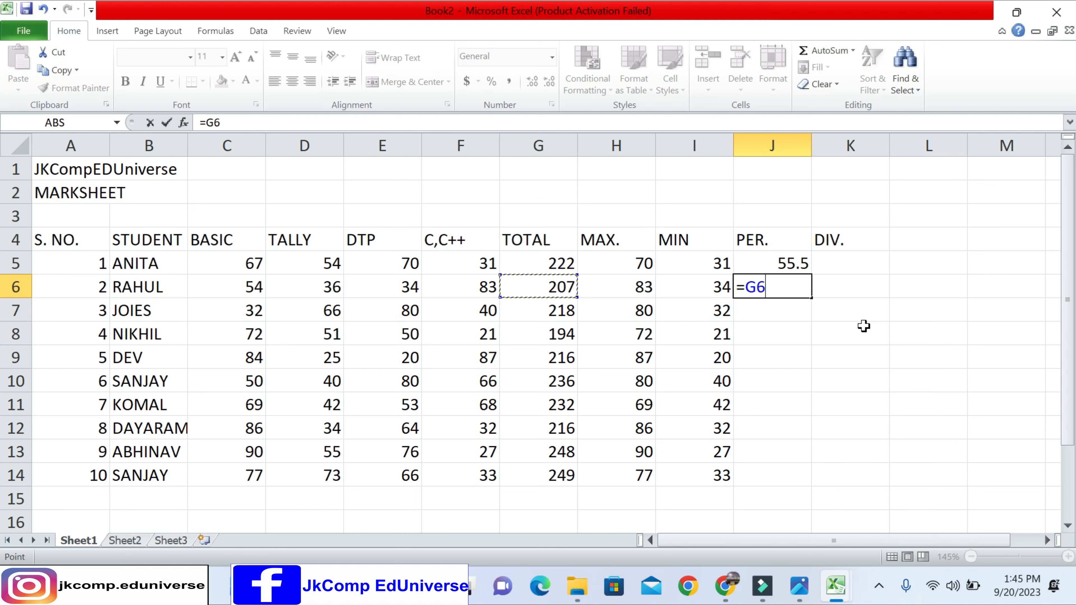
text(/400*)
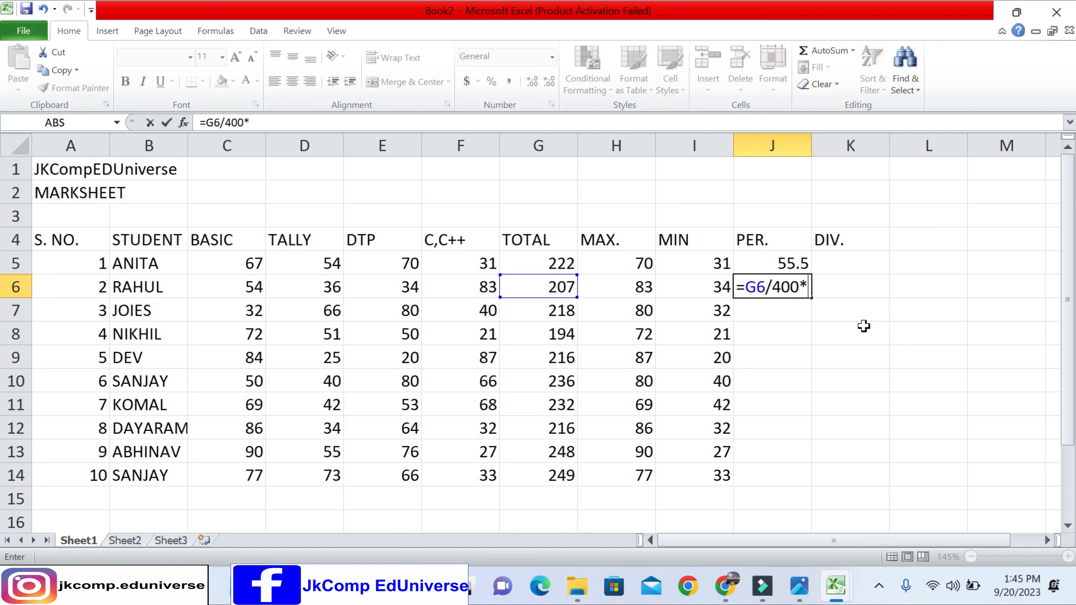
text(100)
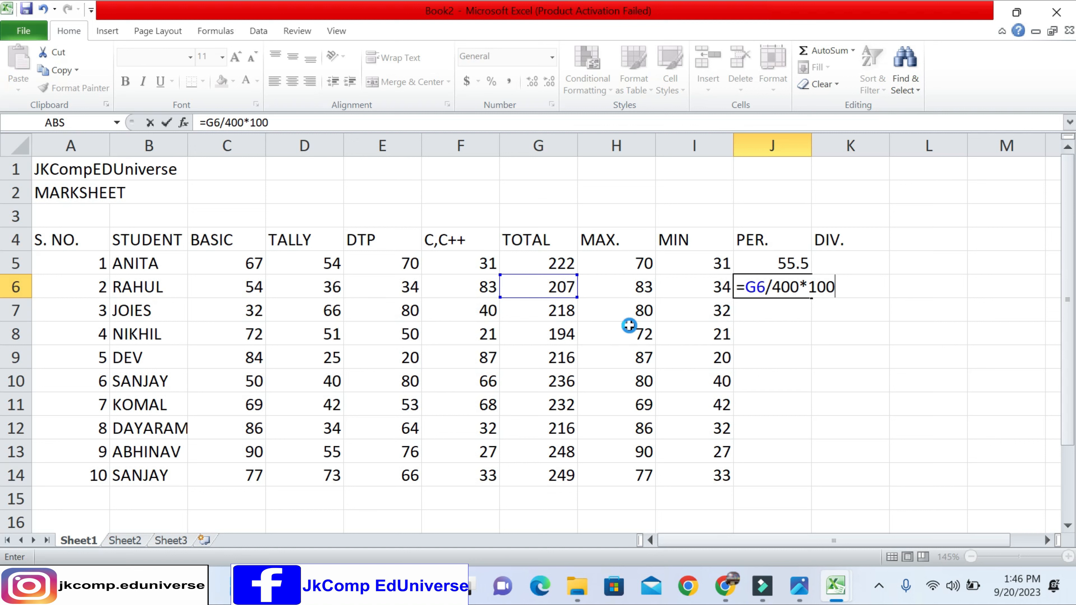
key(Return)
key(Up)
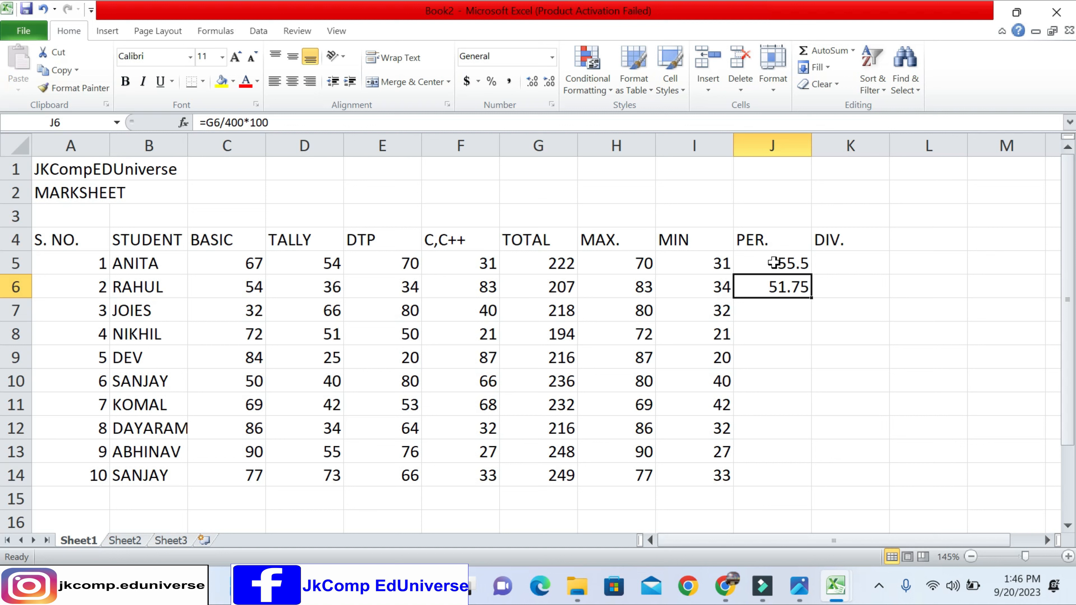
drag(813, 301, 823, 487)
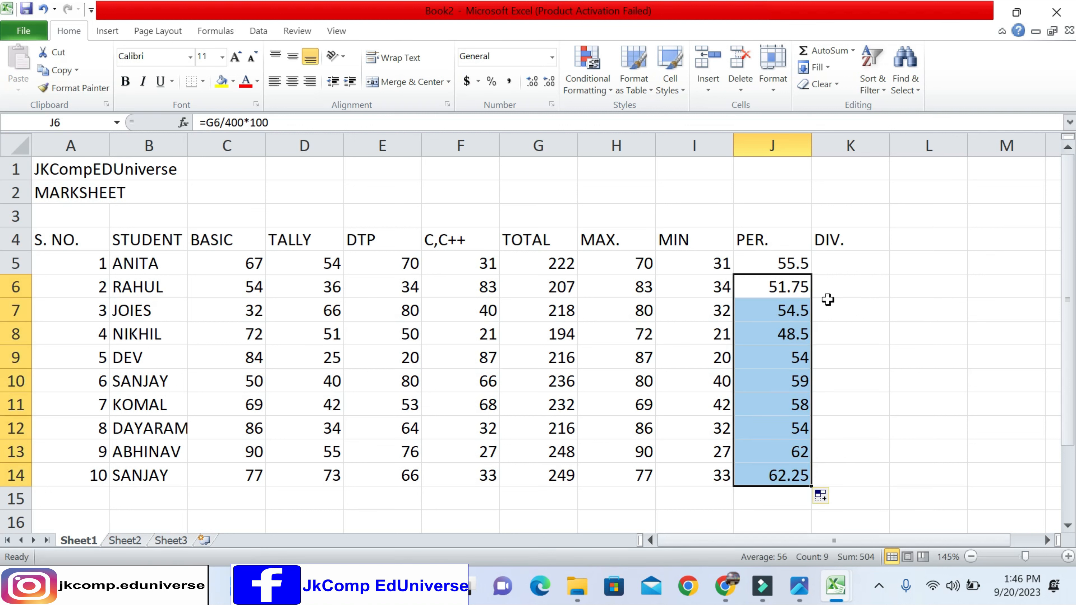
click(834, 265)
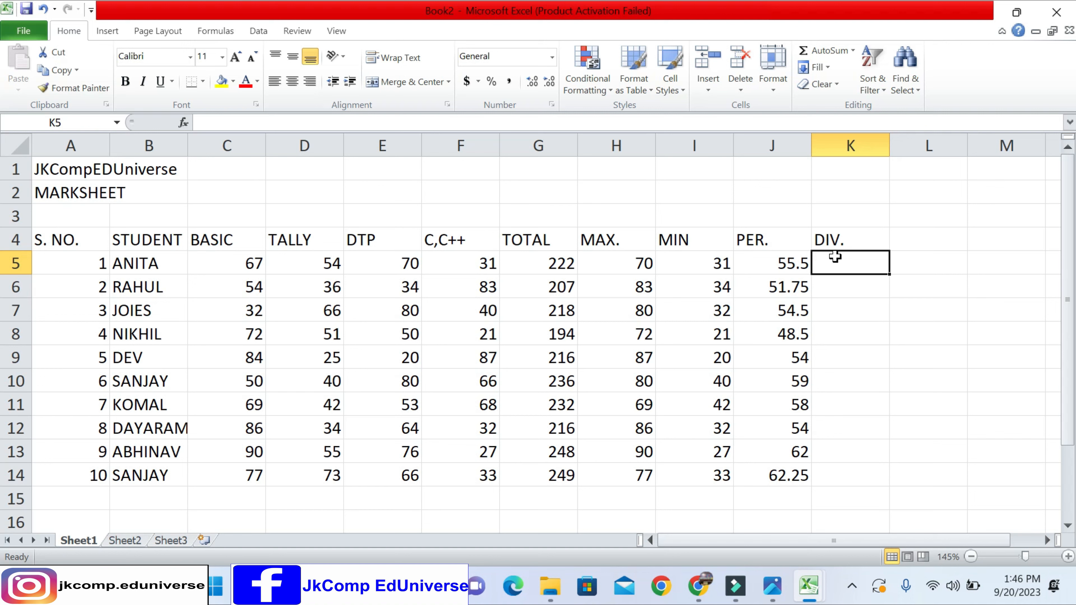
key(Right)
key(Right)
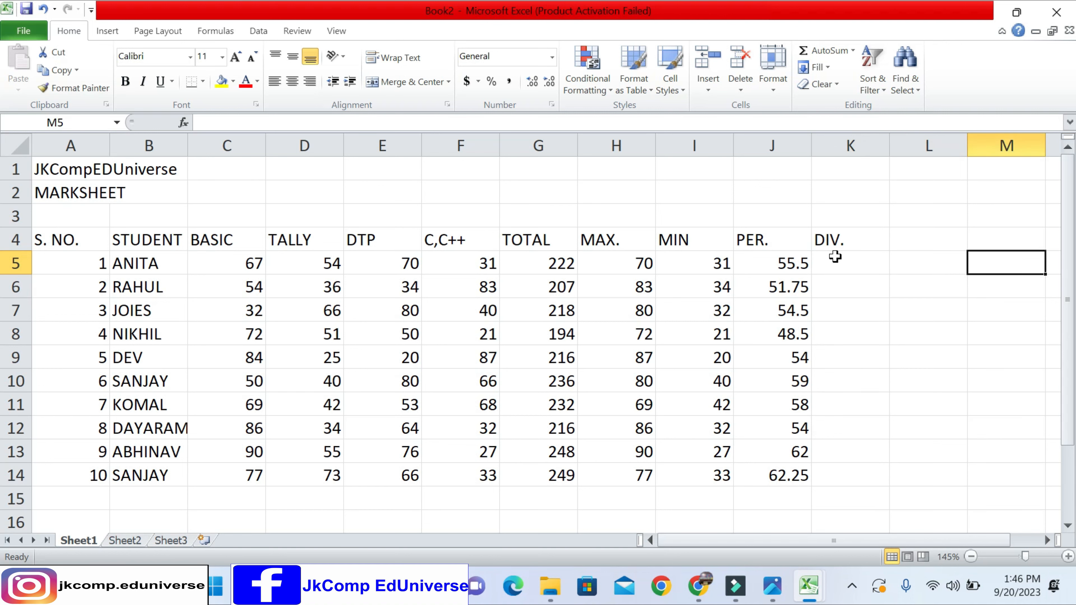
key(Right)
key(Right)
key(Right)
key(Right)
key(Right)
key(Right)
key(Right)
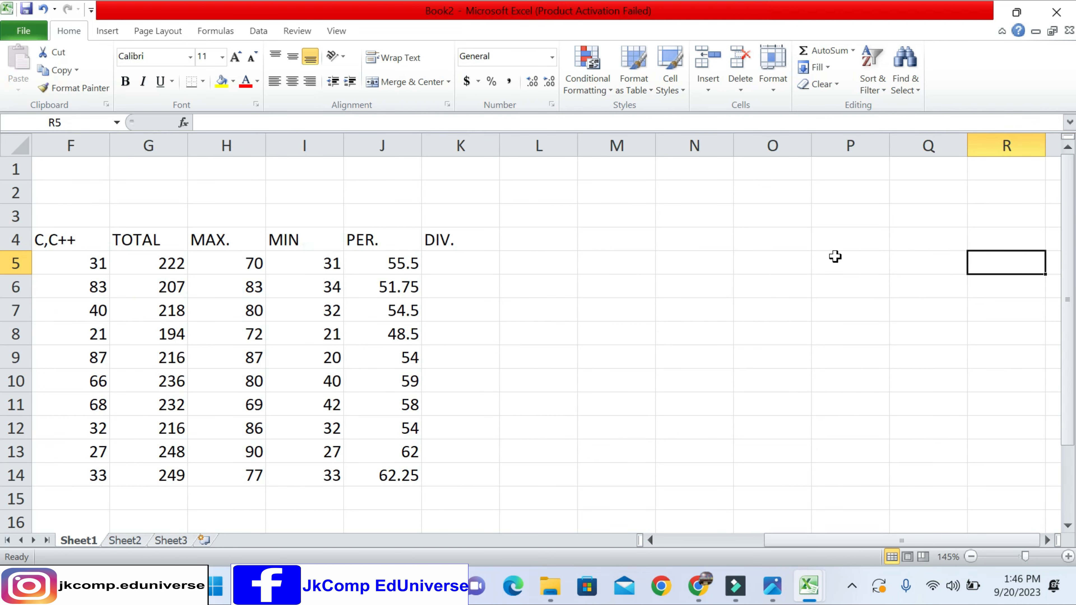
key(Left)
key(Left)
key(Left)
key(Left)
key(Left)
key(Left)
key(Left)
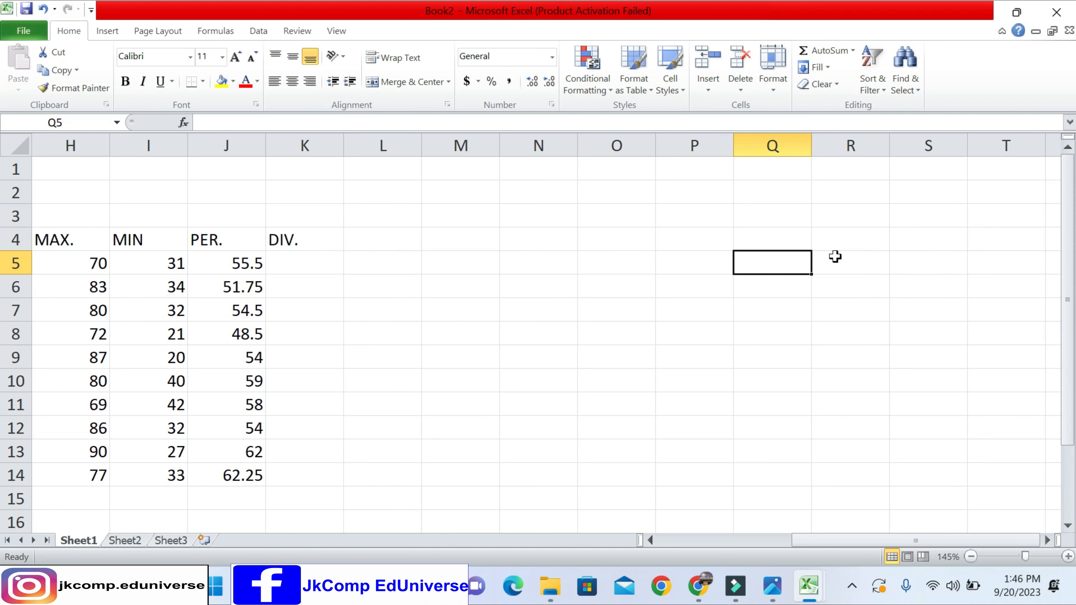
key(Left)
key(Left)
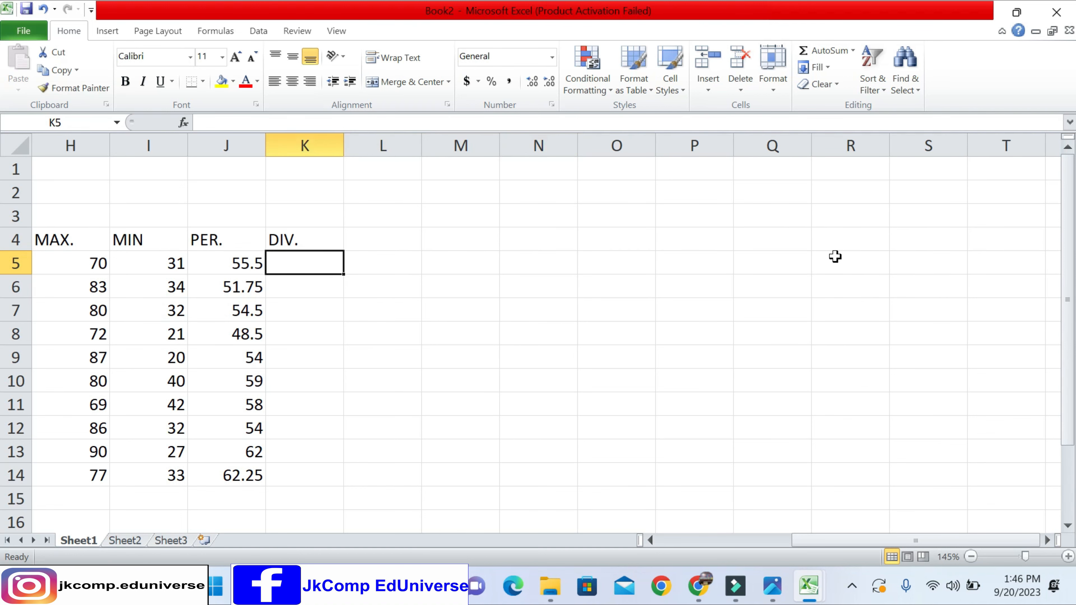
key(Home)
key(Right)
key(Right)
drag(774, 240, 785, 381)
click(829, 271)
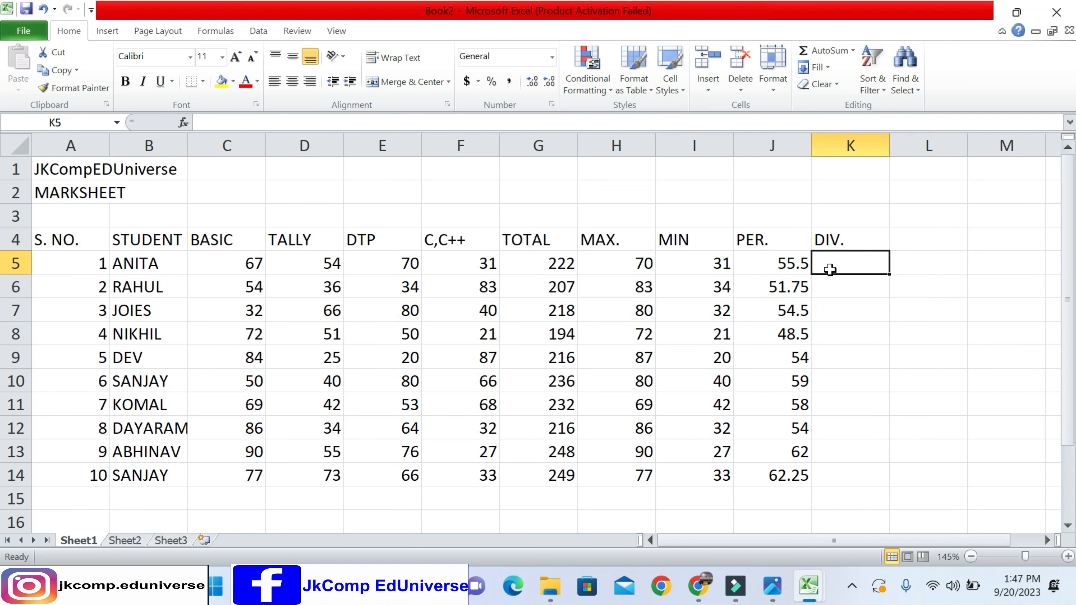
key(Right)
key(Right)
key(Right)
key(Right)
key(Right)
key(Right)
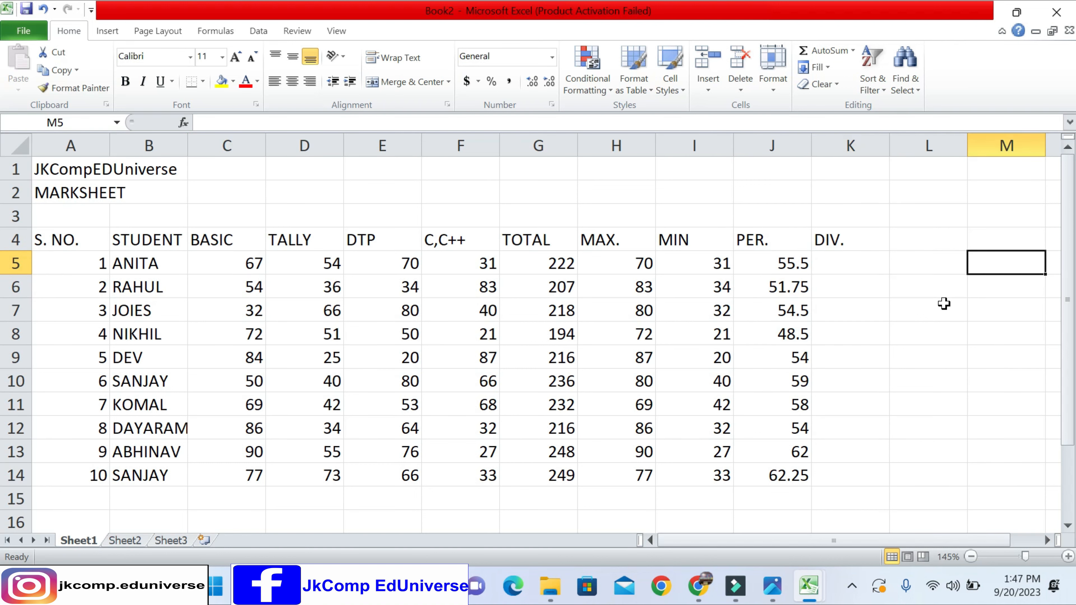
key(Right)
key(Right)
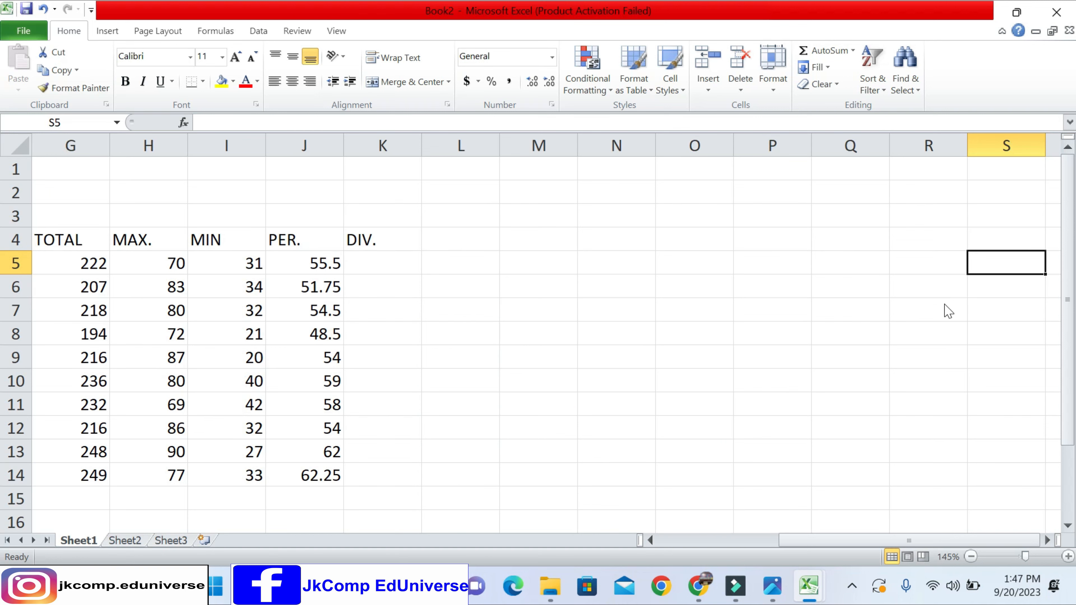
drag(334, 264, 879, 260)
click(381, 266)
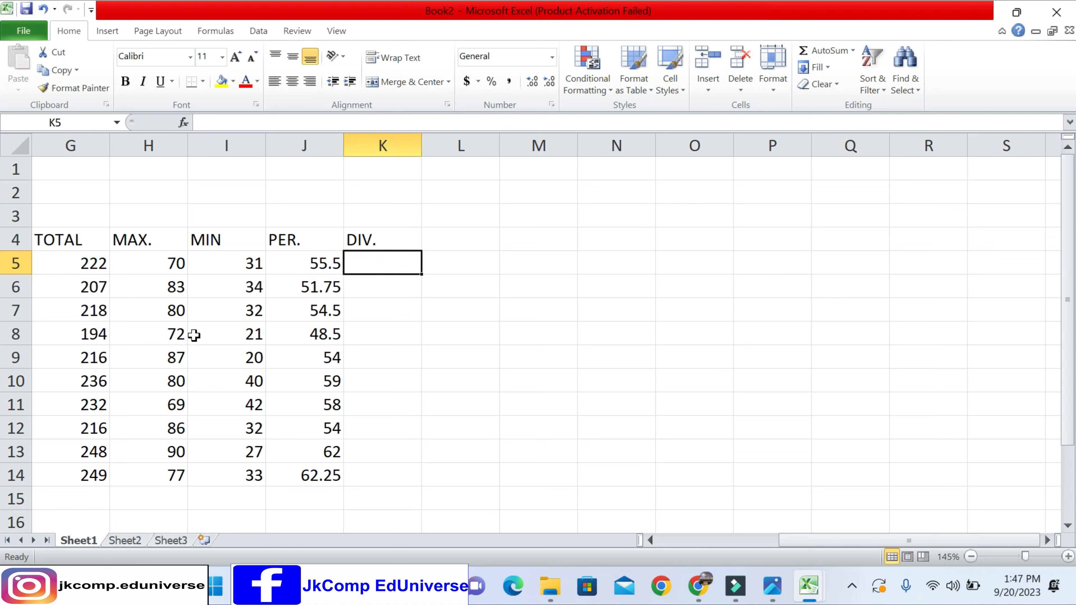
click(360, 261)
text(=)
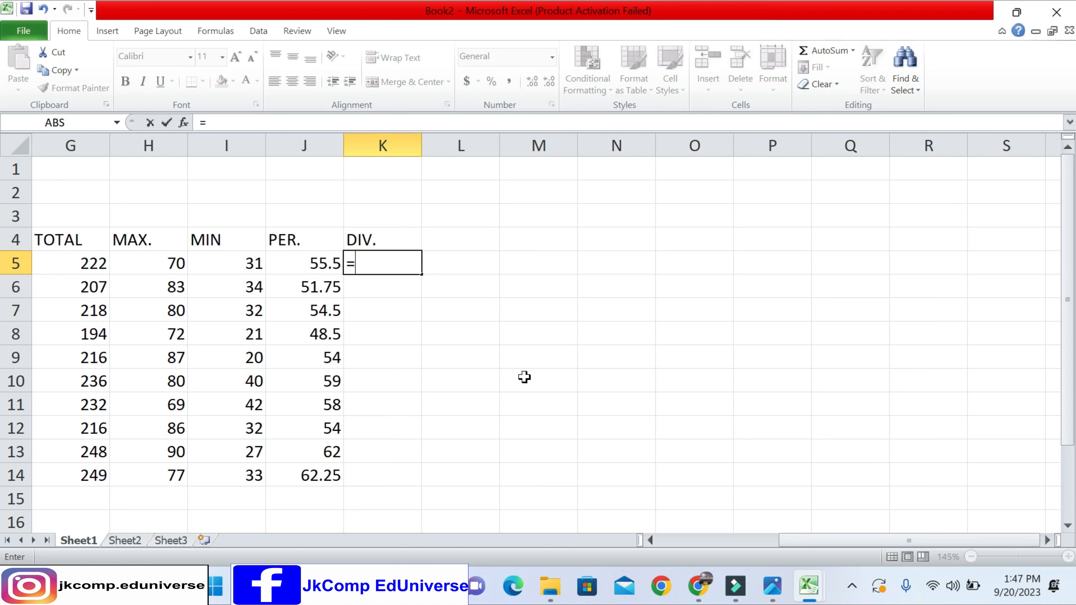
key(Escape)
- Review the first student's total, maximum, minimum and percentage formulas in cells G5 to J5, ending on K5
key(Left)
key(Left)
key(Left)
key(Left)
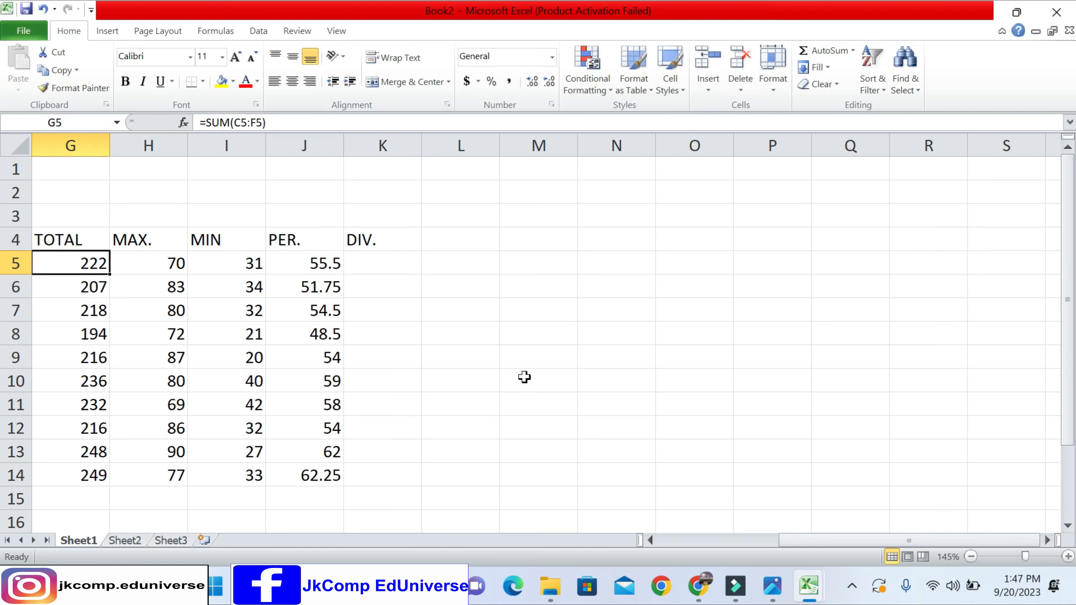
key(Right)
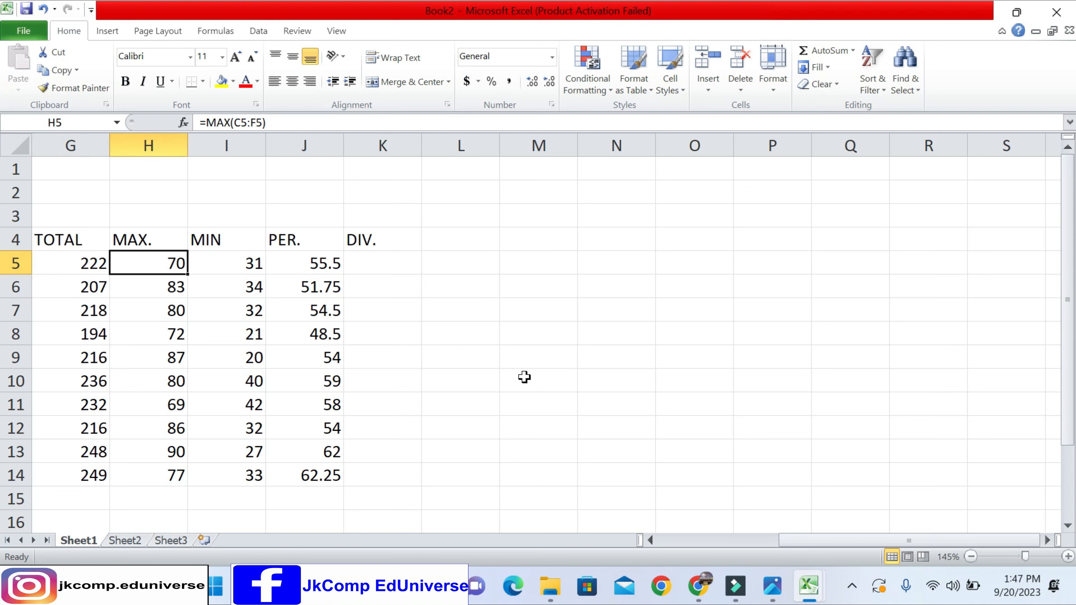
key(Right)
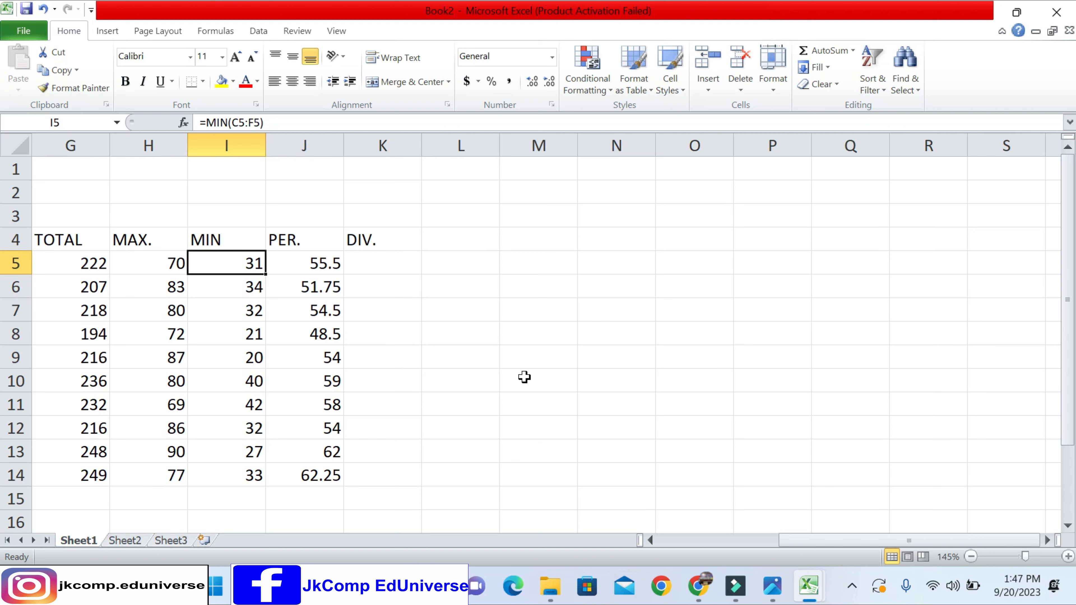
key(Right)
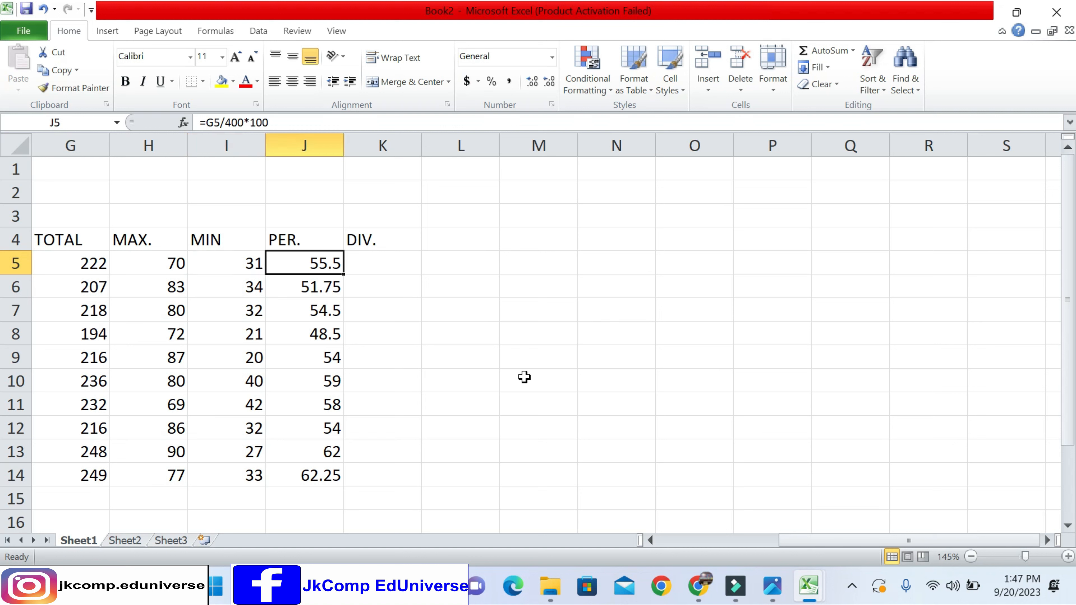
key(Right)
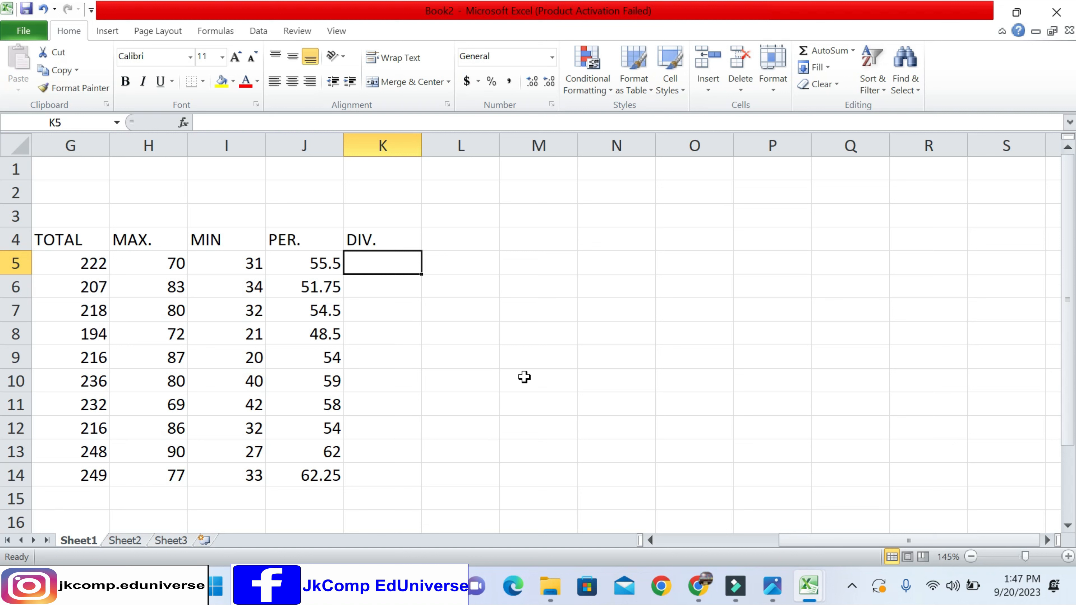
- Start an IF formula in cell K5 with the percentage cell J5 as the tested reference
text(=)
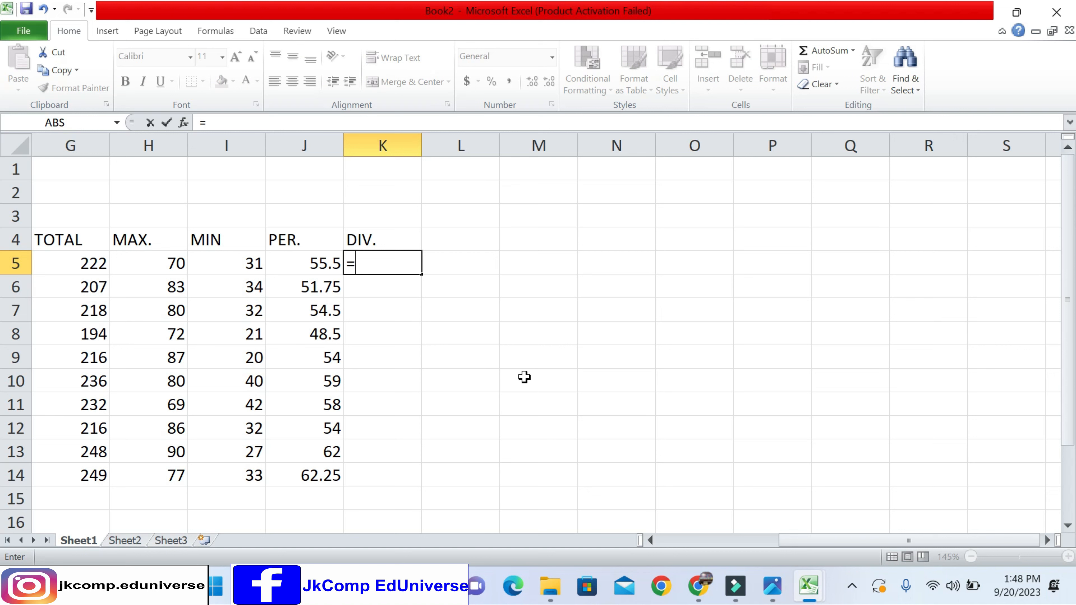
text(IF)
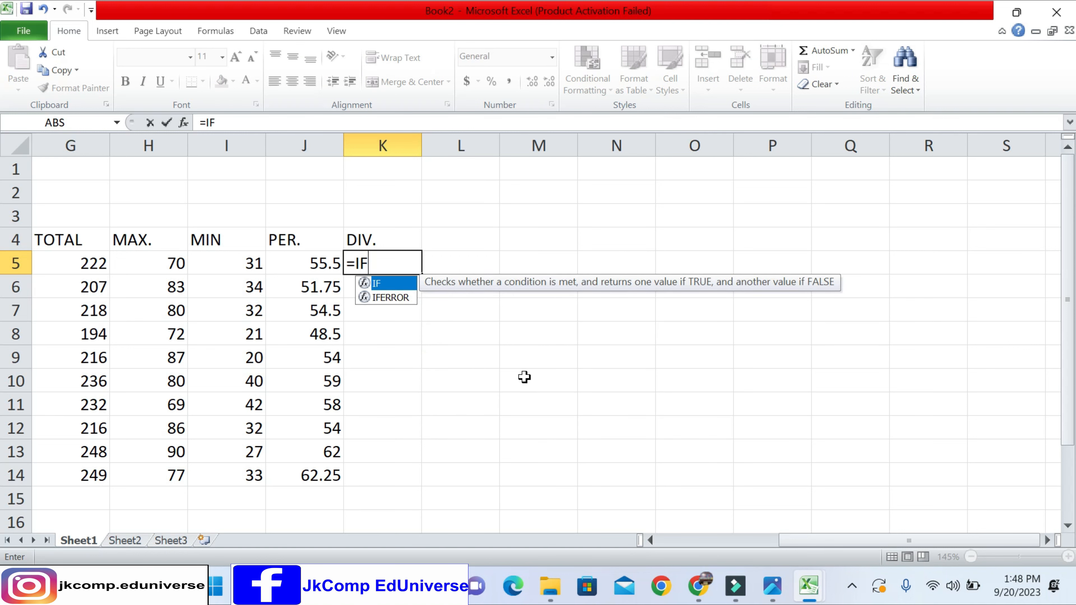
text(()
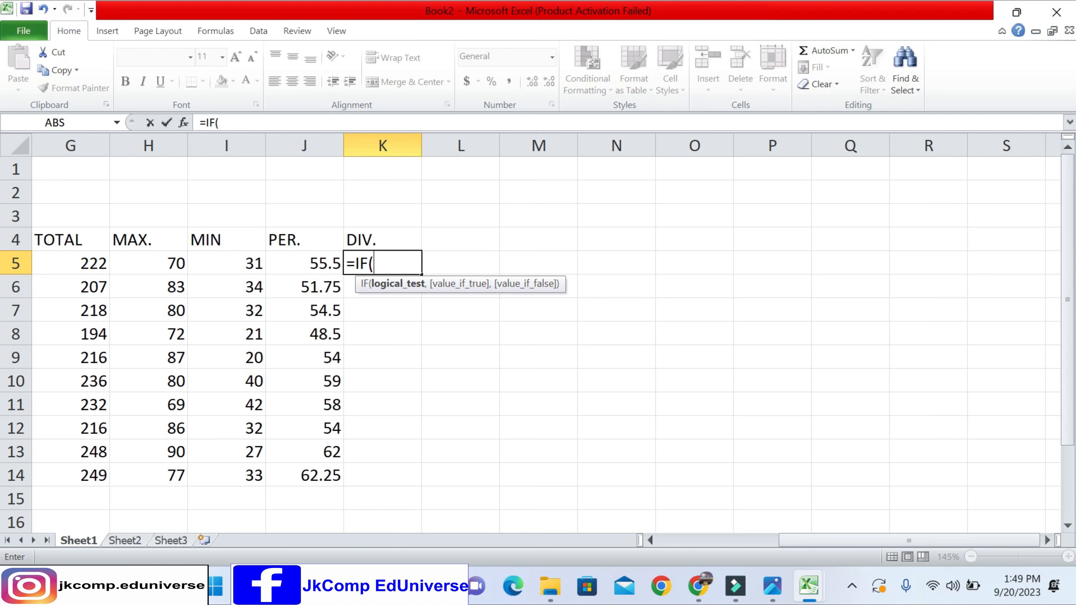
click(320, 266)
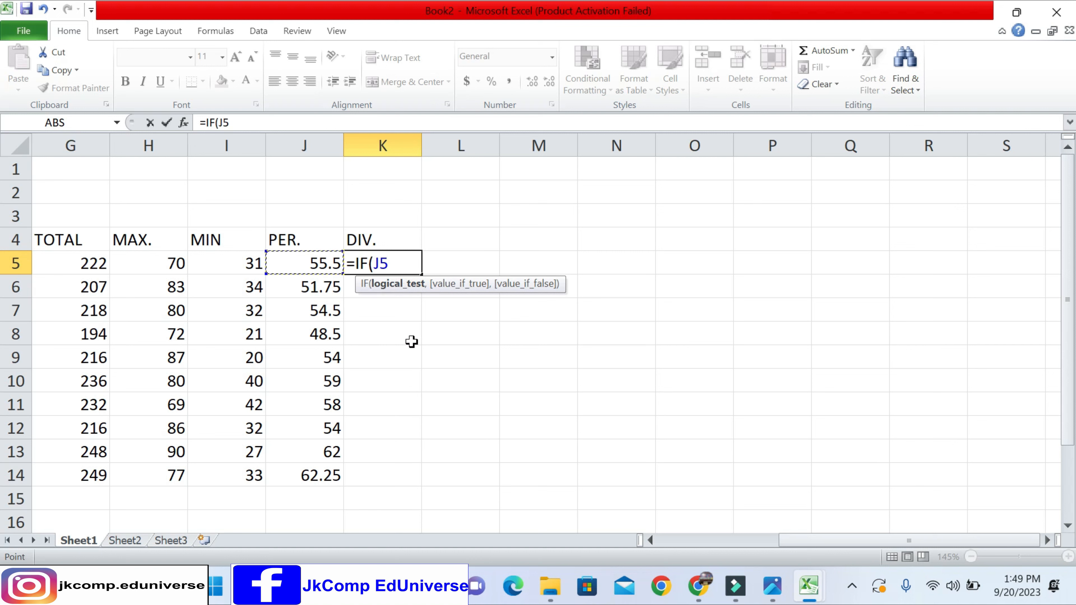
key(BackSpace)
key(BackSpace)
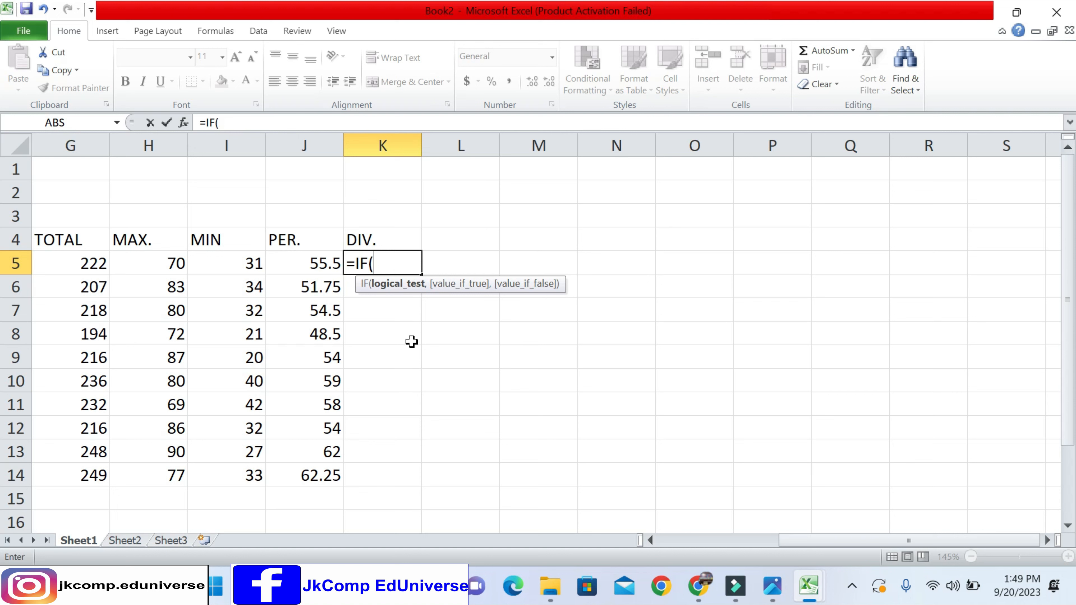
text(J5)
key(BackSpace)
key(BackSpace)
text(J5)
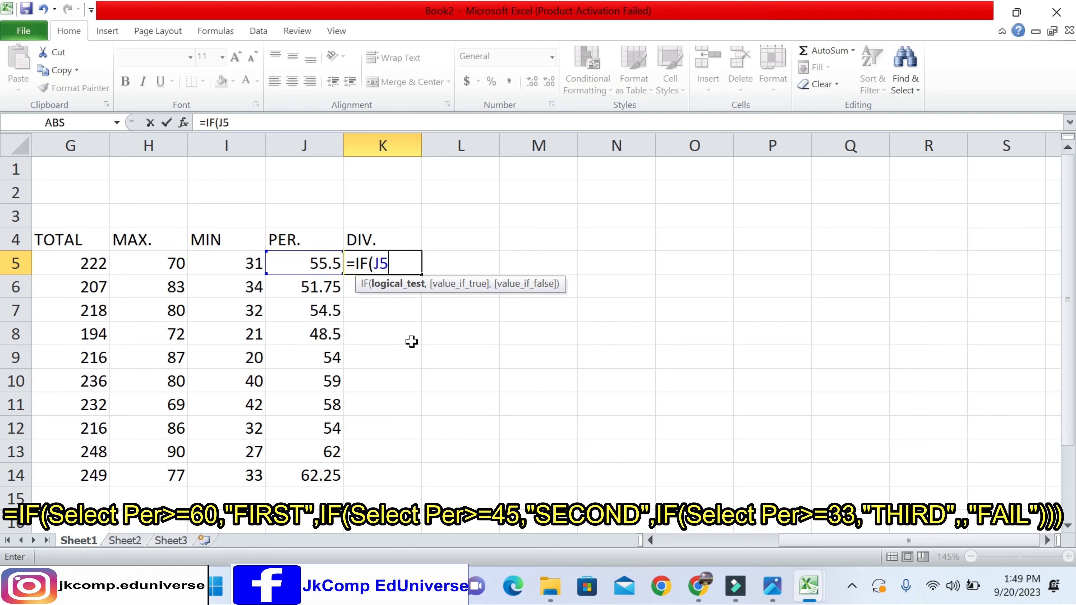
text(>)
- Complete the IF formula's logical test as J5>=60 and continue to its value-if-true argument
text(=)
text(6)
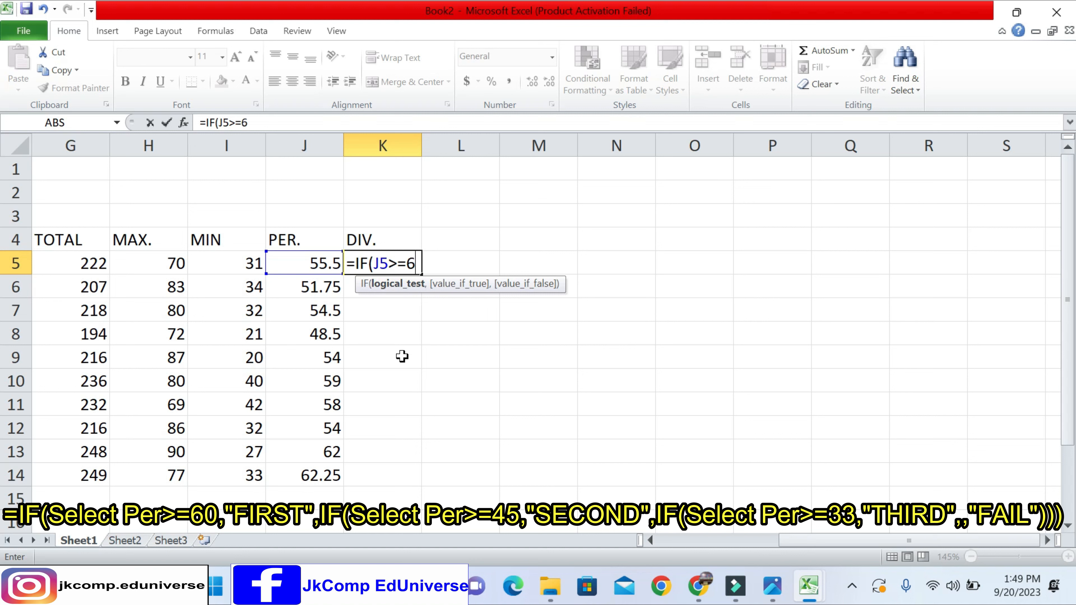
text(0)
drag(406, 263, 424, 263)
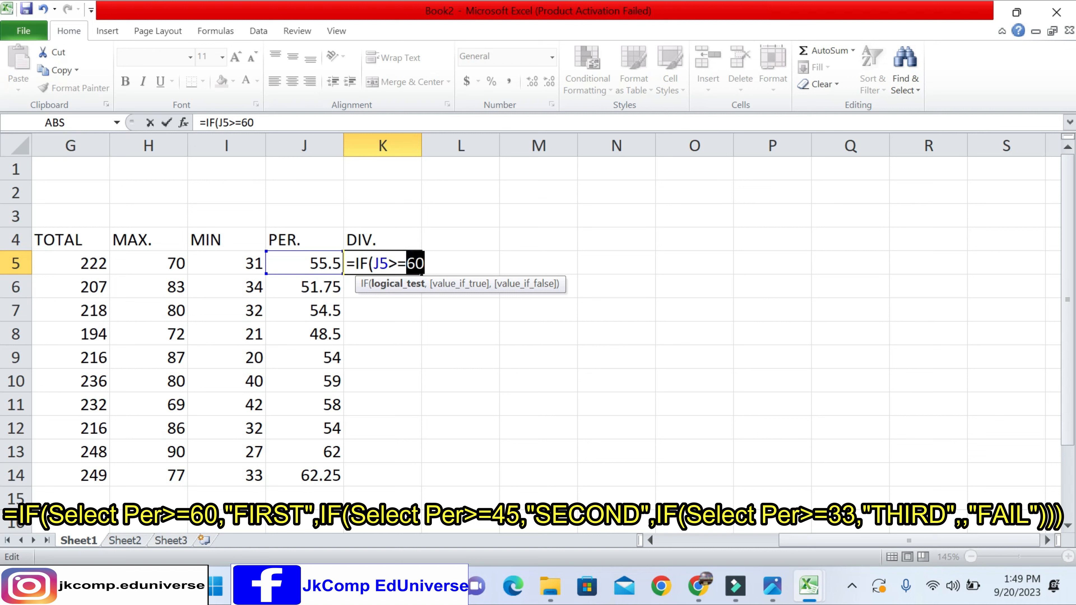
double_click(399, 264)
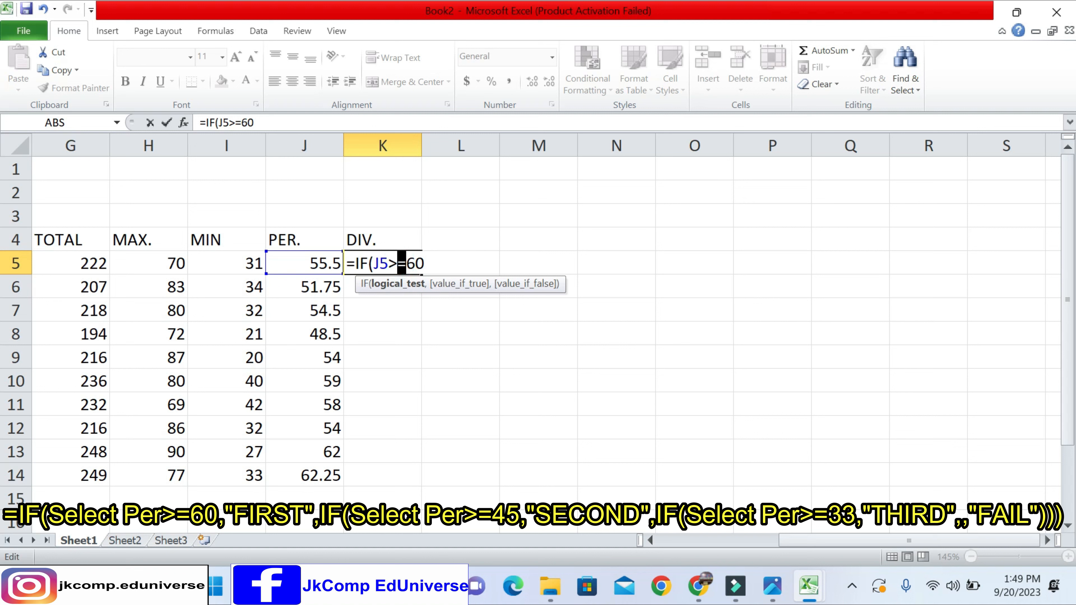
click(413, 264)
text(,)
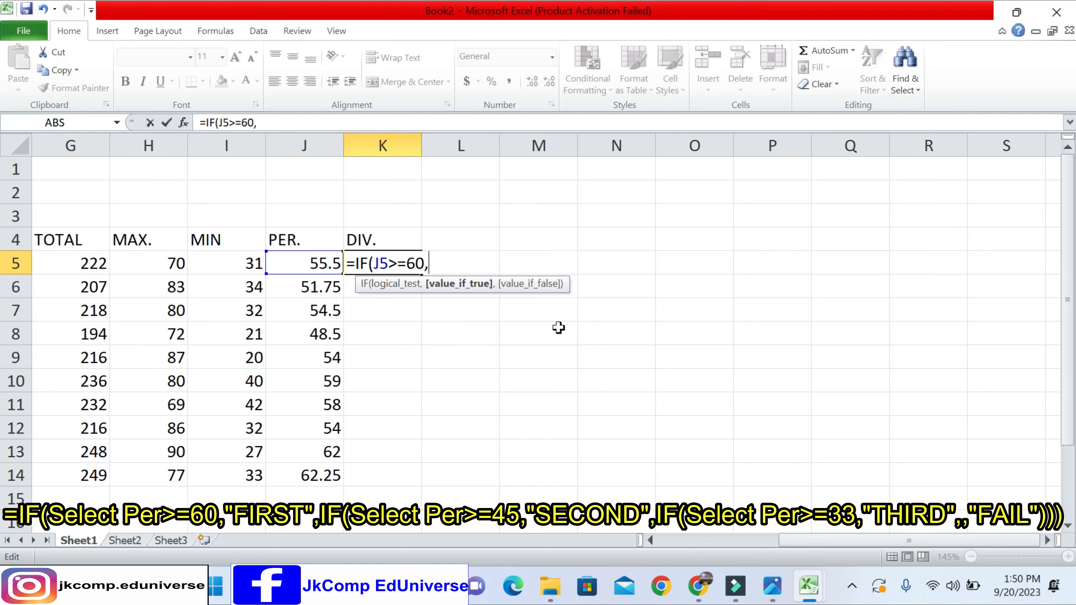
text(FIRST)
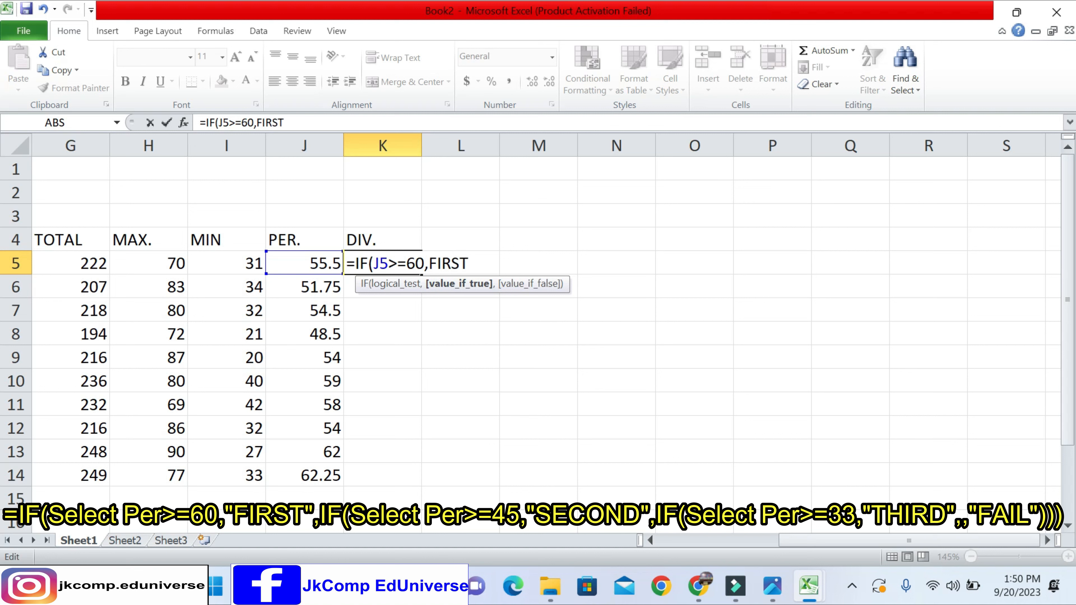
- Enter "FIRST" in double quotes as the value if true and continue to the value-if-false argument
key(BackSpace)
key(BackSpace)
key(BackSpace)
key(BackSpace)
key(BackSpace)
text(")
key(BackSpace)
text("FIRST")
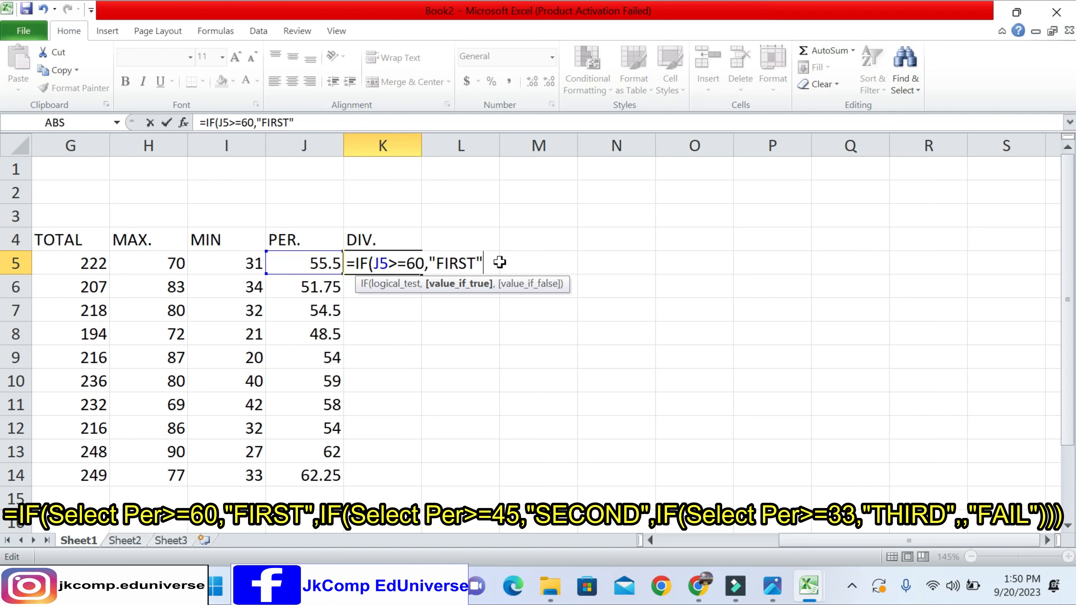
text(,)
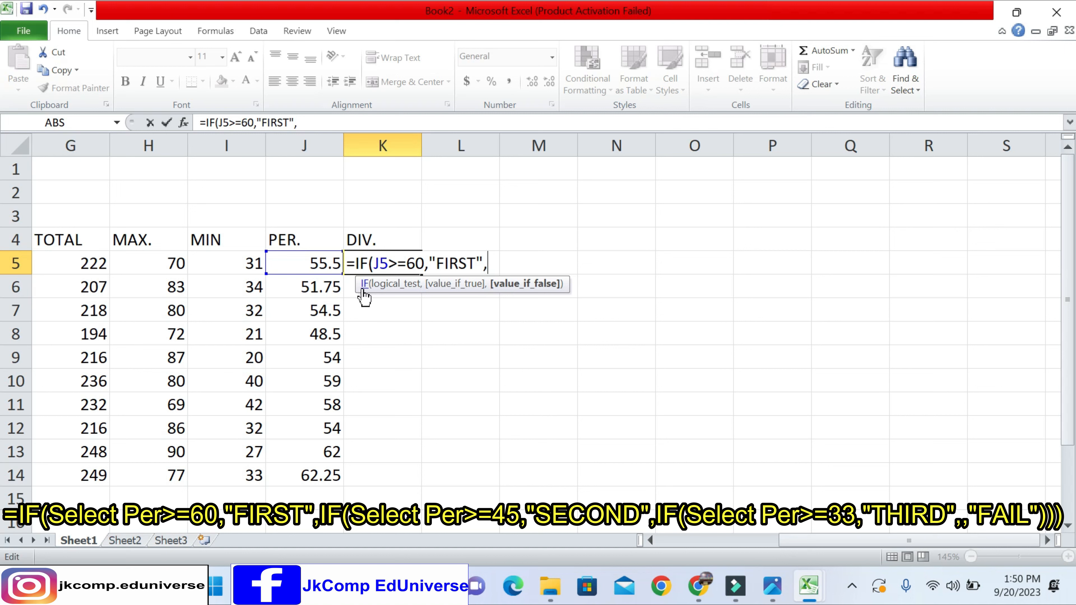
- Nest a second IF in the K5 formula with the logical test J5>=45 and continue to its value-if-true argument
text(IF)
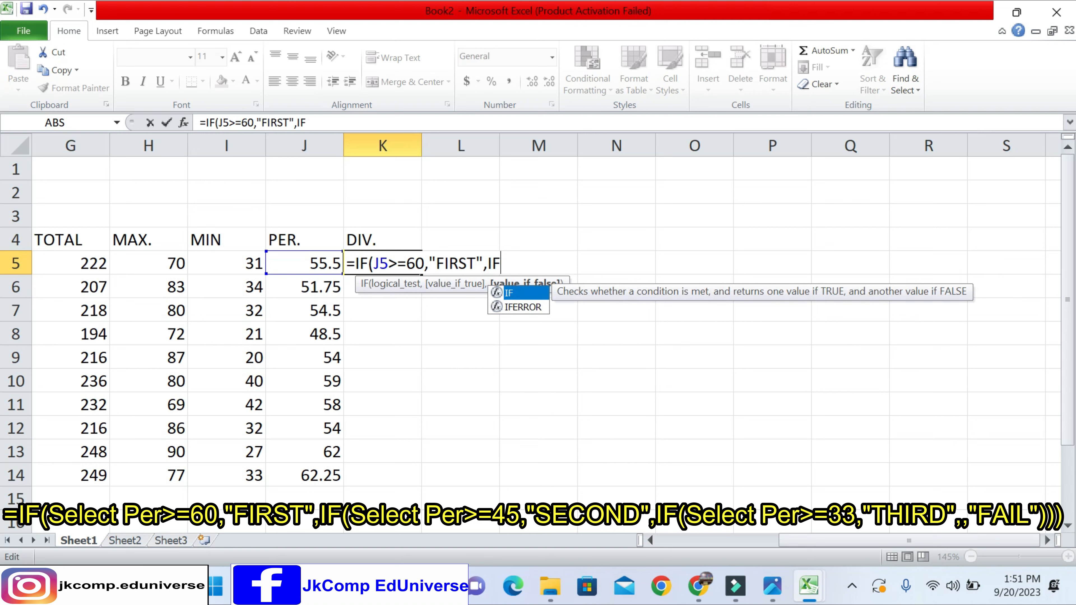
text(()
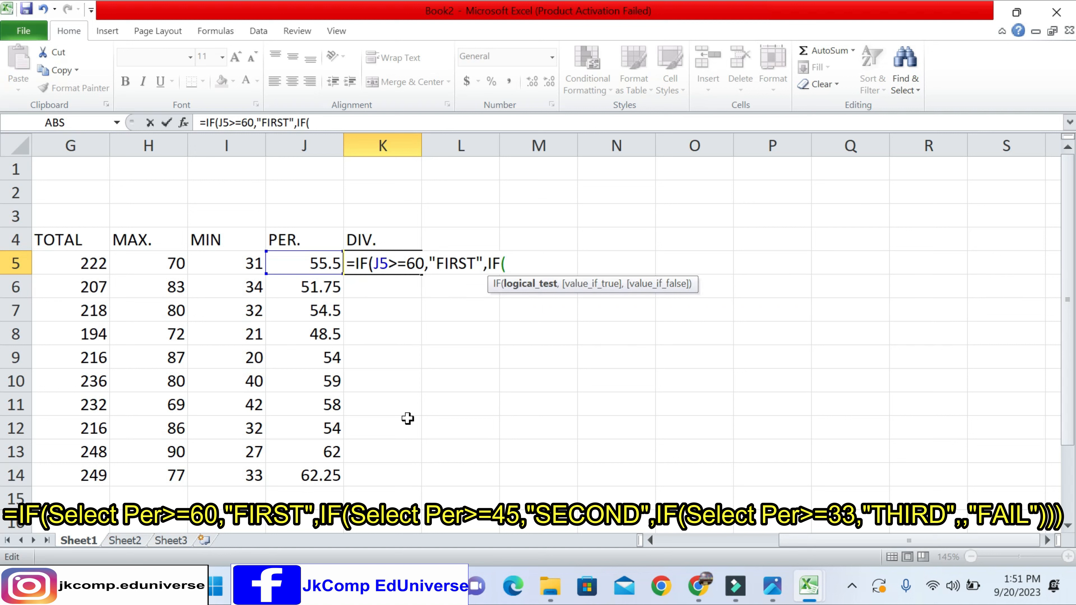
key(Left)
key(Right)
click(298, 262)
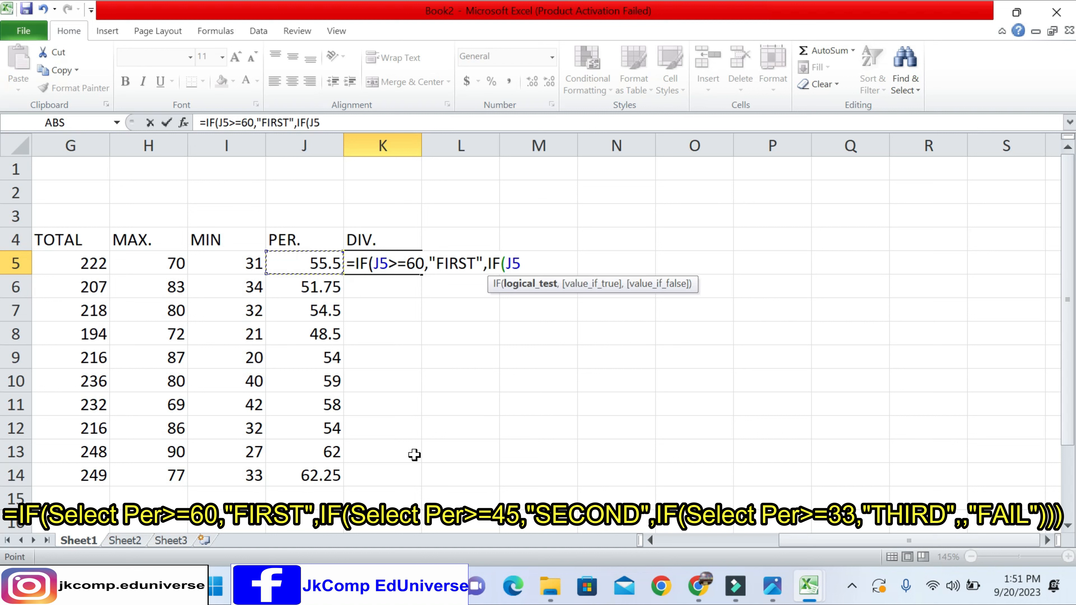
text(>)
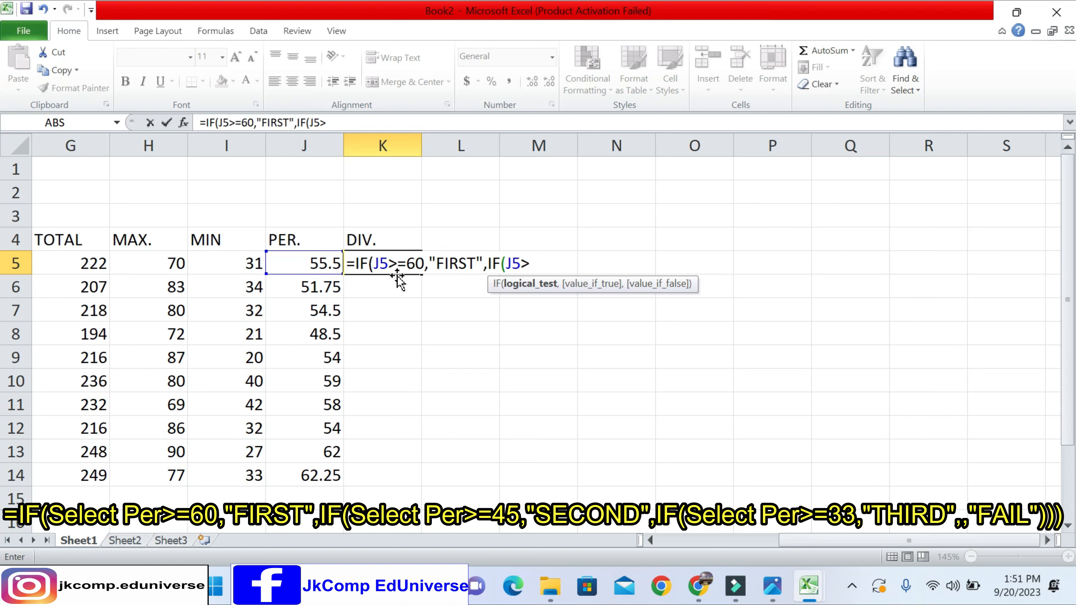
text(=)
text(45,)
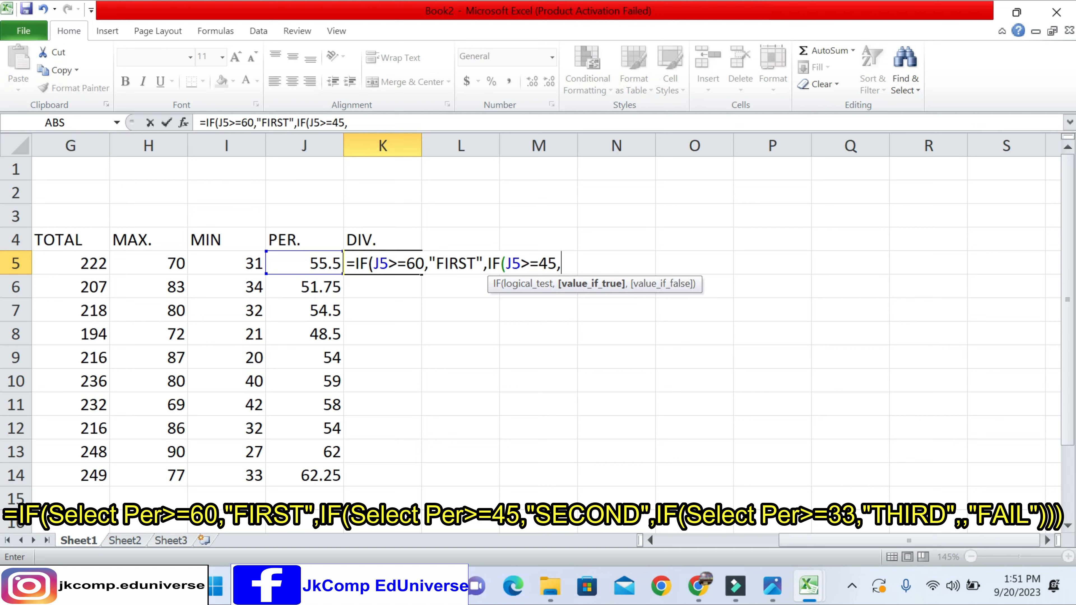
- Enter "SECOND" in double quotes as the second IF's value if true and continue to its value-if-false argument
text("SECOND")
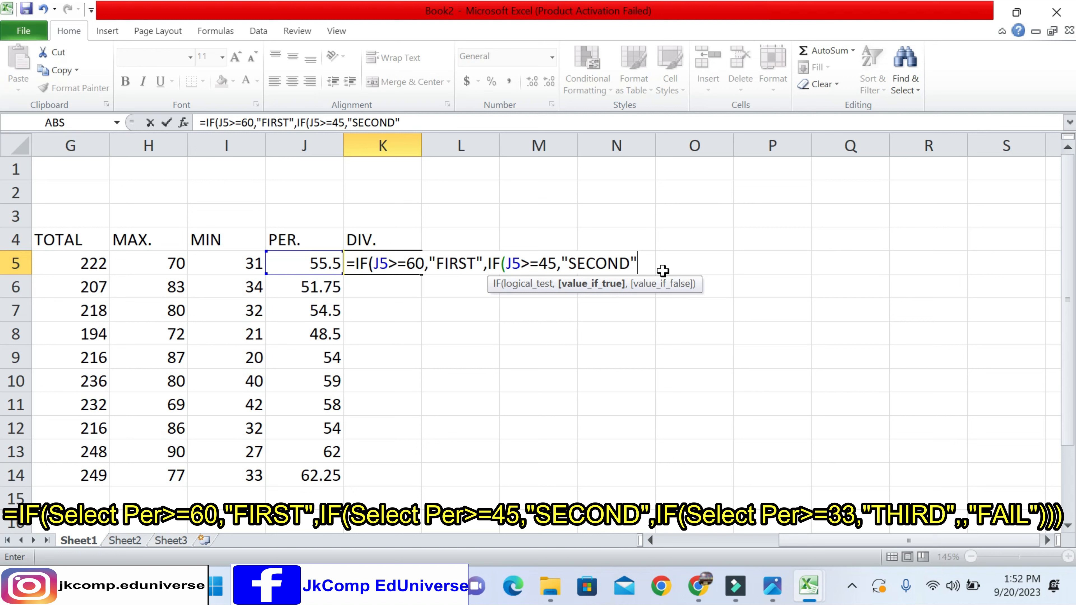
text(,)
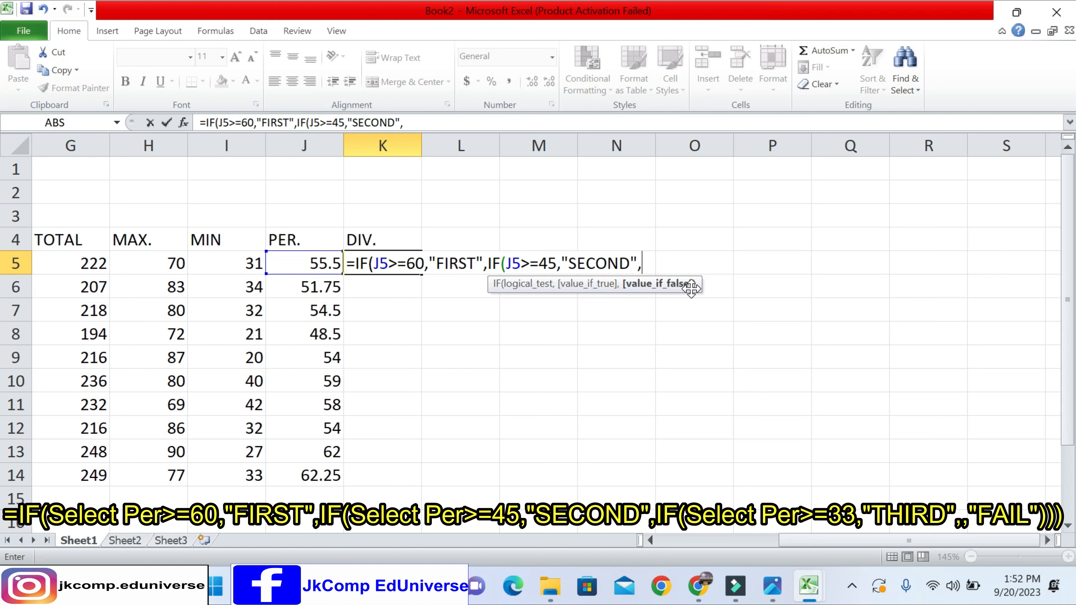
text(I)
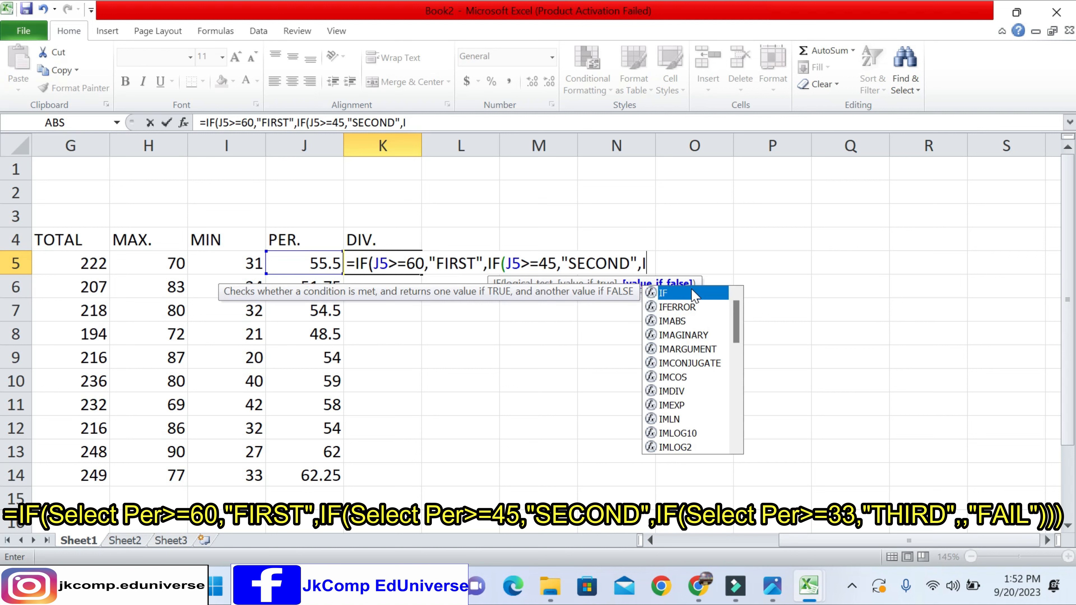
text(F)
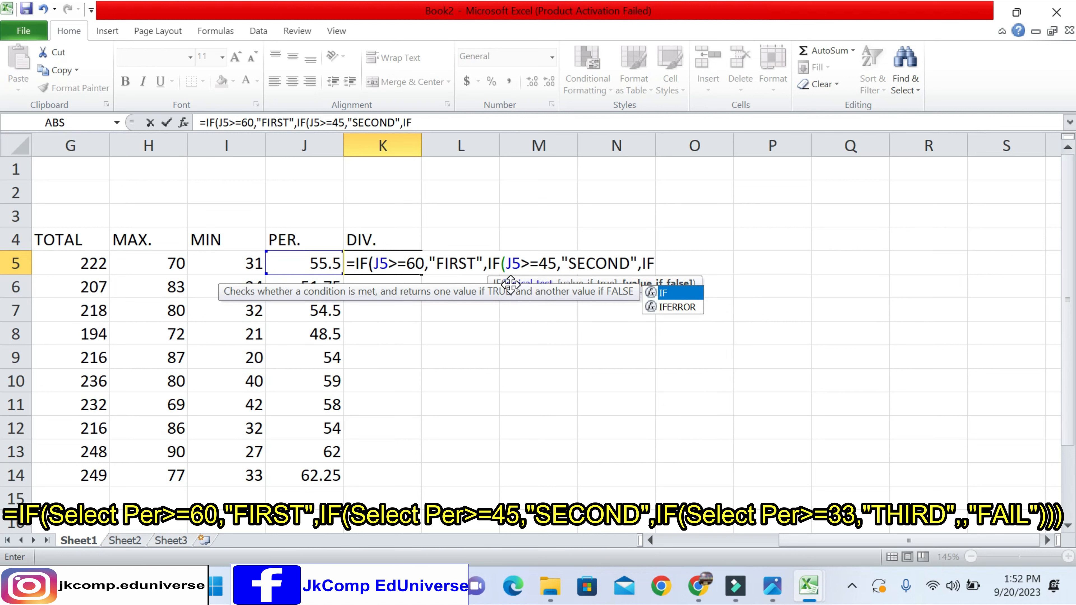
text(()
- Nest a third IF in the K5 formula with the logical test J5>=33
key(Left)
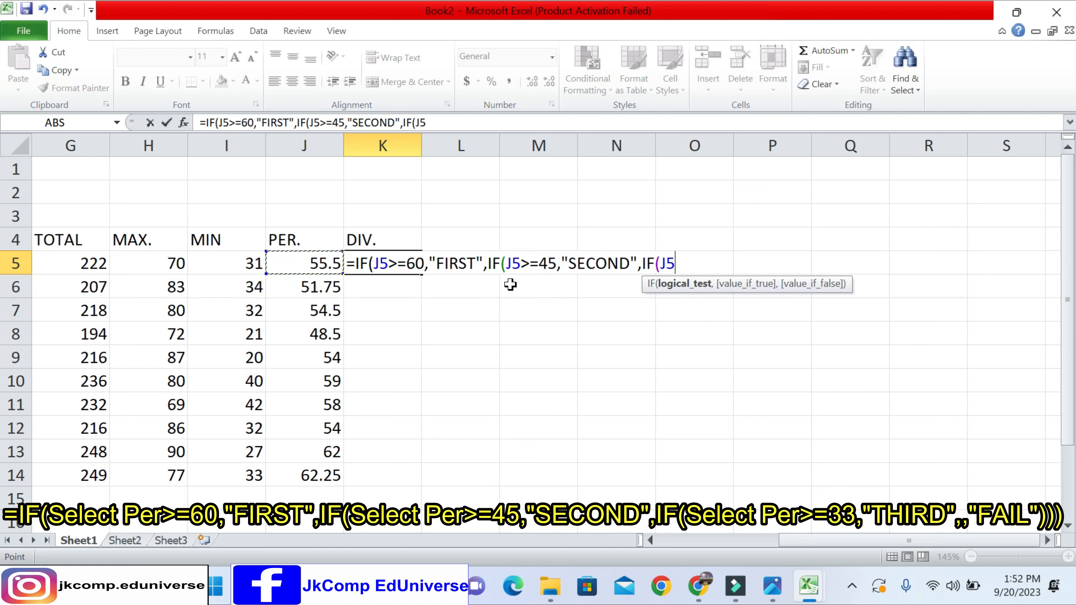
text(>=33)
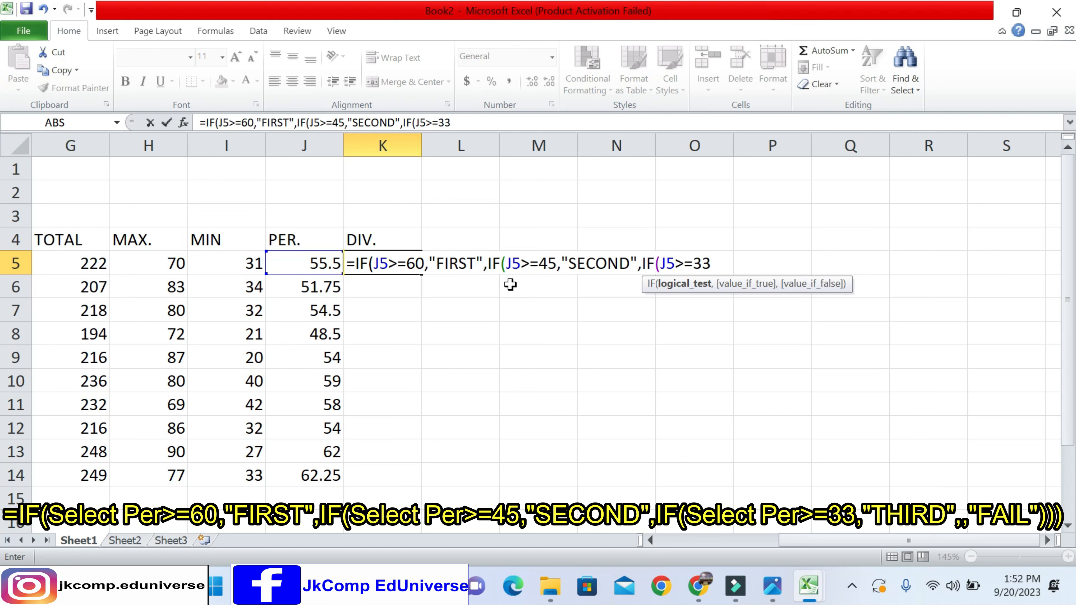
text(,)
text("THIR)
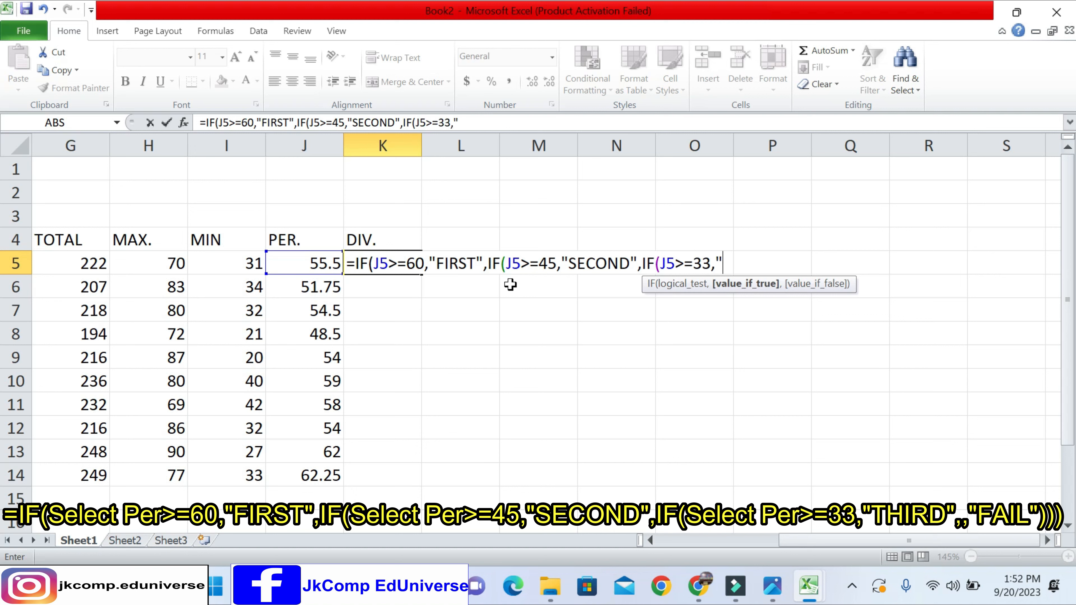
text(D")
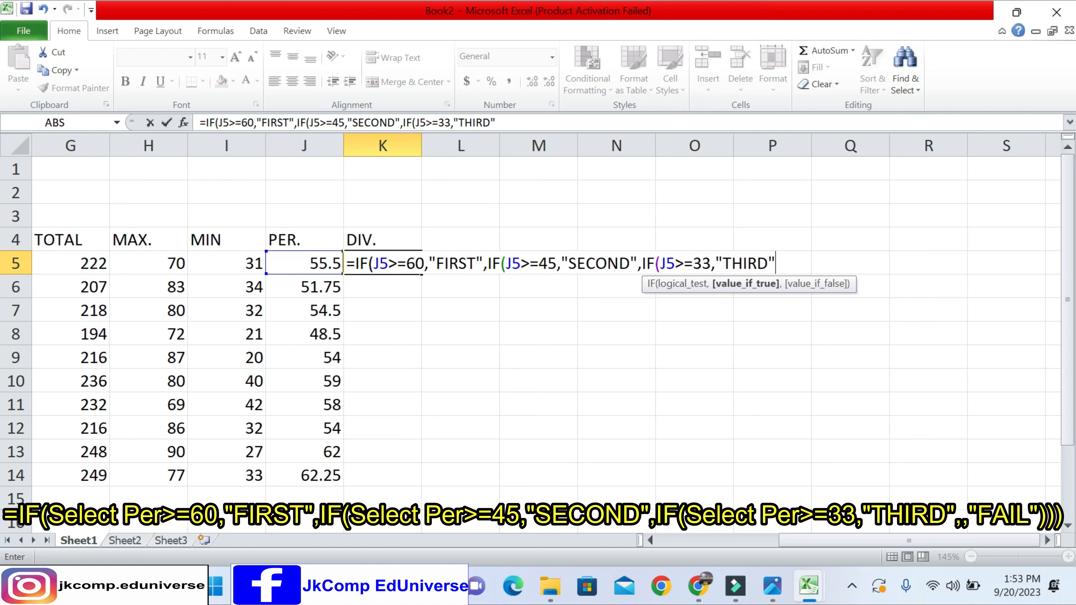
- Enter "THIRD" in double quotes as the third IF's value if true and continue to its value-if-false argument
text(,)
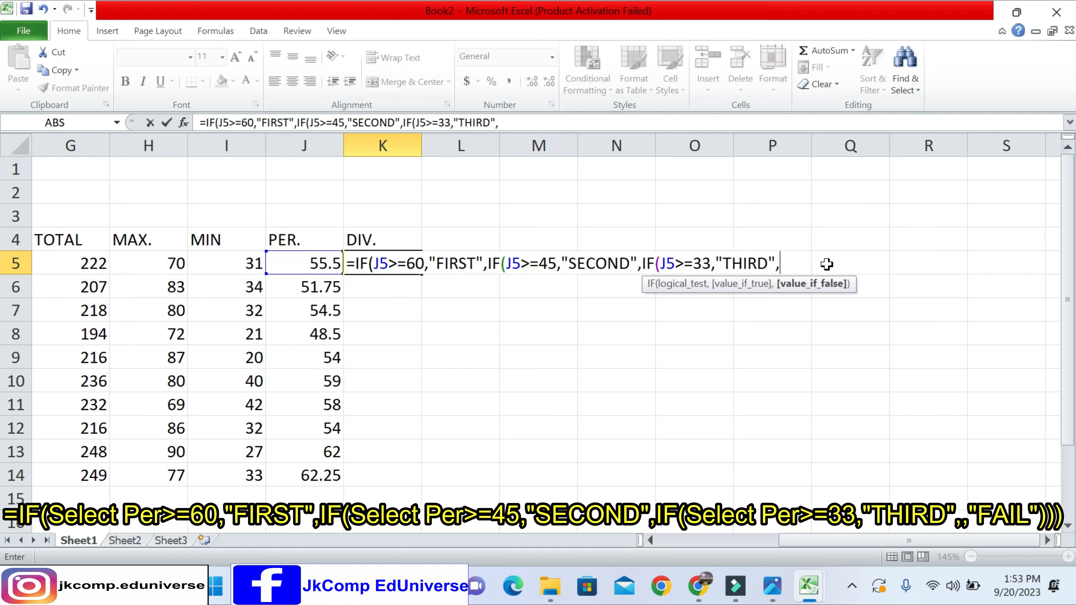
text("FAIL")
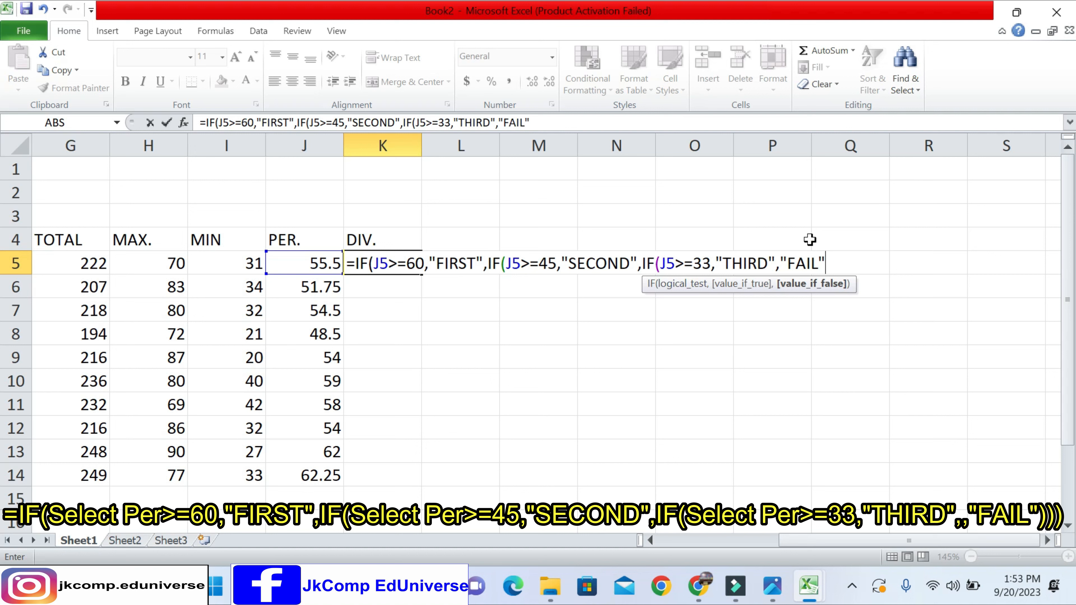
- Enter "FAIL" as the final value if false, close all three IF functions and commit the K5 formula
text())))
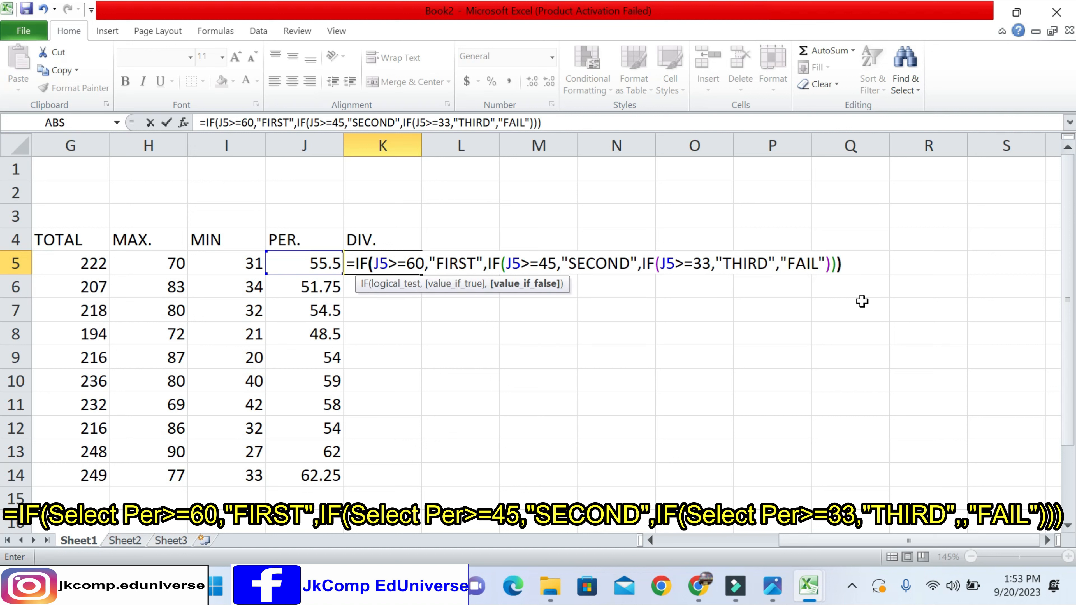
key(Return)
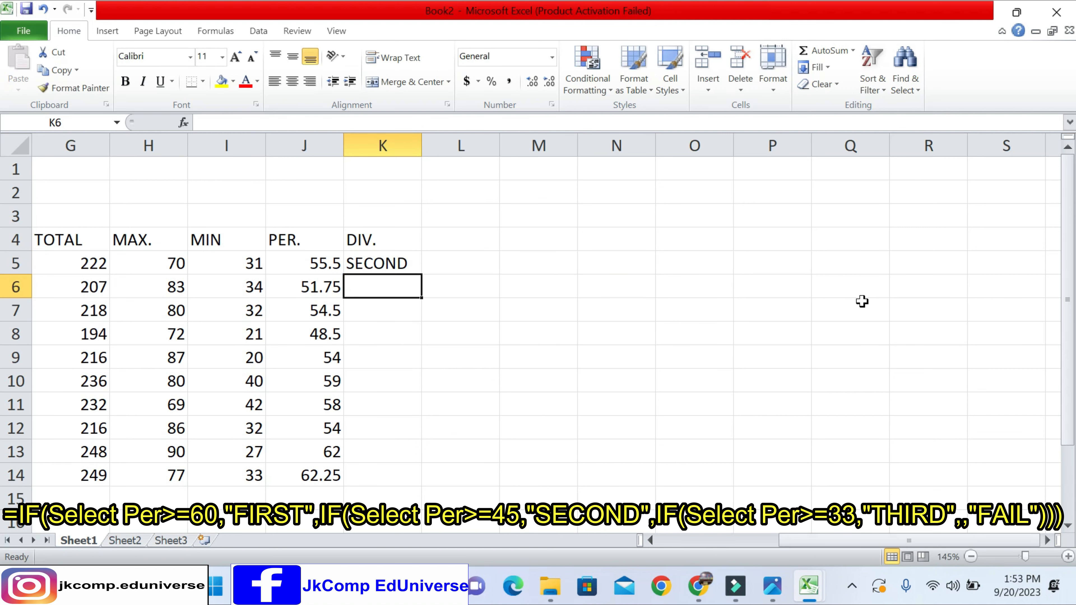
- Fill the division formula from K5 down through K14 for all the students
key(Up)
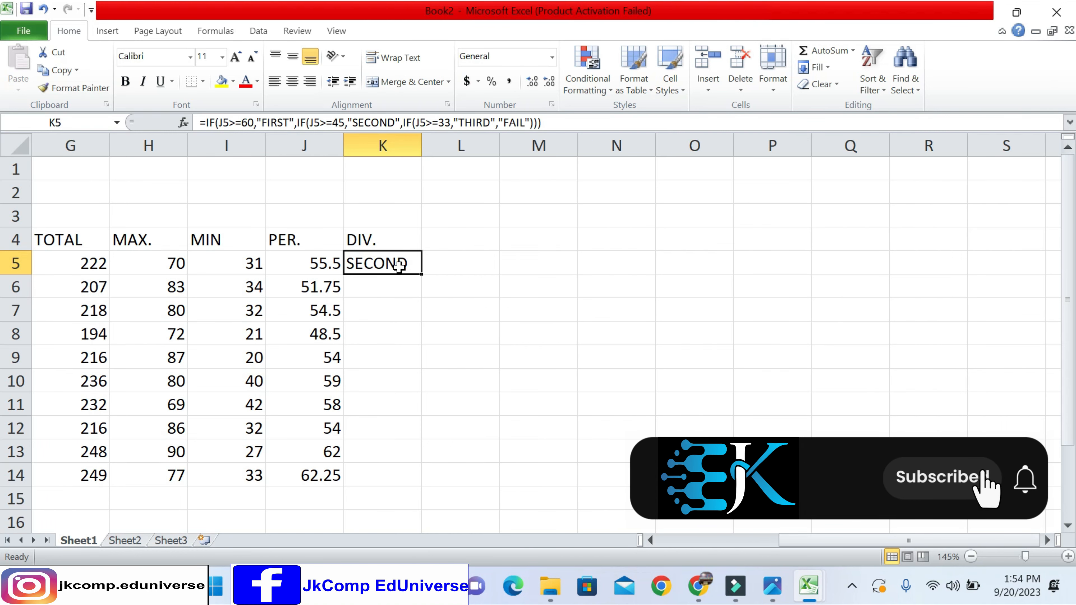
drag(424, 275, 413, 486)
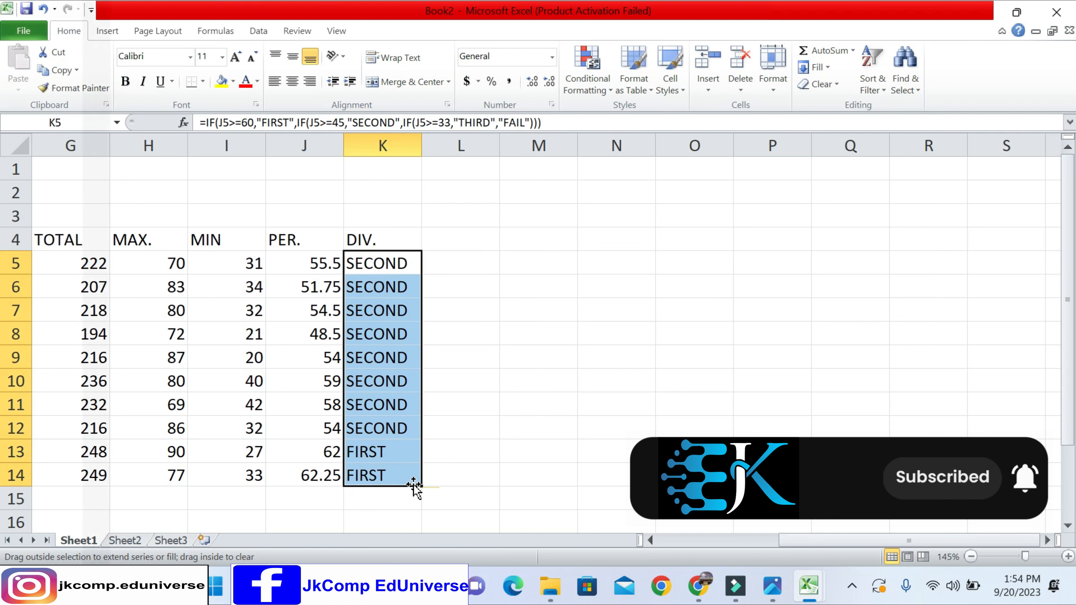
- Check the divisions in K5:K14 against the percentages in column J for all students
click(383, 358)
click(382, 265)
drag(382, 266, 365, 485)
click(367, 452)
click(367, 476)
click(331, 452)
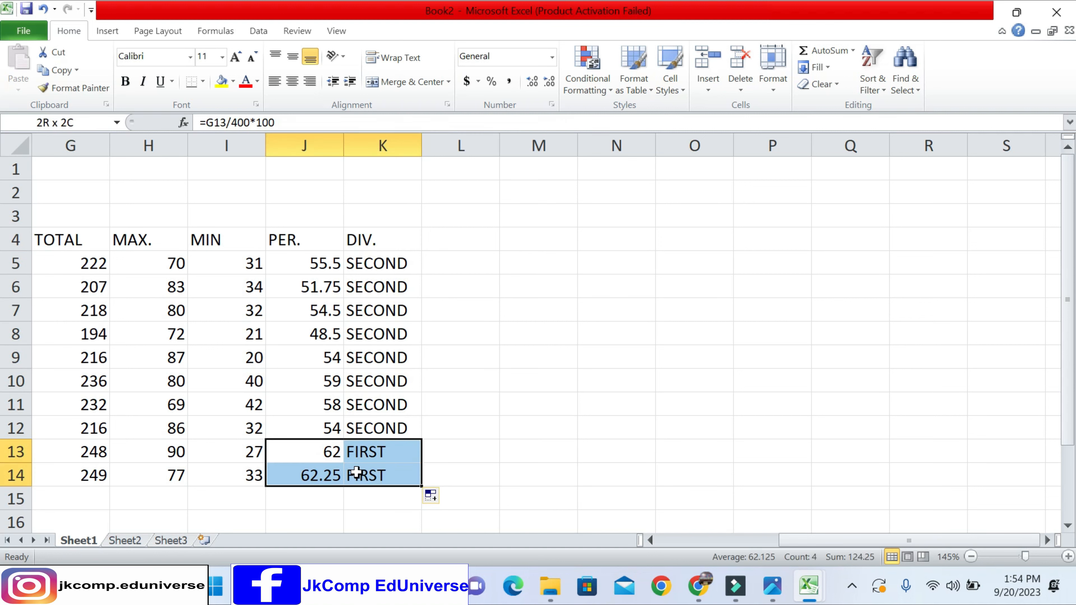
click(336, 354)
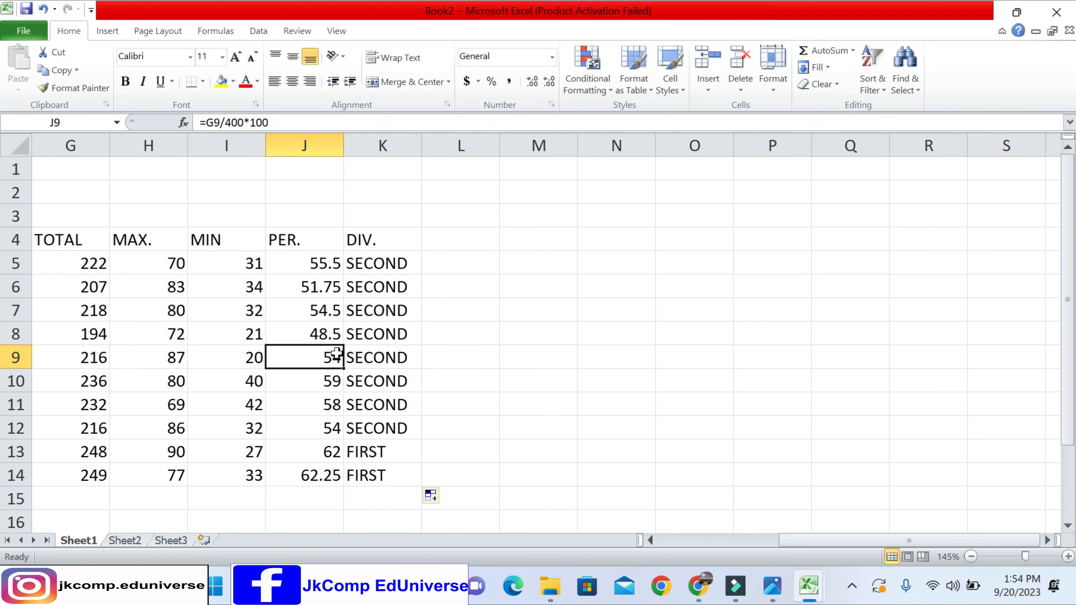
key(Left)
key(Left)
key(Left)
key(Left)
key(Left)
key(Left)
key(Left)
key(Left)
key(Left)
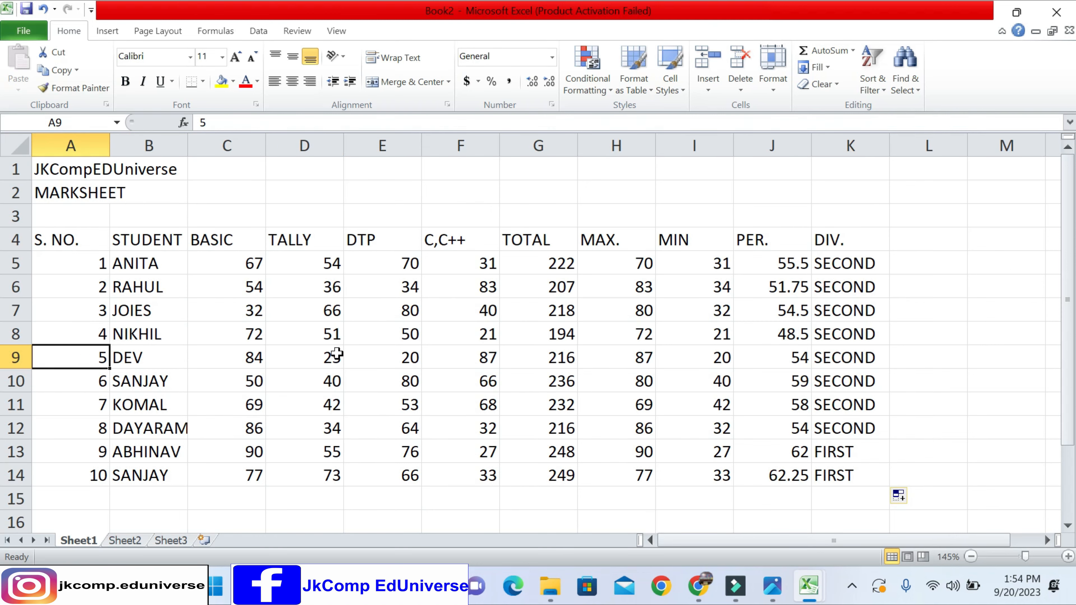
drag(762, 265, 854, 475)
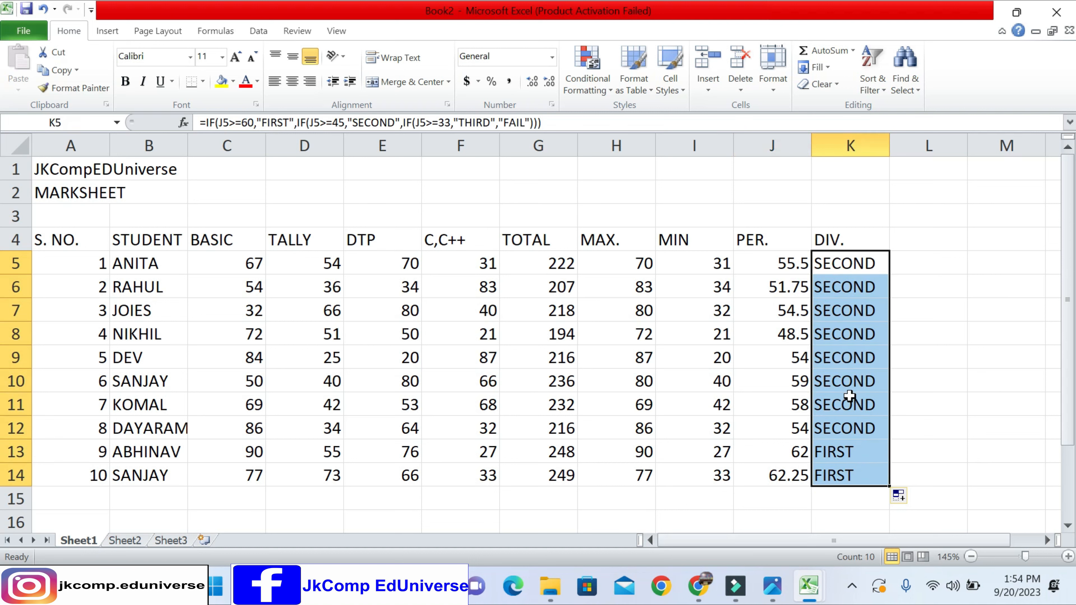
- Clear the filled divisions in K6:K14, keeping only the formula in K5
click(848, 321)
drag(845, 288, 847, 474)
key(Delete)
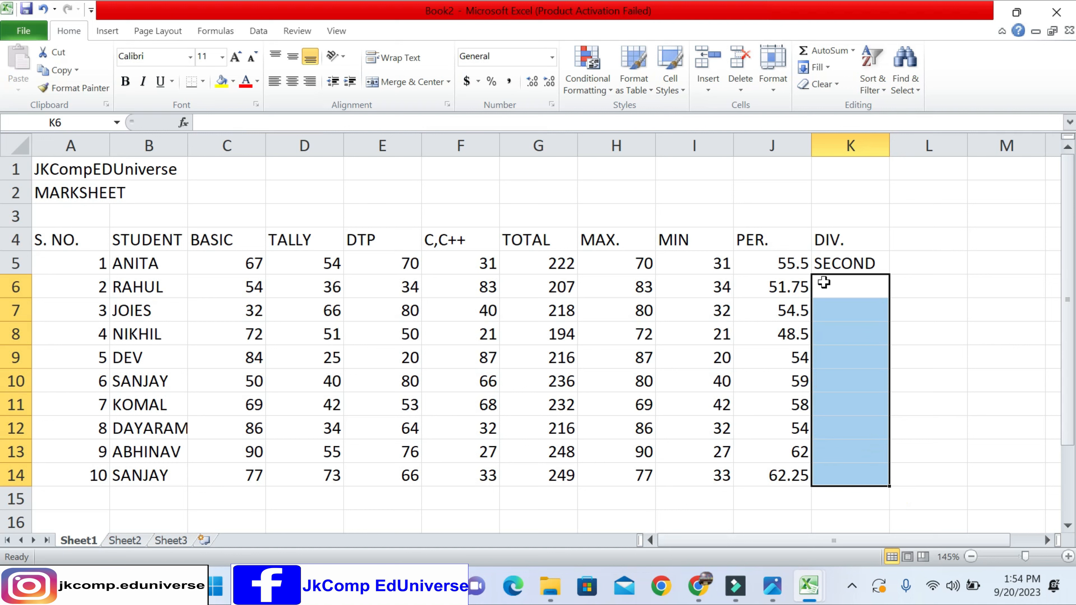
- Enter SECOND as plain text in cell K6 for the second student's division
click(830, 264)
click(834, 288)
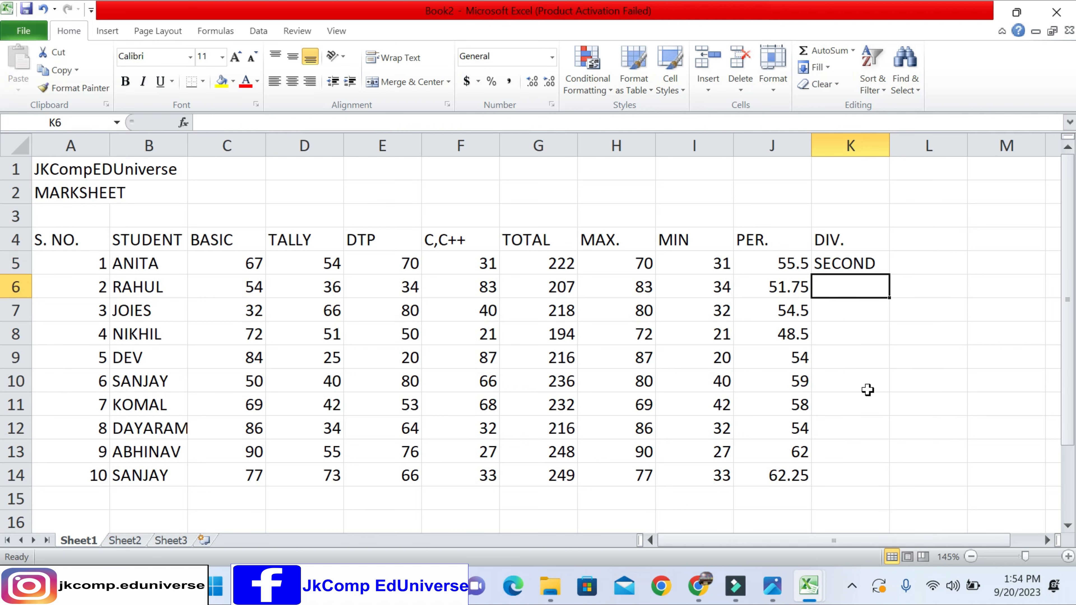
text(SECOND)
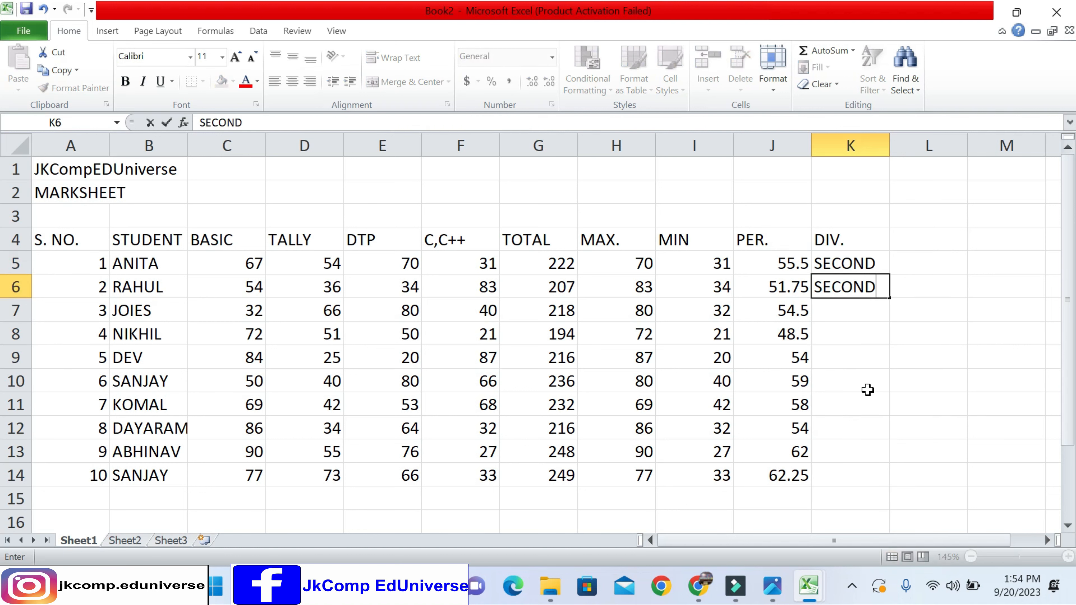
key(Return)
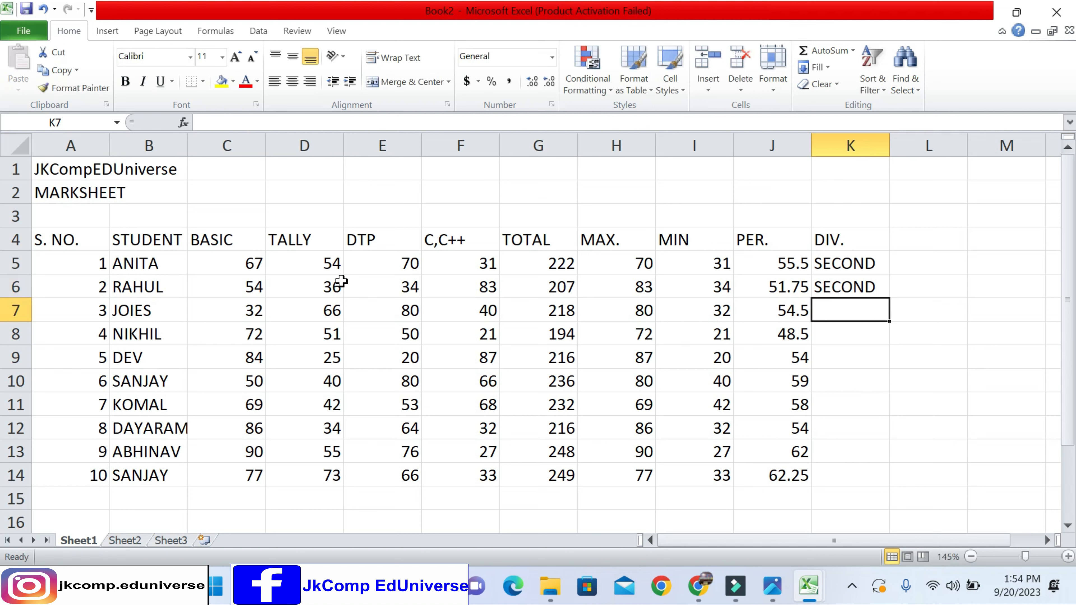
- Examine how the first student's division, percentage and total in row 5 depend on the subject marks in C5:F5
click(249, 267)
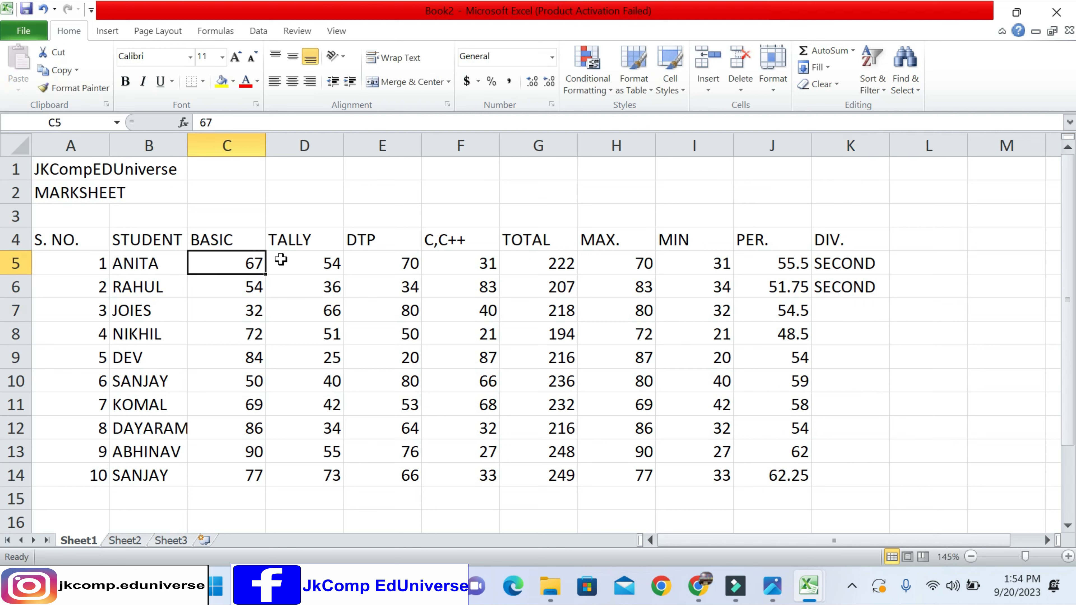
click(860, 265)
click(785, 263)
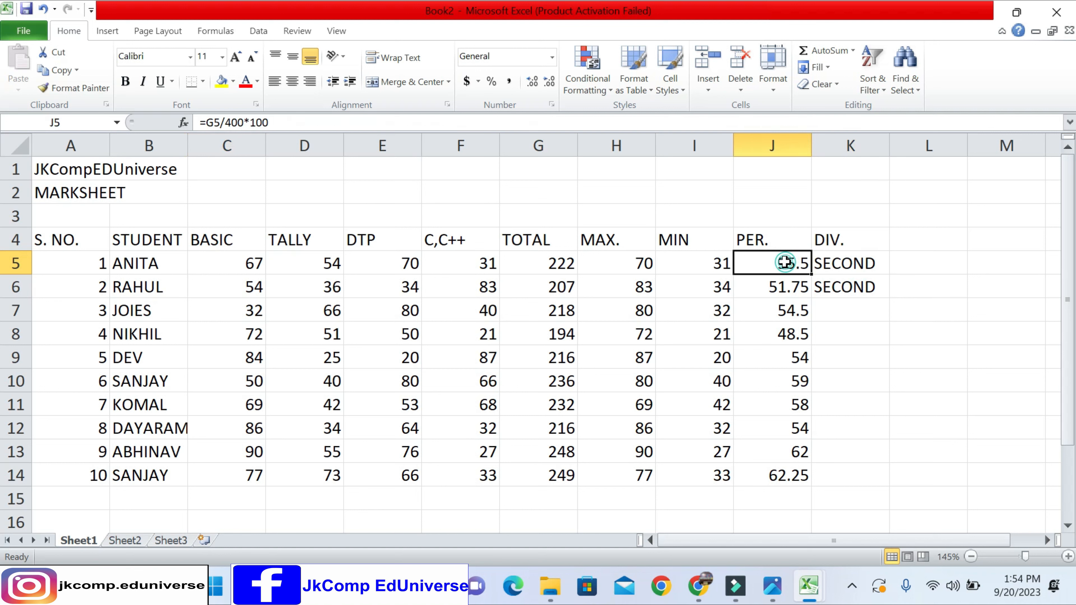
click(845, 264)
click(784, 263)
click(562, 260)
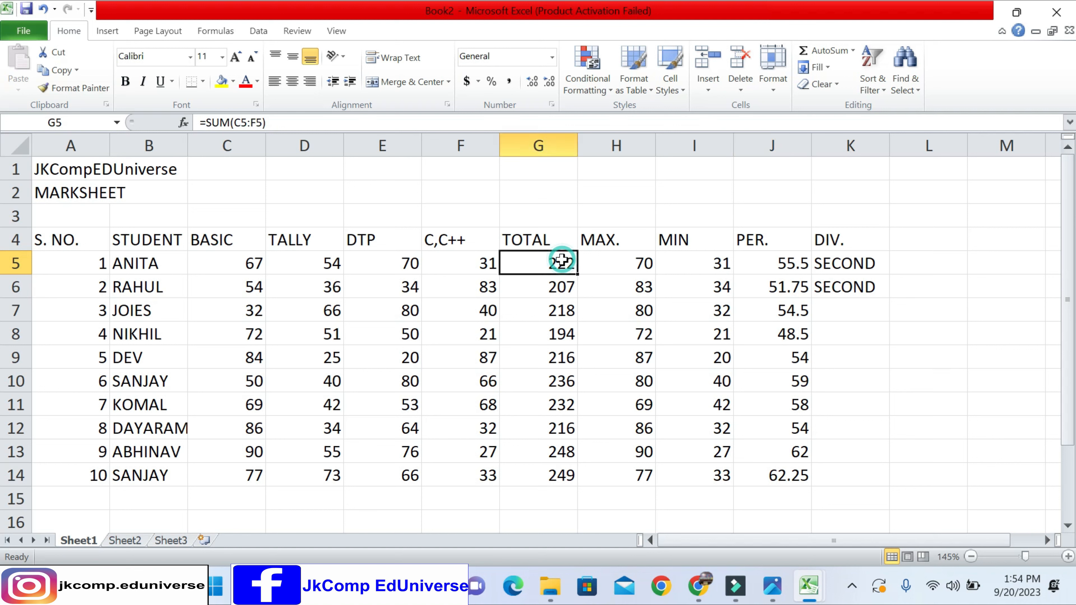
click(475, 265)
drag(475, 266, 233, 270)
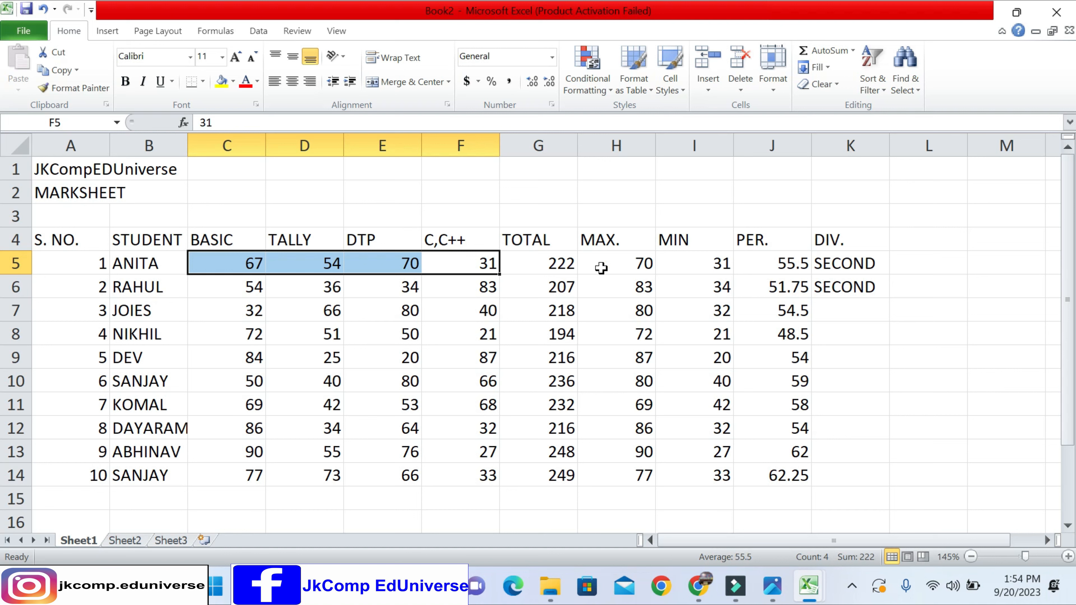
- Change the first student's C,C++ mark in cell F5 to 90
click(456, 262)
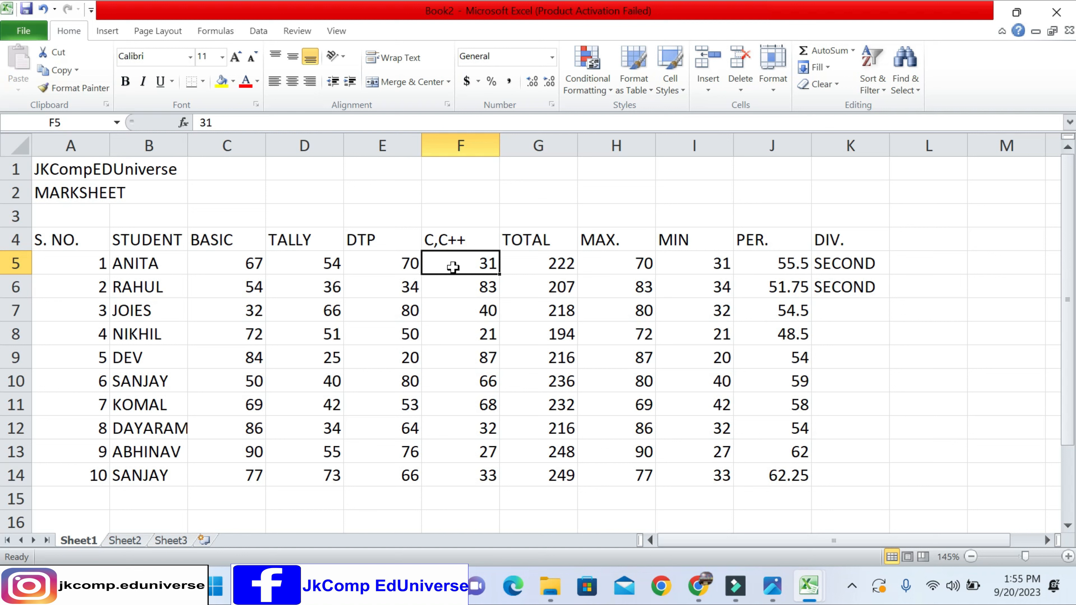
text(90)
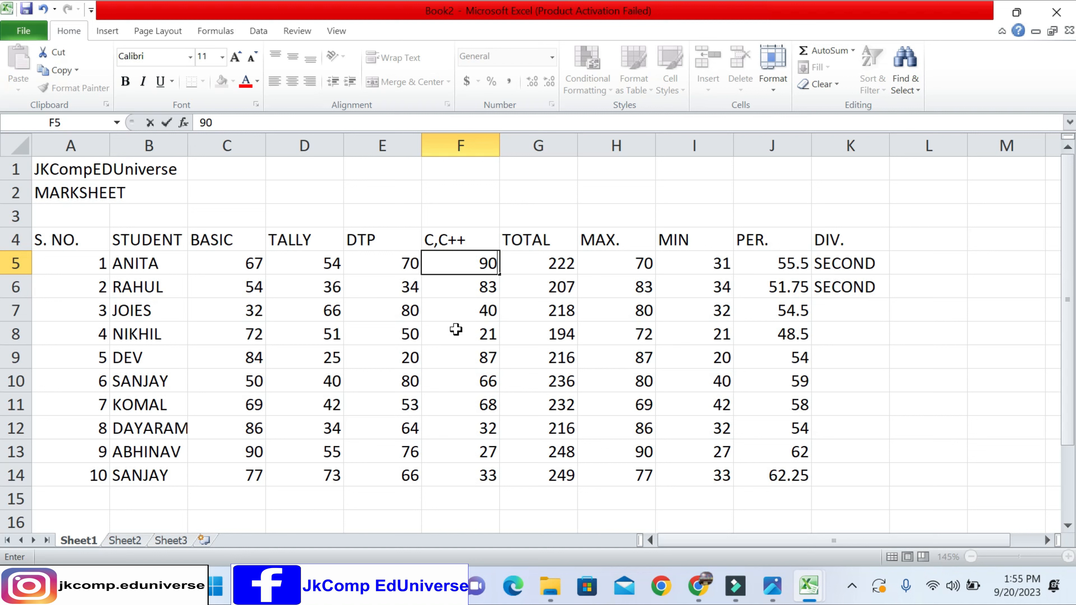
key(Return)
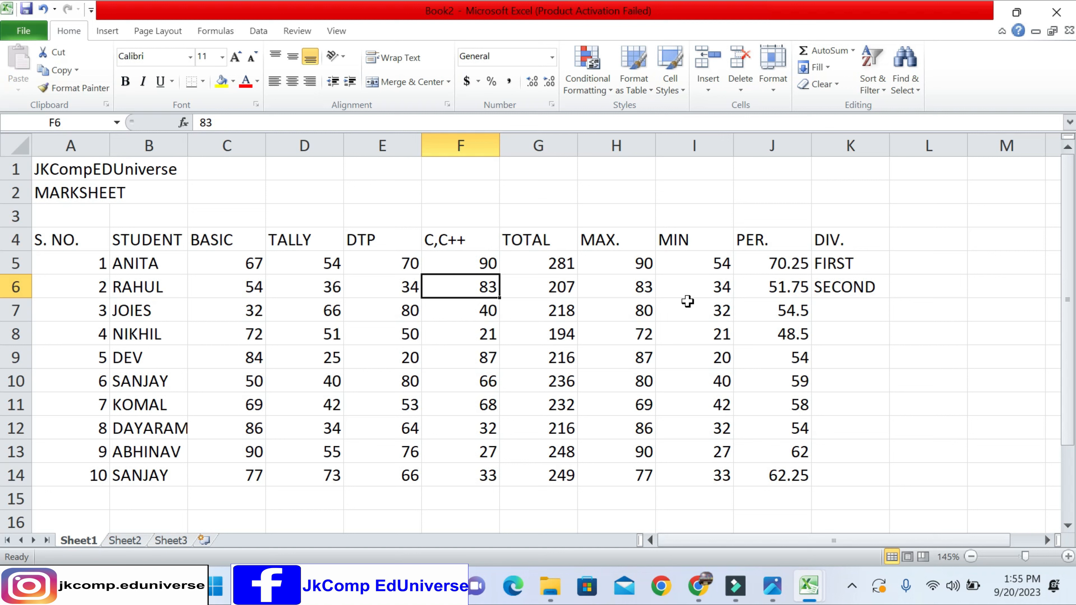
- Change the second student's DTP mark in cell E6 to 99
click(826, 292)
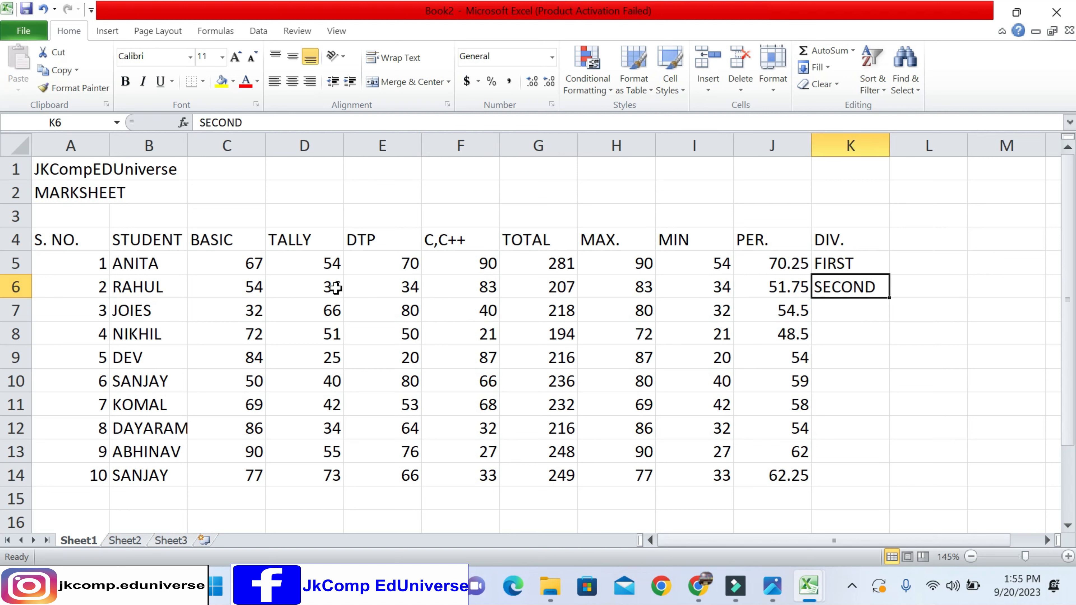
click(389, 289)
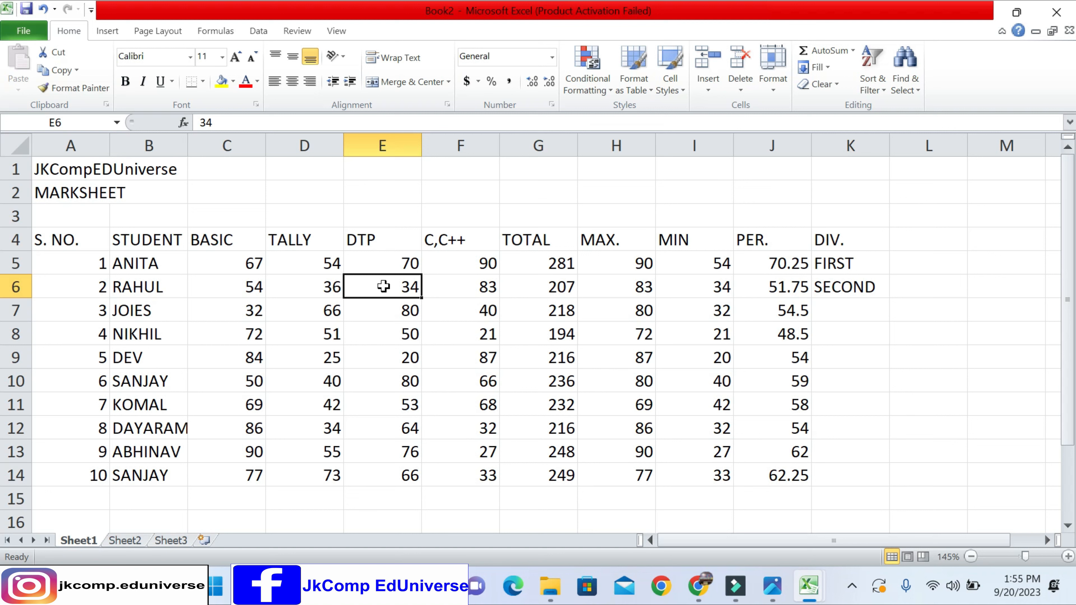
text(99)
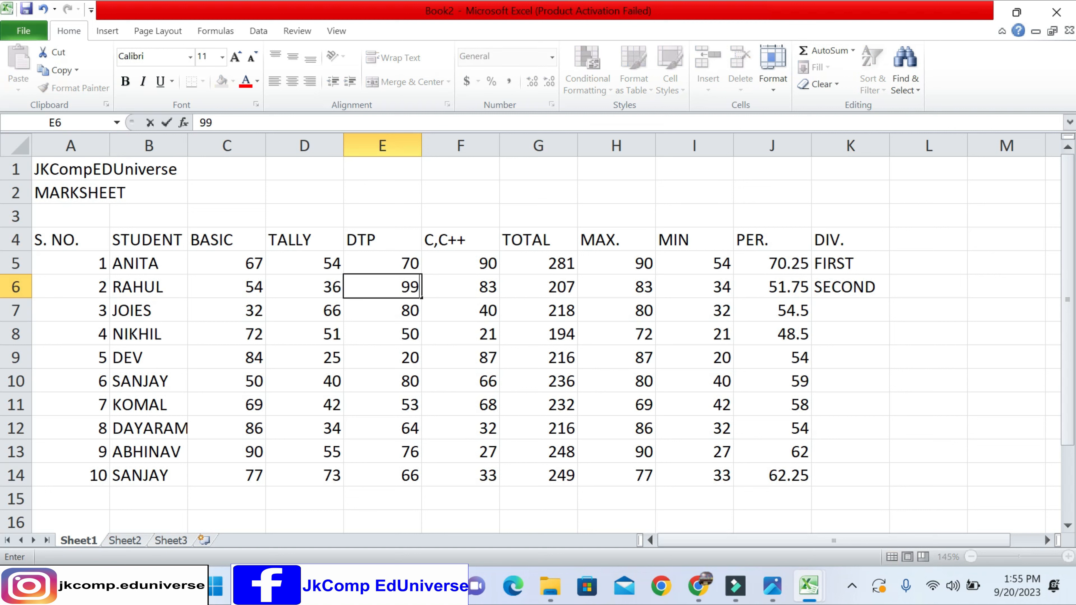
key(Return)
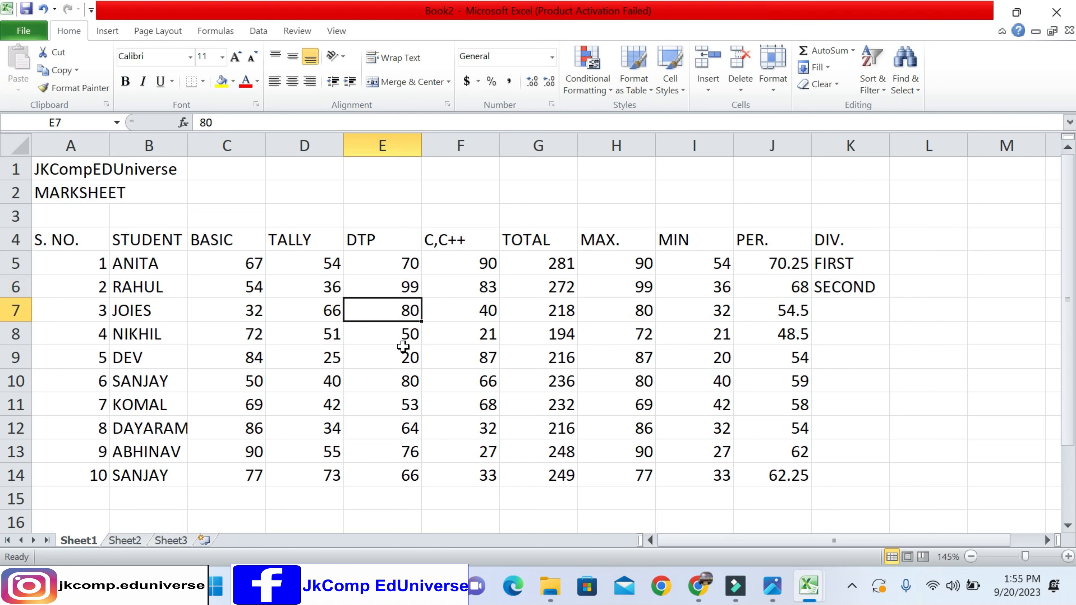
- Examine whether the second student's total, percentage and typed division in row 6 respond to the changed mark
click(526, 288)
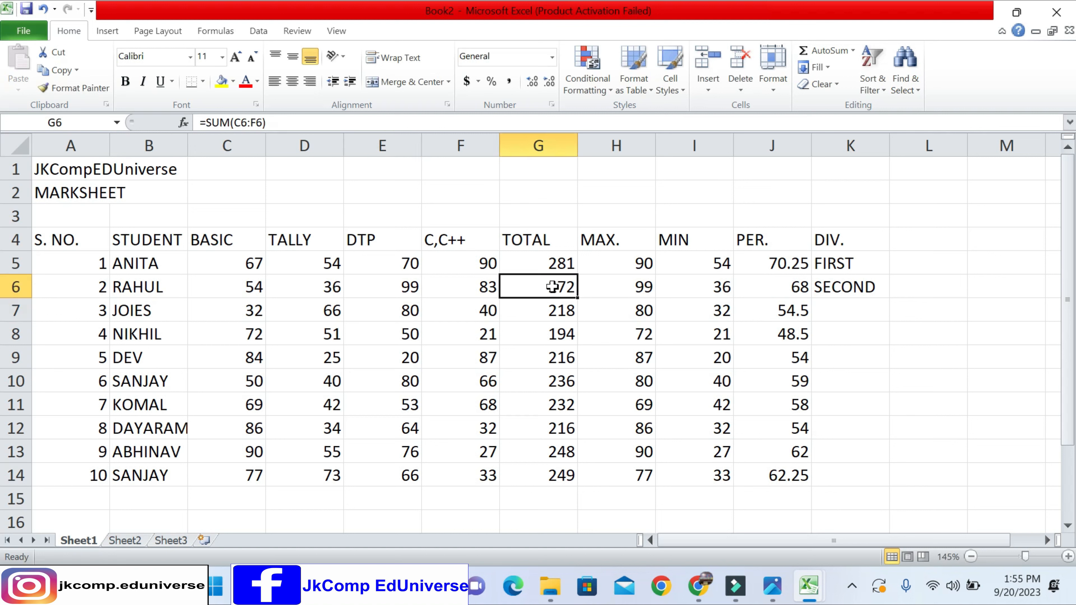
click(759, 289)
click(825, 285)
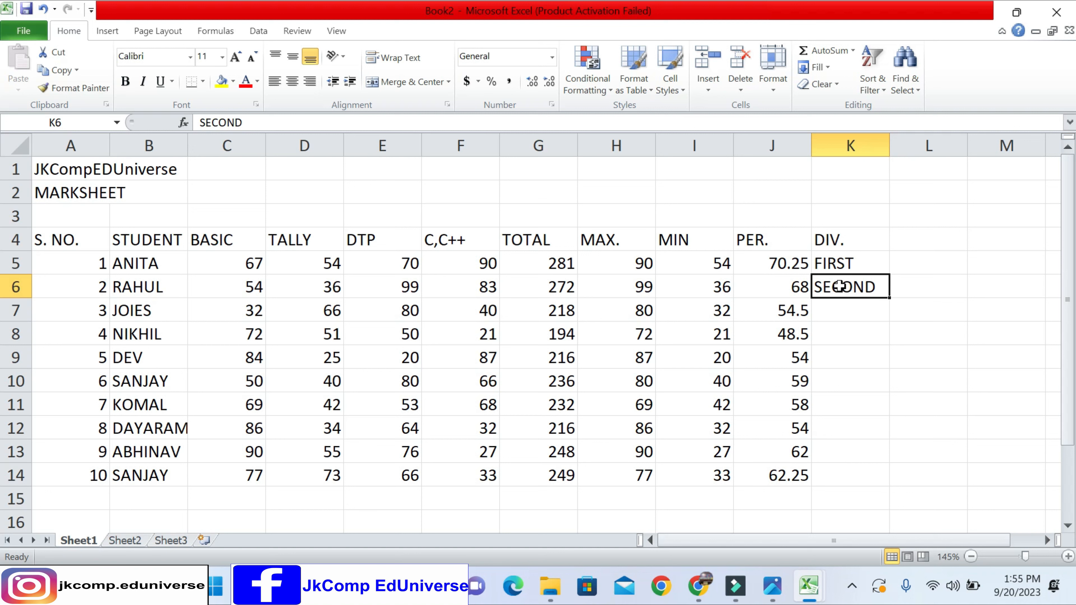
click(783, 285)
drag(834, 285, 800, 286)
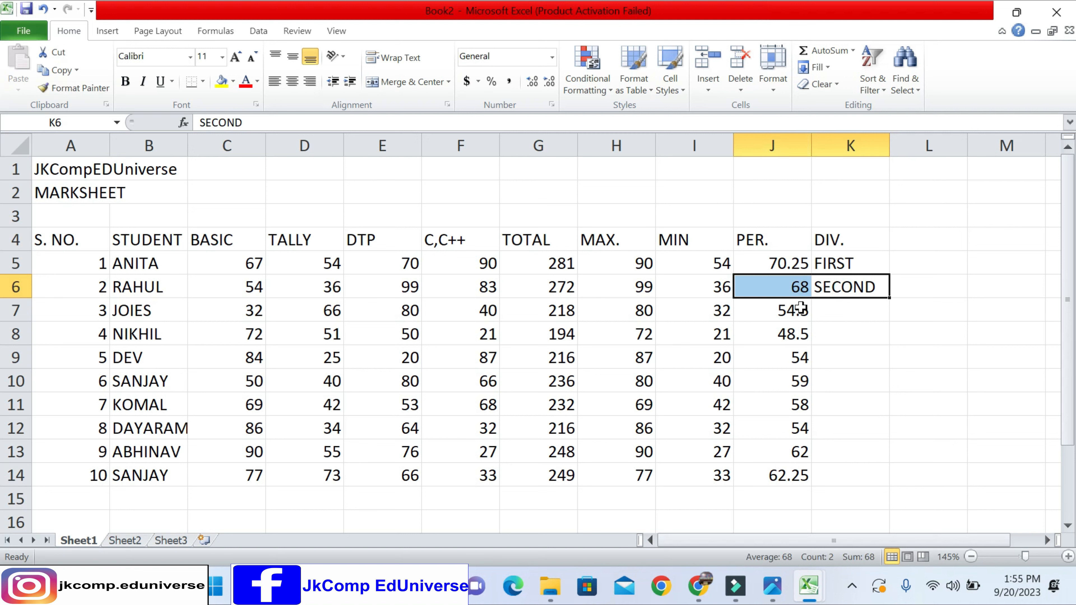
drag(267, 290, 456, 284)
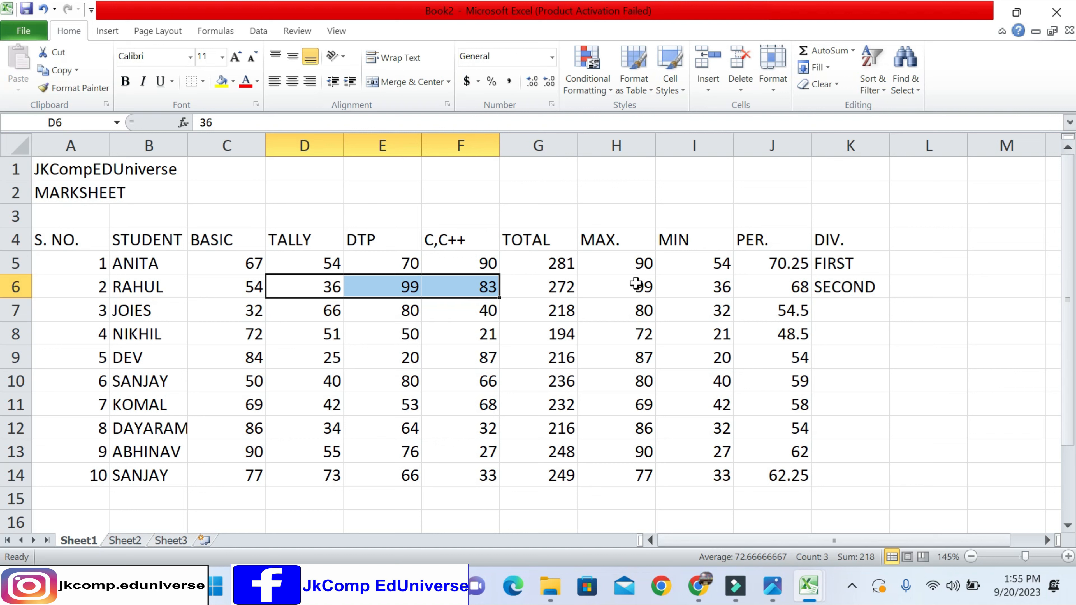
drag(644, 265, 824, 264)
- Clear the typed division in K6 and fill the division formula from K5 down to K14
click(846, 288)
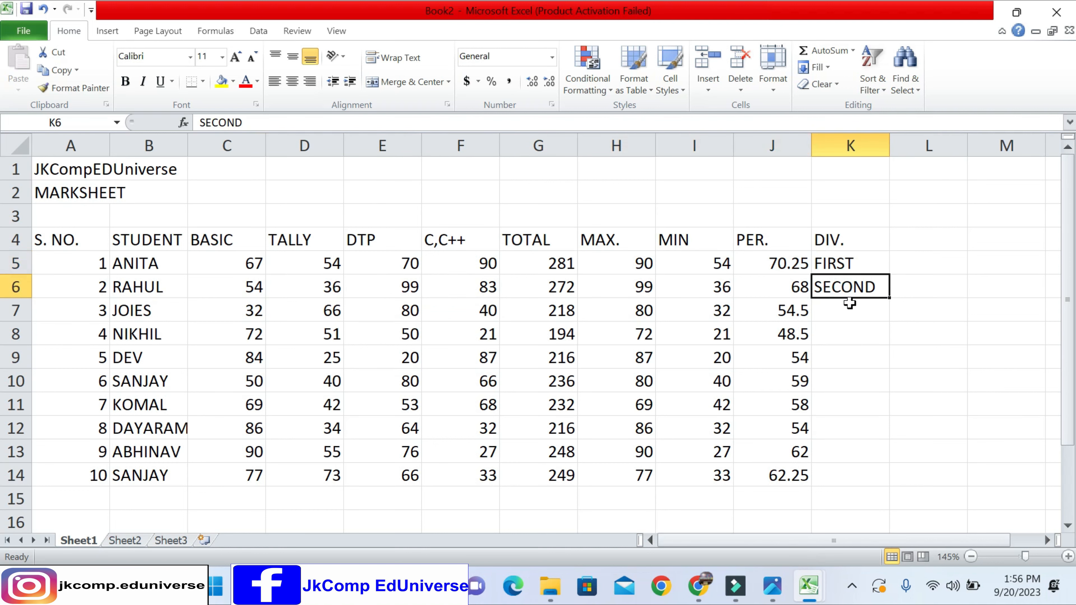
key(Delete)
click(864, 266)
drag(890, 275, 889, 486)
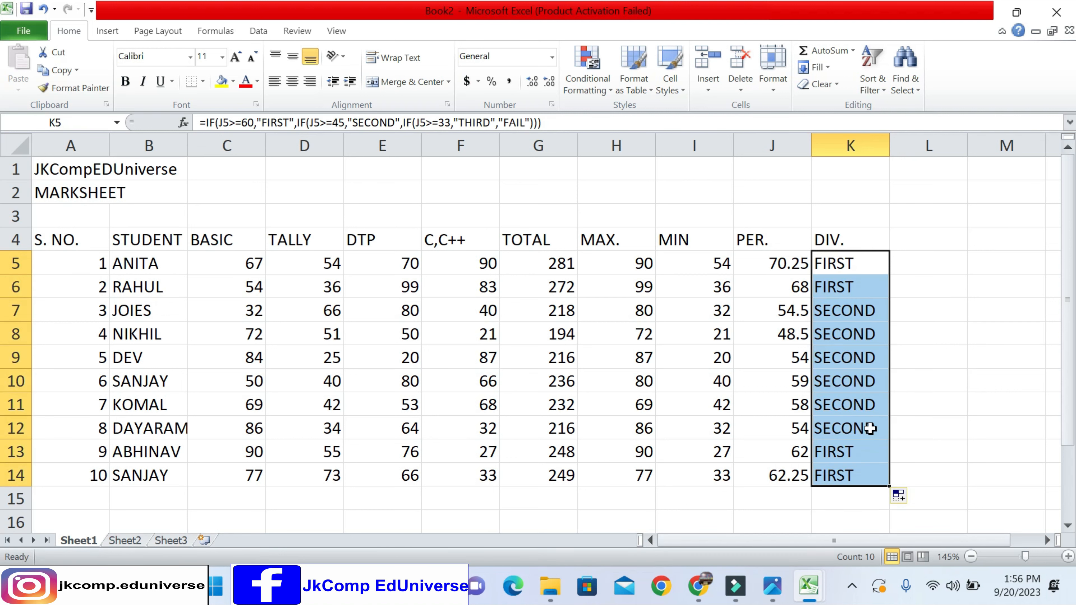
- Change the fifth student's BASIC mark in cell C9 to 30
click(850, 379)
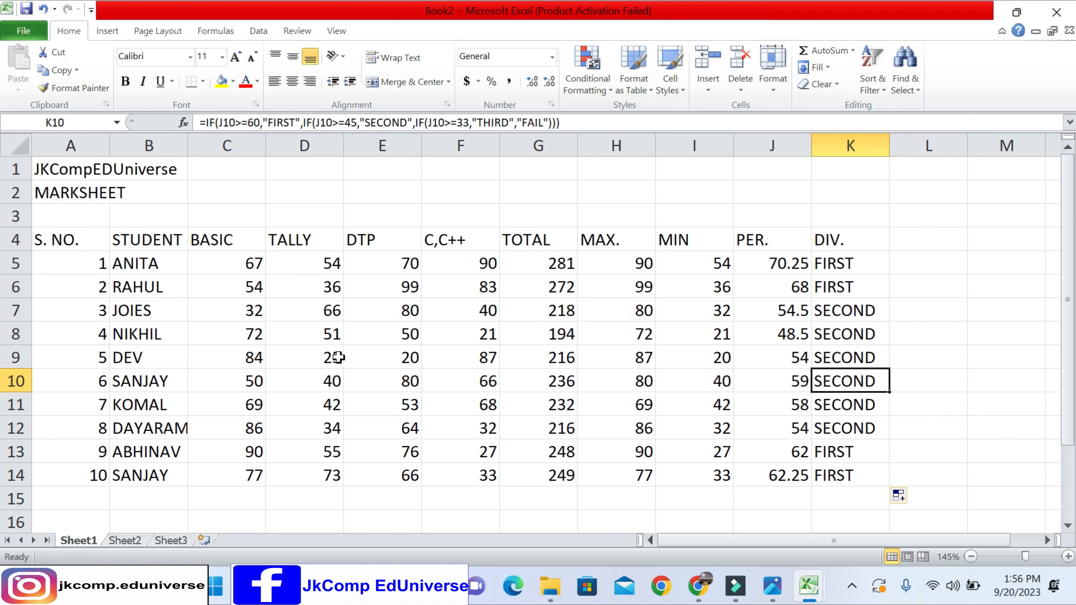
click(260, 365)
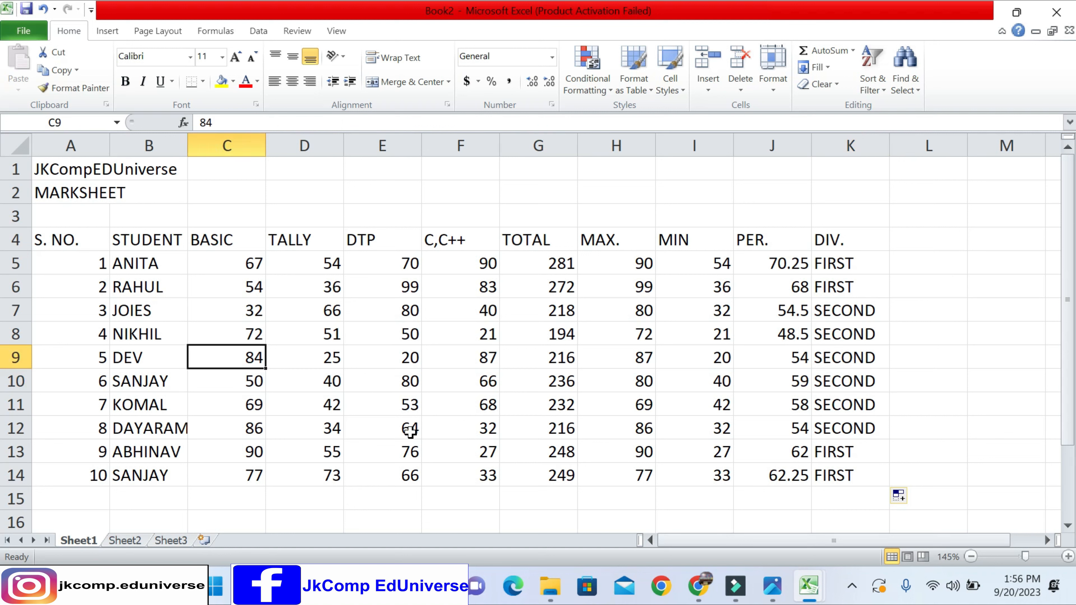
text(30)
key(Return)
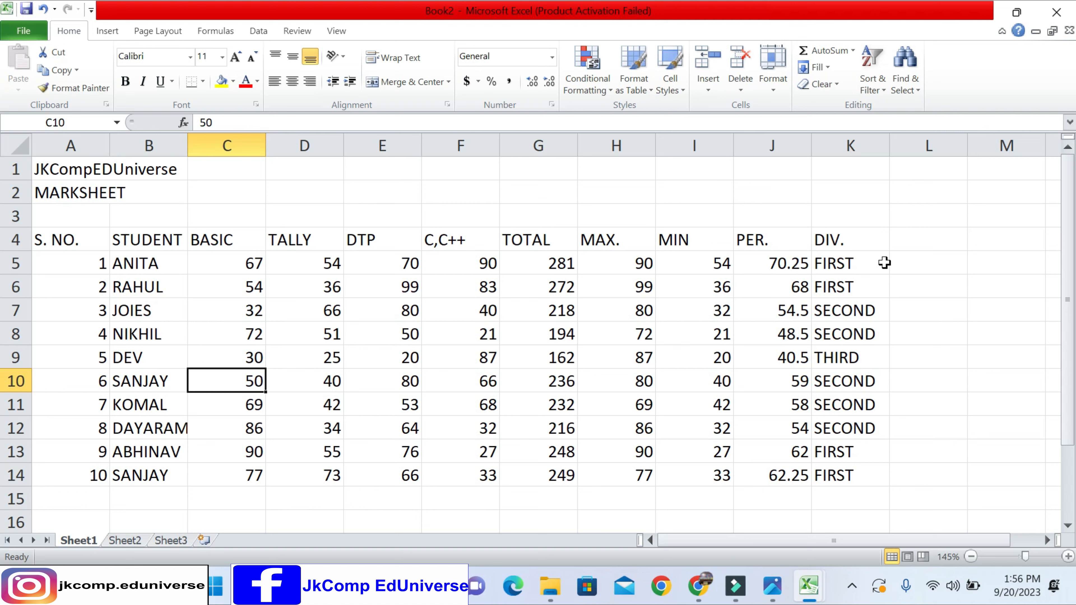
click(71, 240)
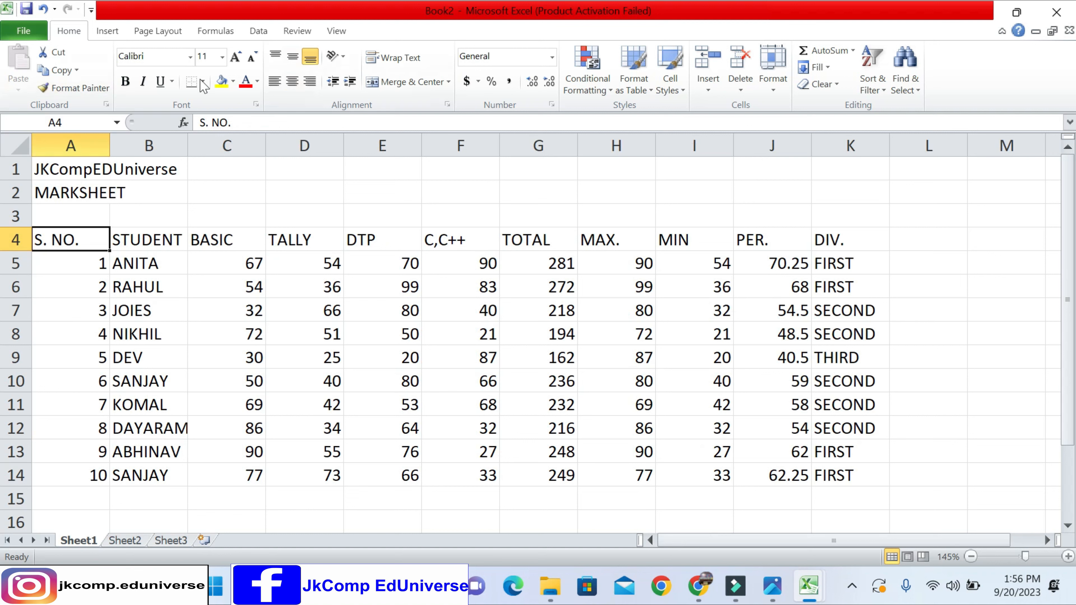
click(273, 276)
click(242, 237)
drag(265, 245, 643, 408)
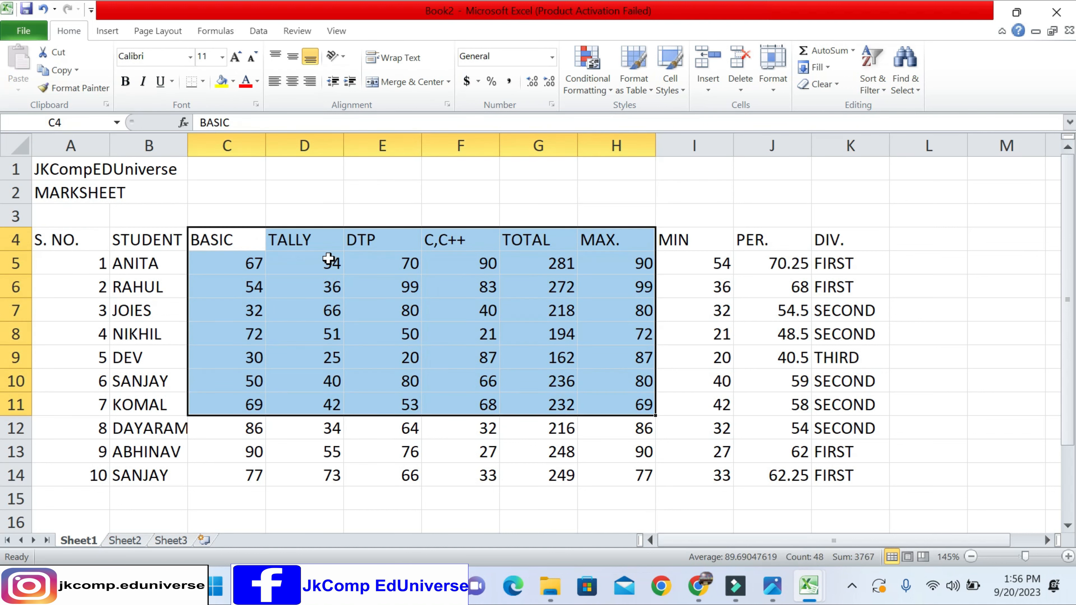
click(329, 259)
click(145, 239)
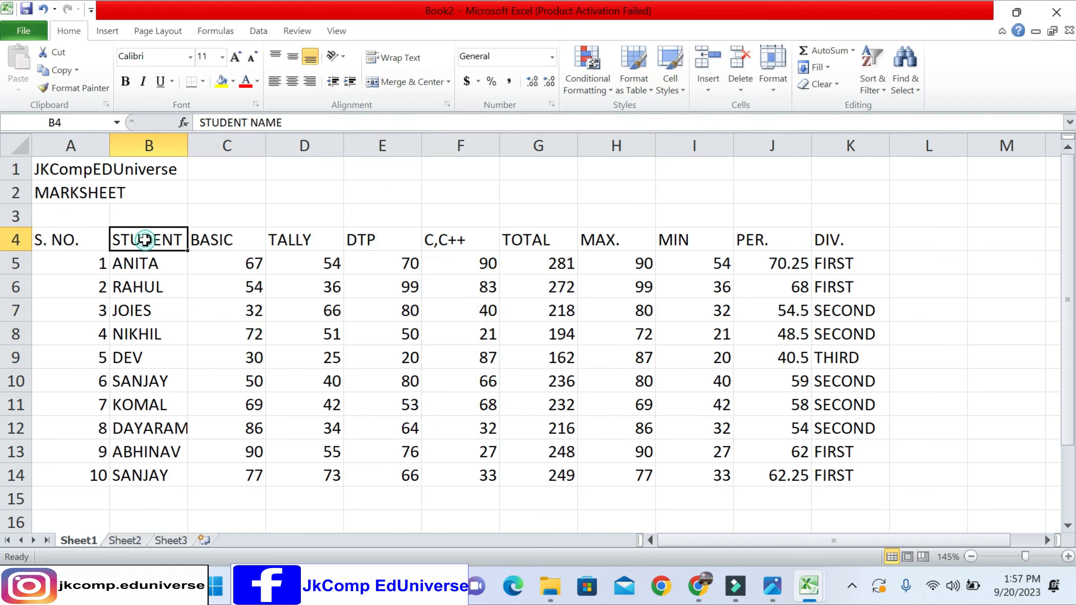
click(178, 309)
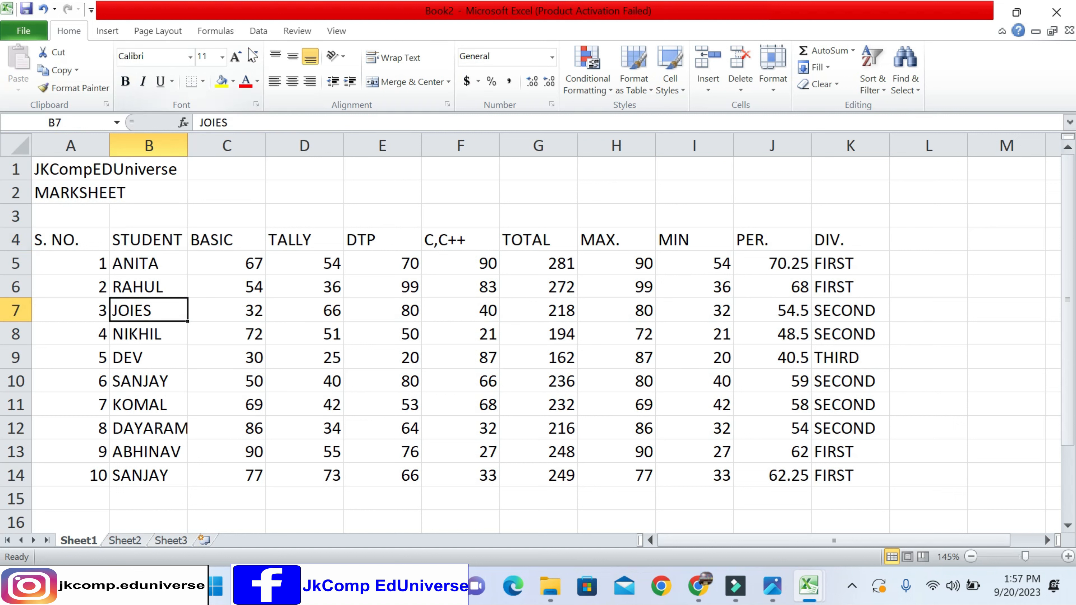
drag(138, 235, 392, 447)
click(219, 235)
click(216, 259)
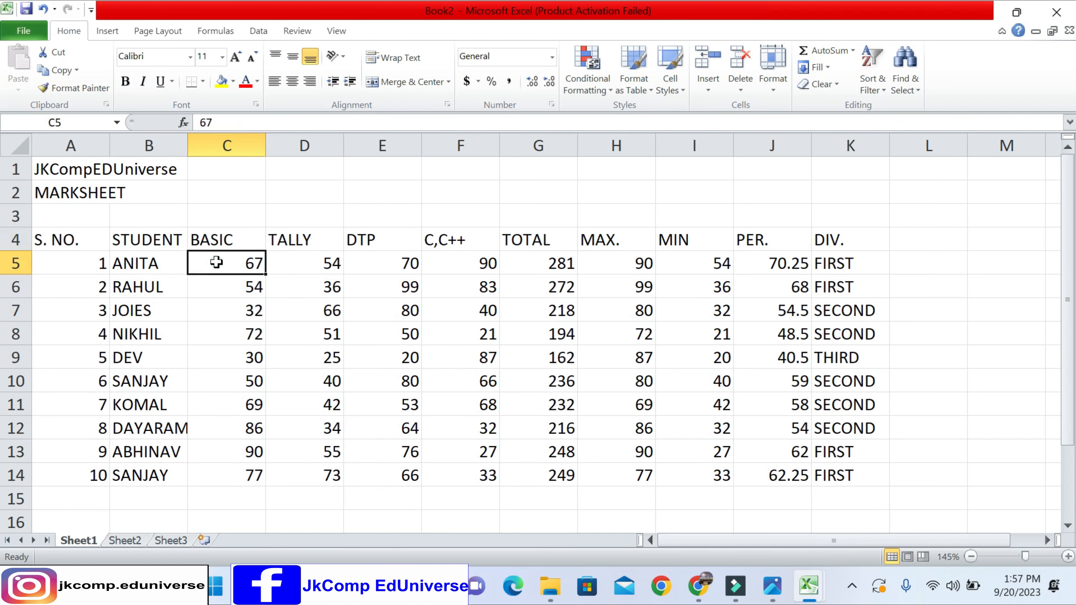
key(shift+Down)
key(shift+Down)
- Try bold and italic formatting on the header row A4:K4
drag(70, 240, 824, 238)
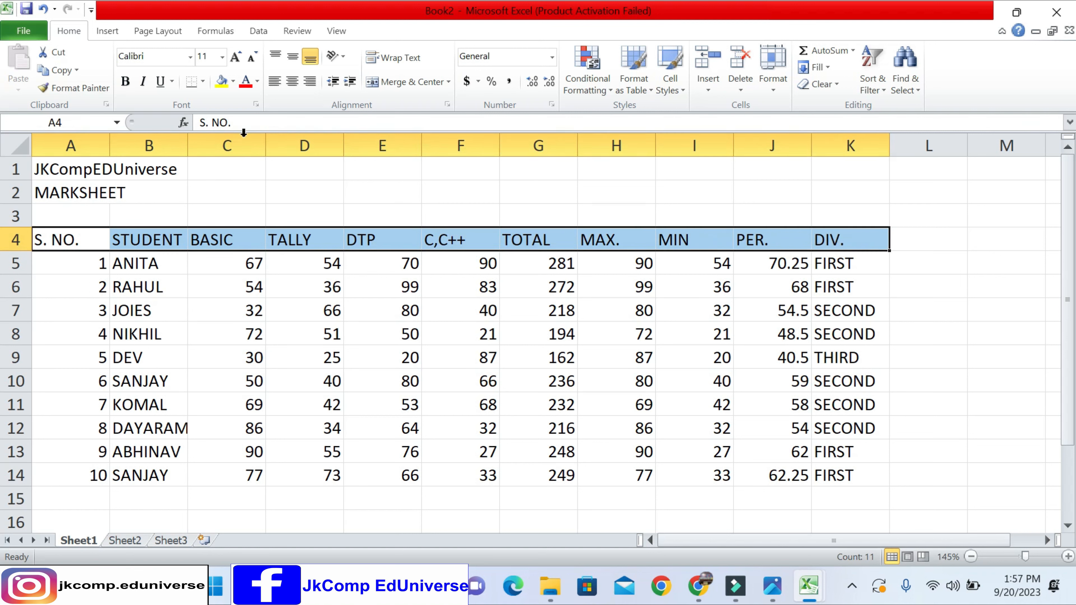
click(123, 79)
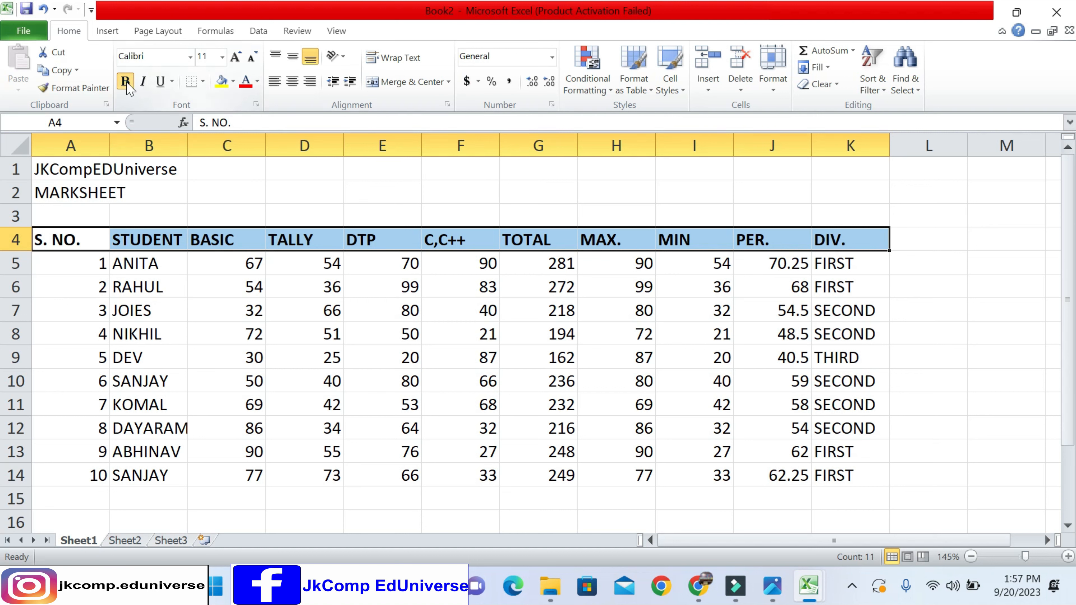
click(144, 82)
click(144, 81)
- Try single and double underline on the header row A4:K4, then remove the underline
click(160, 82)
click(162, 84)
click(173, 81)
click(170, 99)
click(175, 82)
click(190, 118)
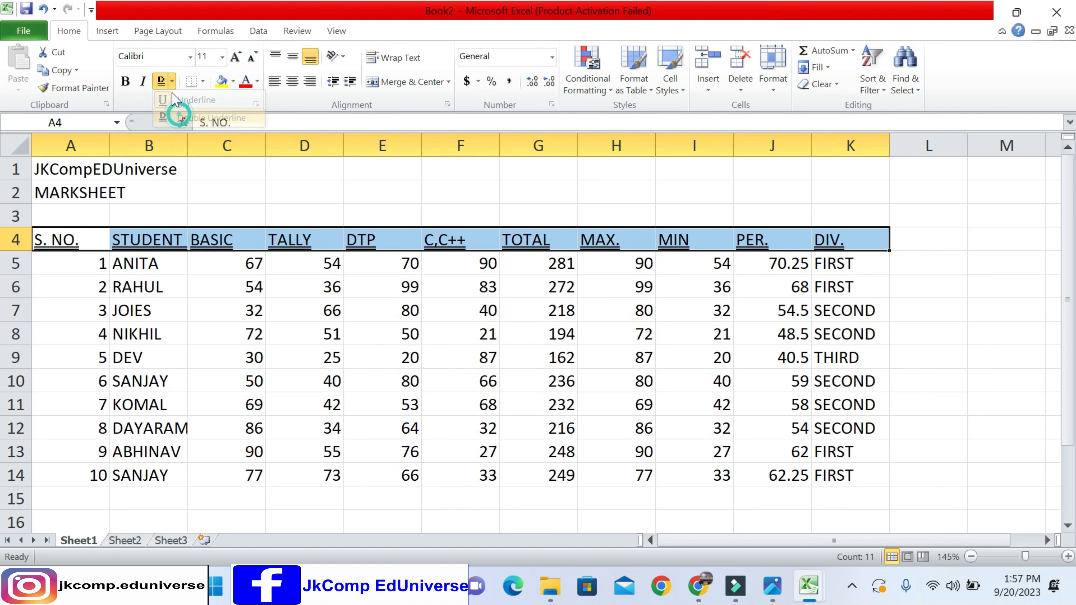
click(161, 81)
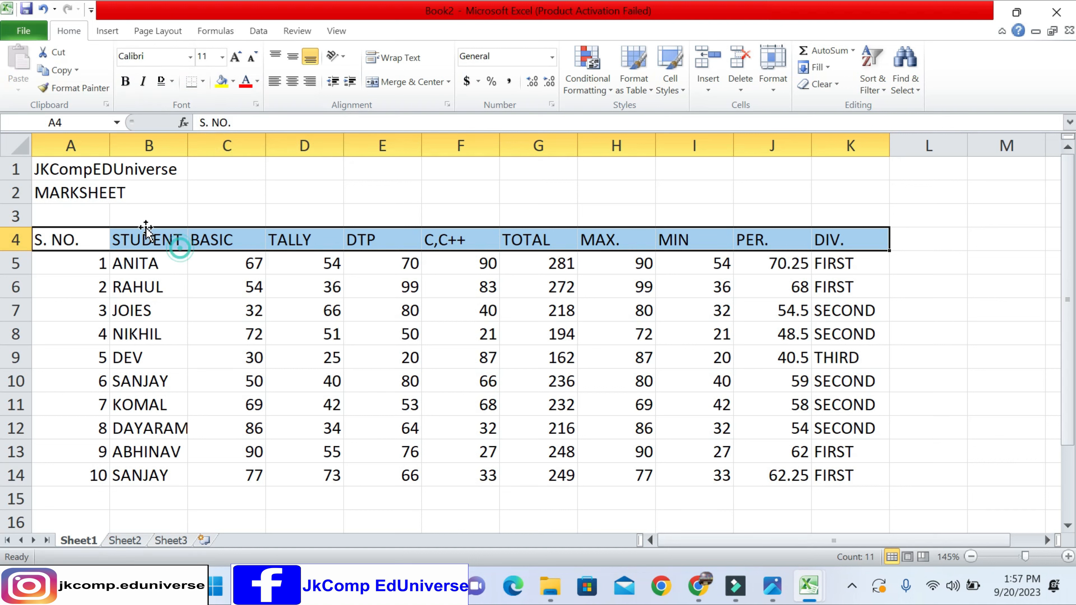
- Apply All Borders to the whole marksheet range A1:K14
drag(64, 172, 104, 167)
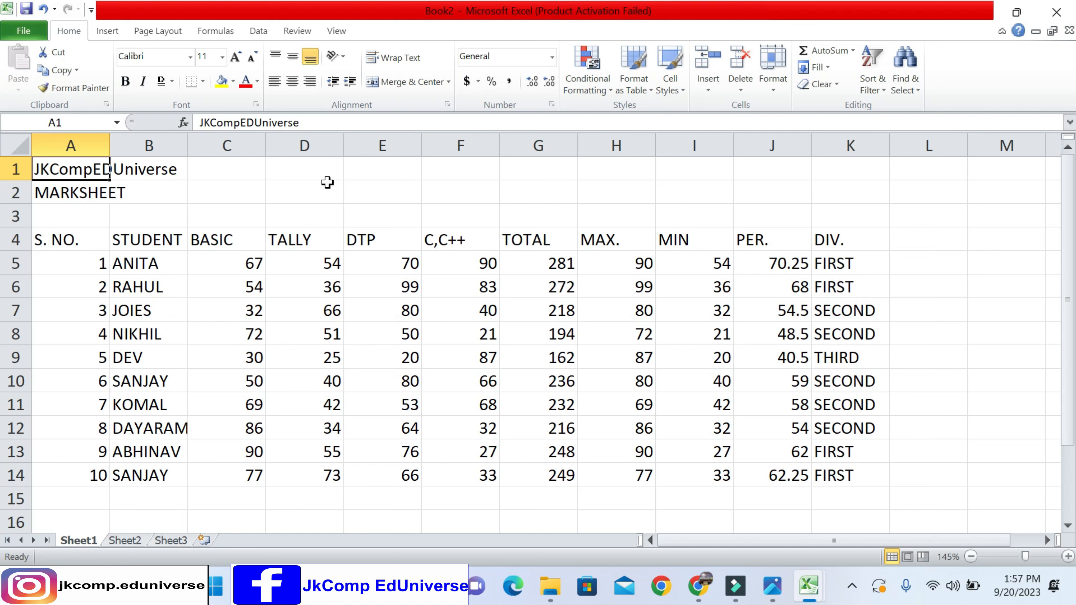
click(843, 146)
click(451, 225)
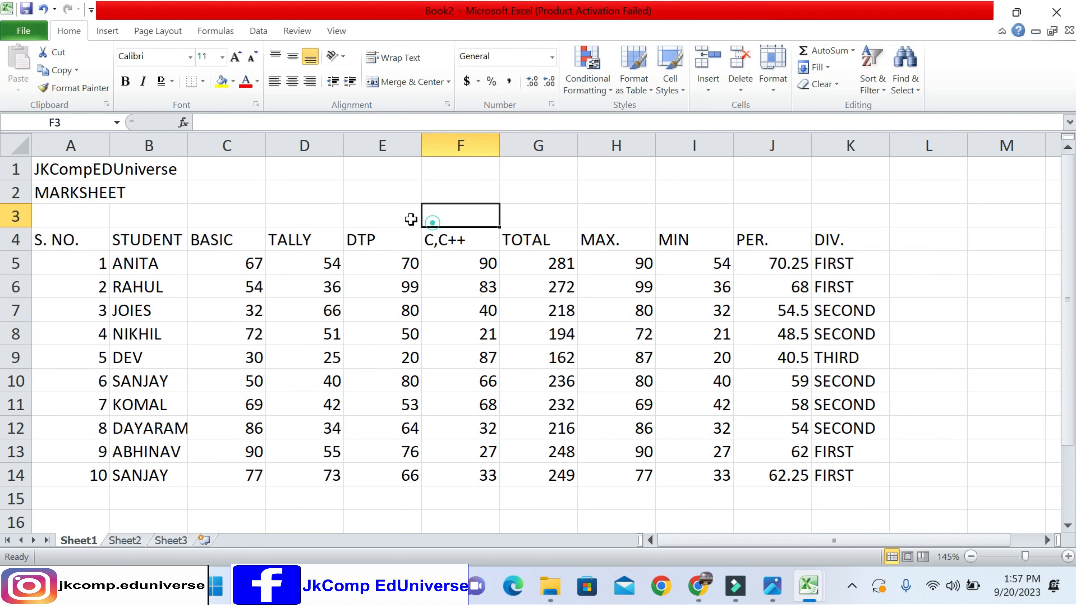
drag(88, 169, 837, 466)
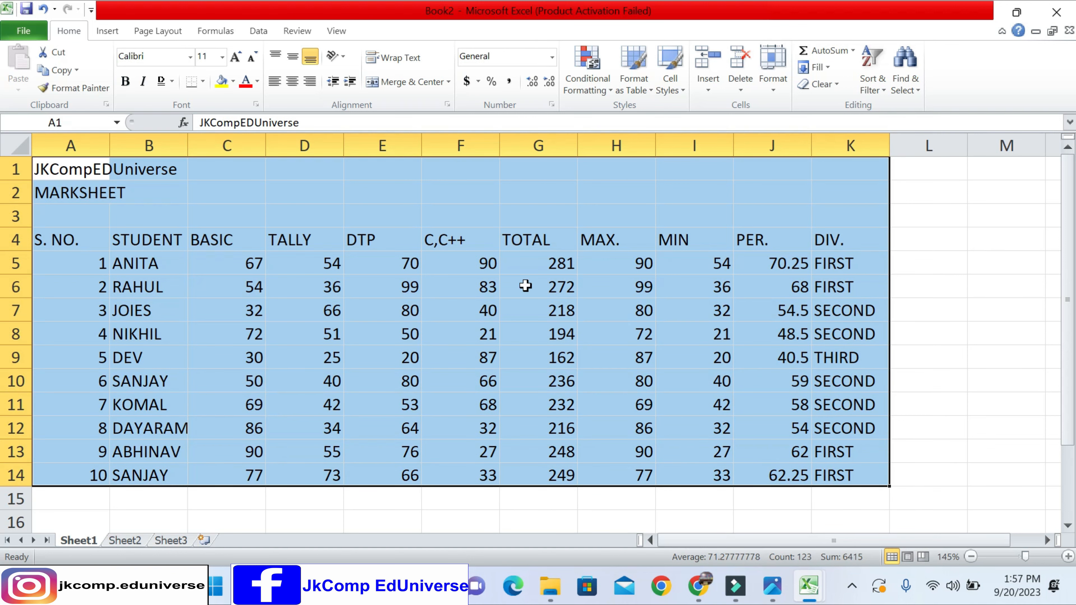
click(204, 81)
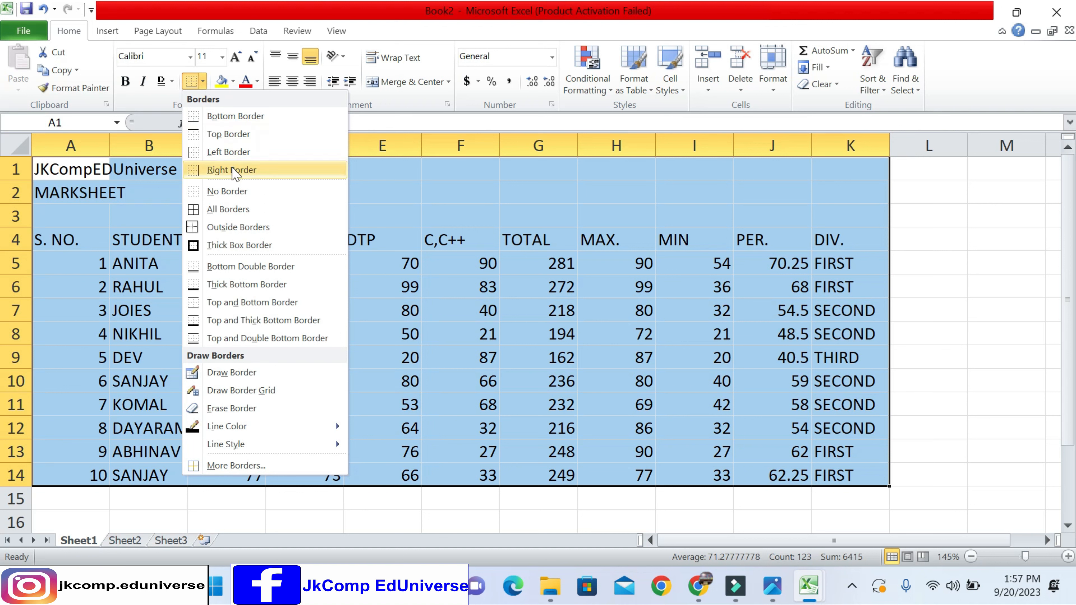
click(228, 209)
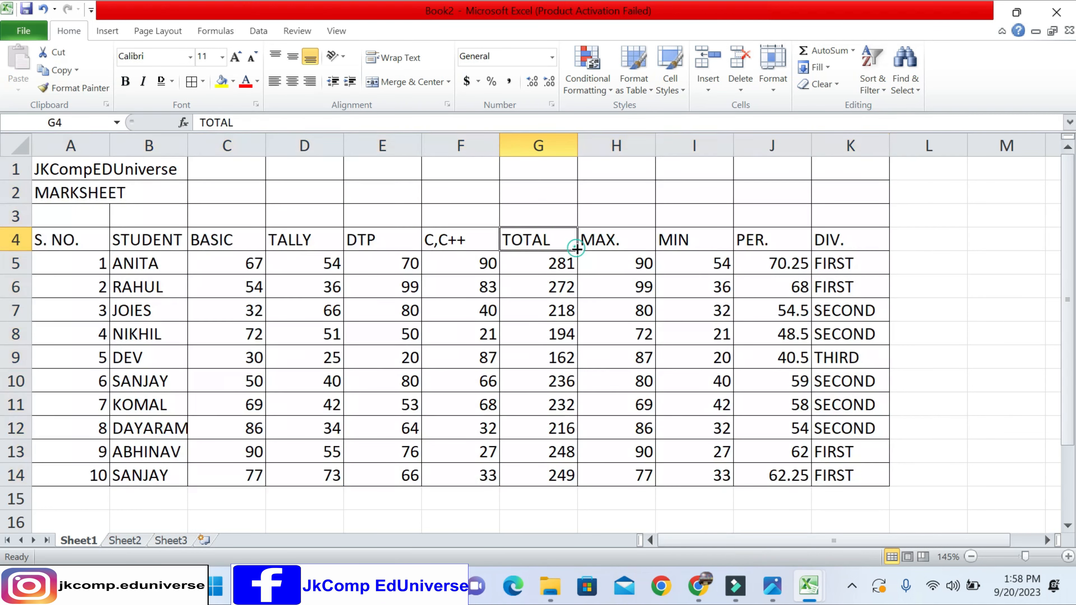
click(572, 247)
- Make the titles and column headers in A1:K4 bold
drag(47, 166, 795, 238)
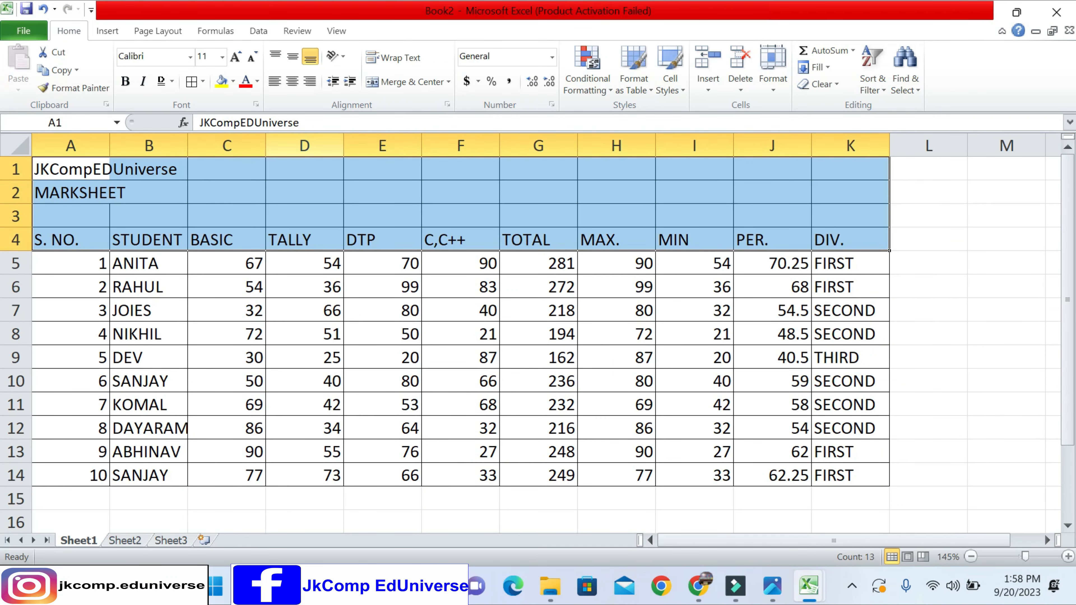
click(125, 80)
click(457, 255)
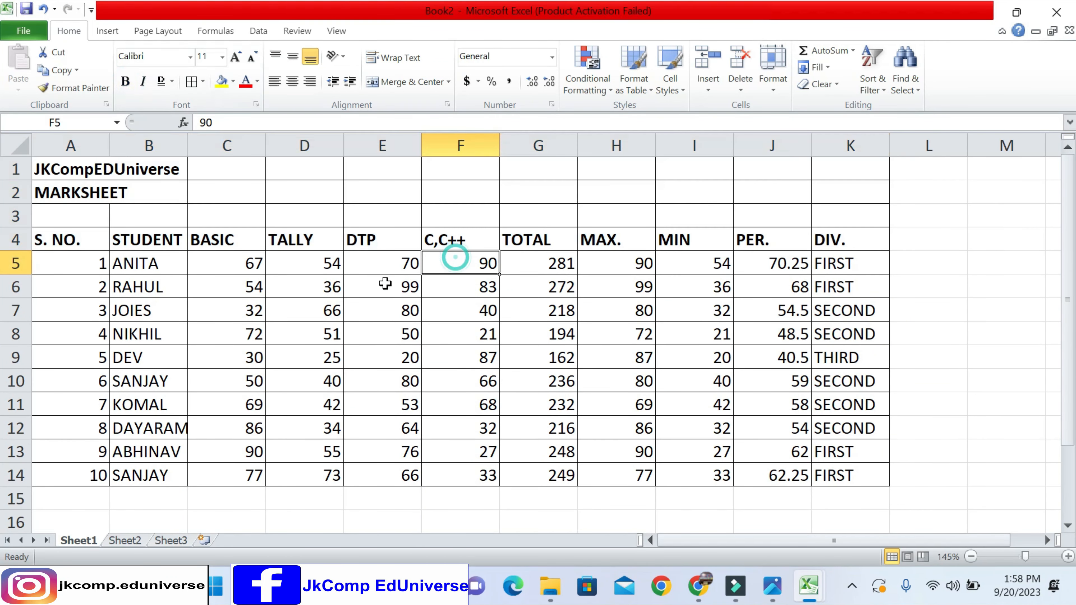
- Preview fill colours on the block of marks D6:F11
drag(305, 287, 466, 405)
click(232, 81)
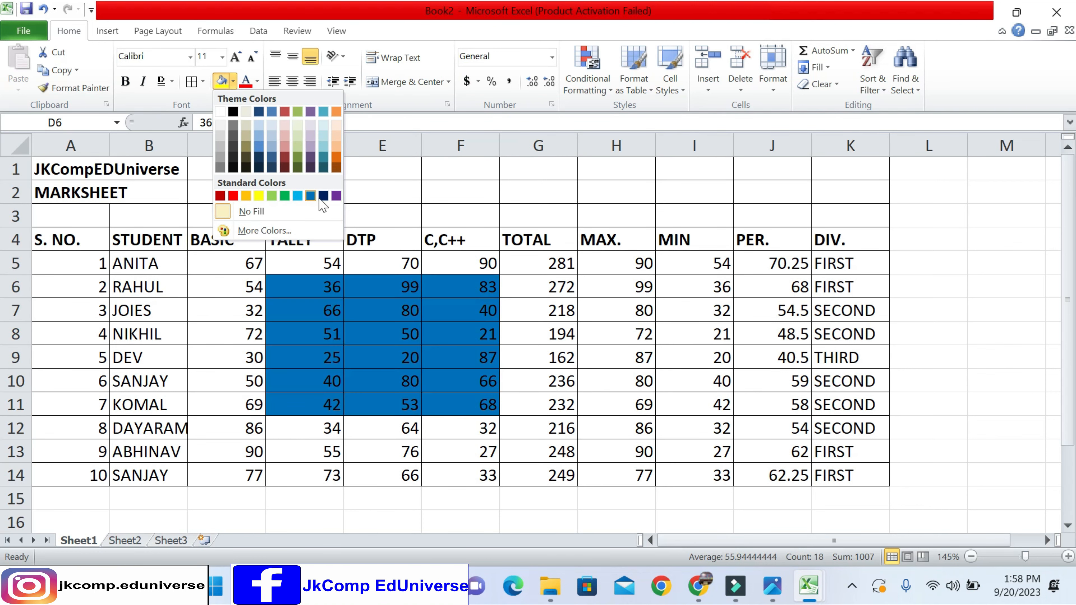
click(233, 81)
click(258, 240)
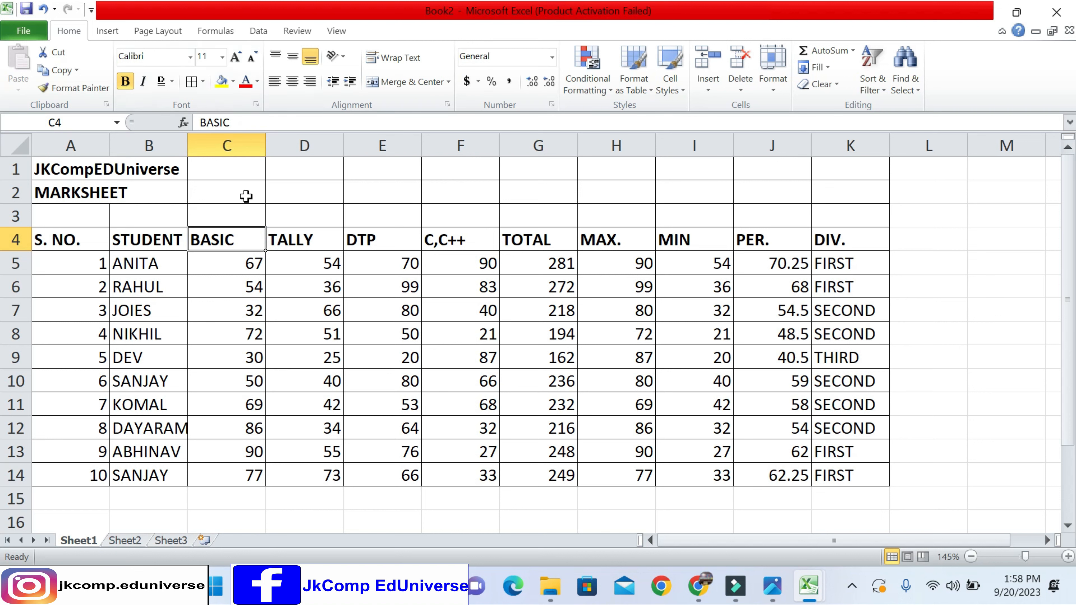
- Set the font colour of the column headers in A4:K4 to light blue
drag(127, 242, 144, 380)
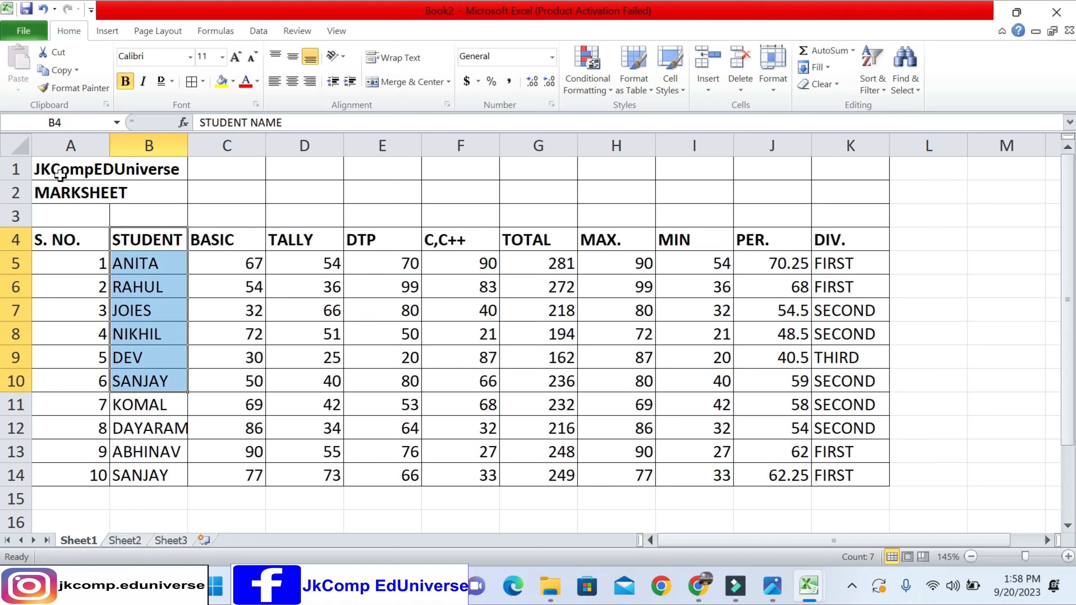
drag(61, 239, 827, 237)
click(257, 81)
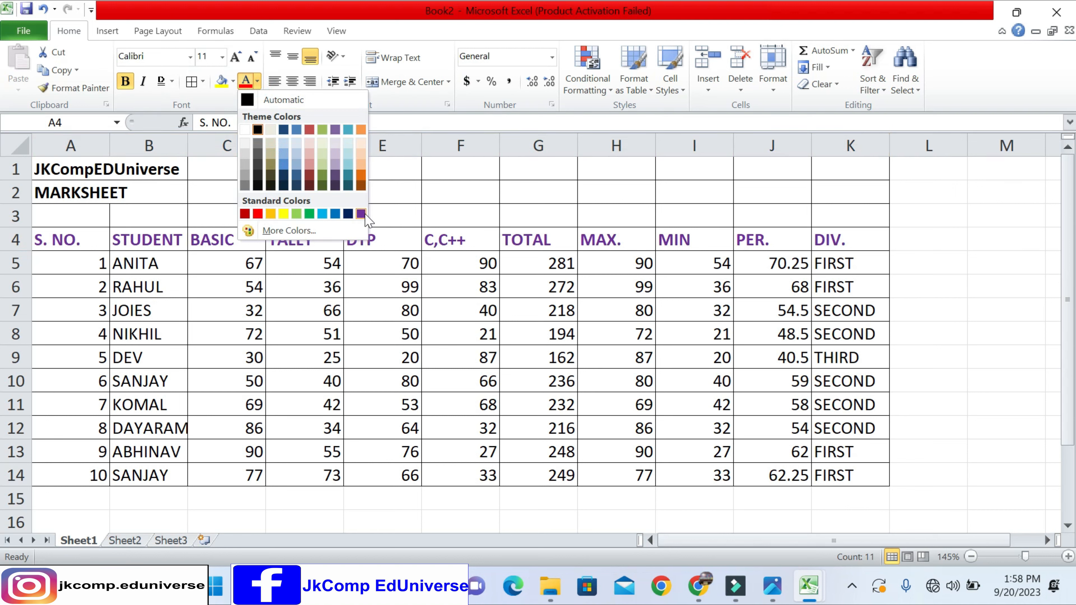
click(322, 213)
click(286, 266)
- Set the font colour of the column headers in A4:K4 to red
drag(86, 240, 820, 241)
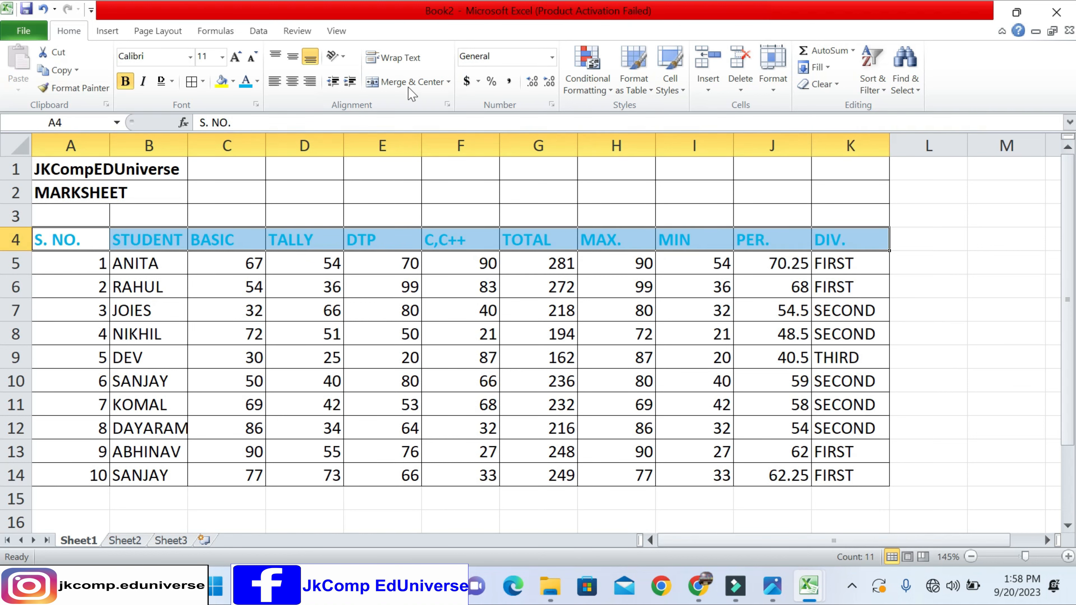
click(257, 80)
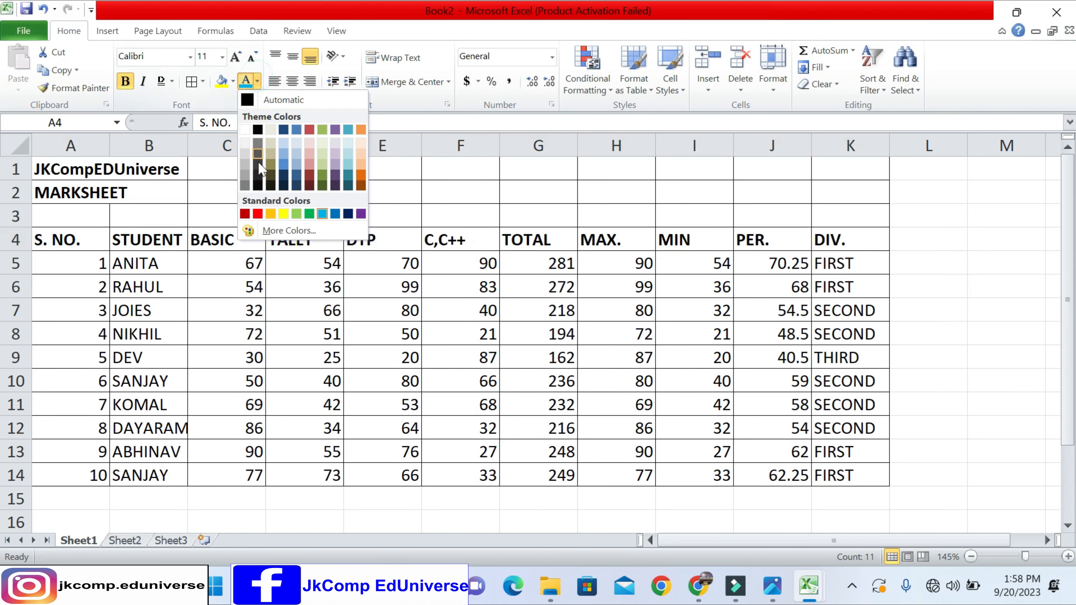
click(257, 213)
click(229, 277)
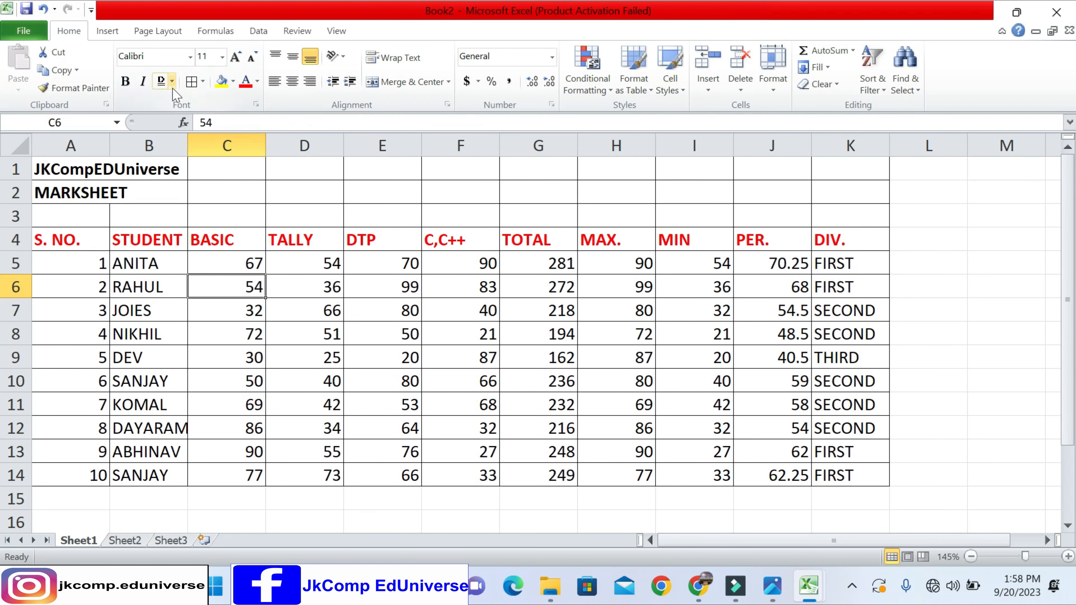
- Shrink the STUDENT NAME header in B4 to font size 8 and enlarge it back to 11
click(146, 170)
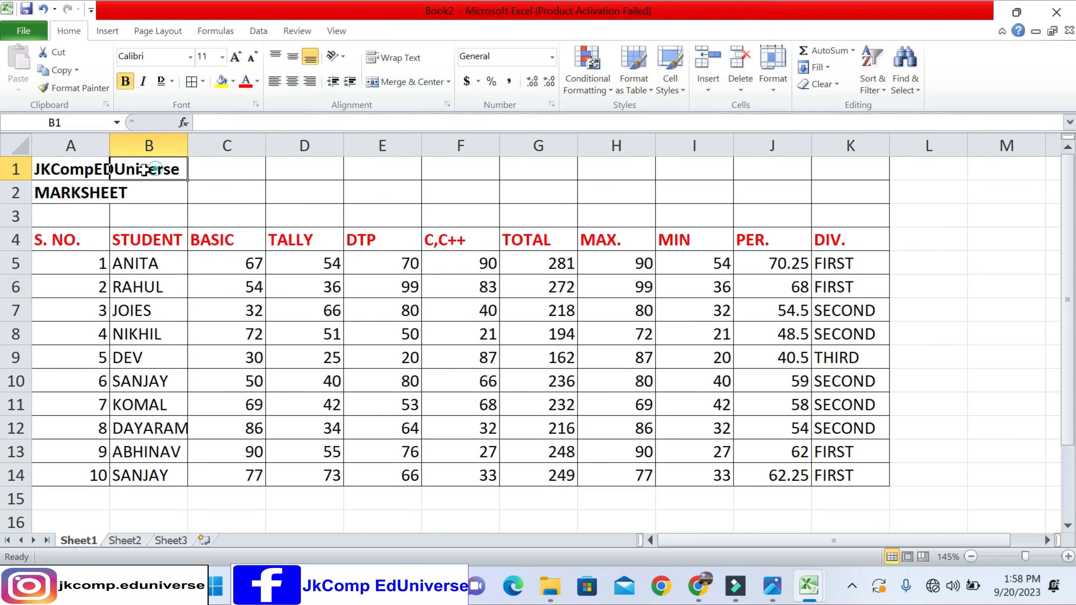
click(80, 171)
click(153, 245)
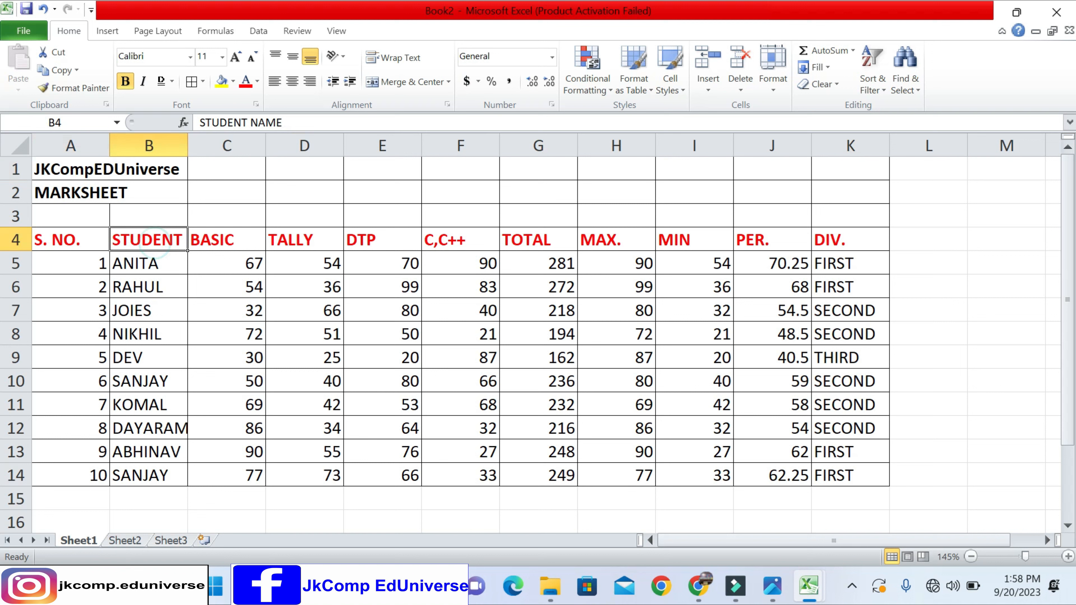
click(251, 57)
click(251, 57)
click(251, 57)
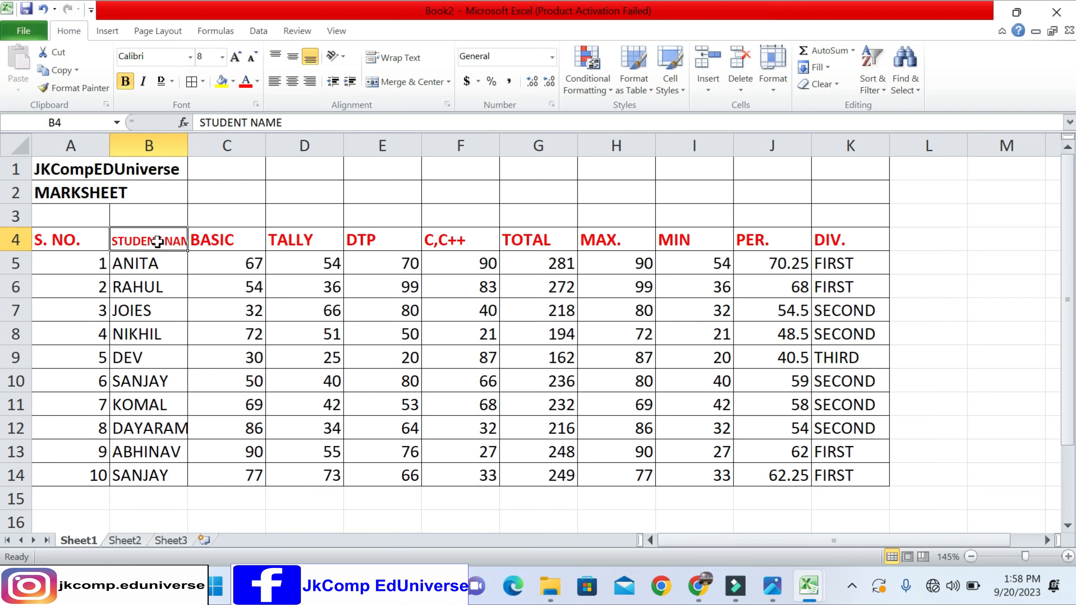
click(236, 56)
click(236, 57)
click(236, 57)
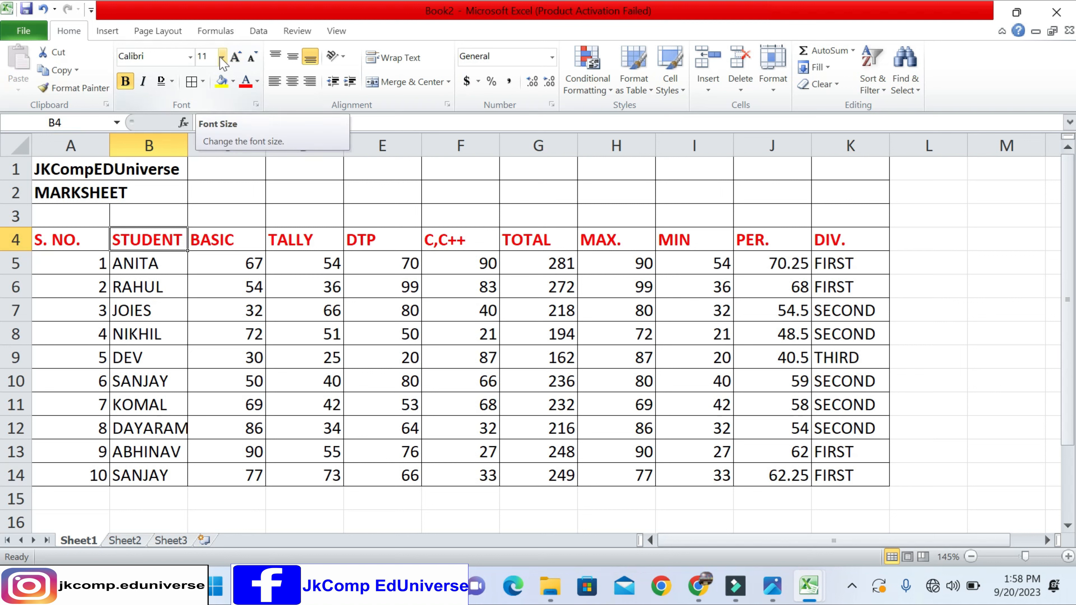
click(224, 60)
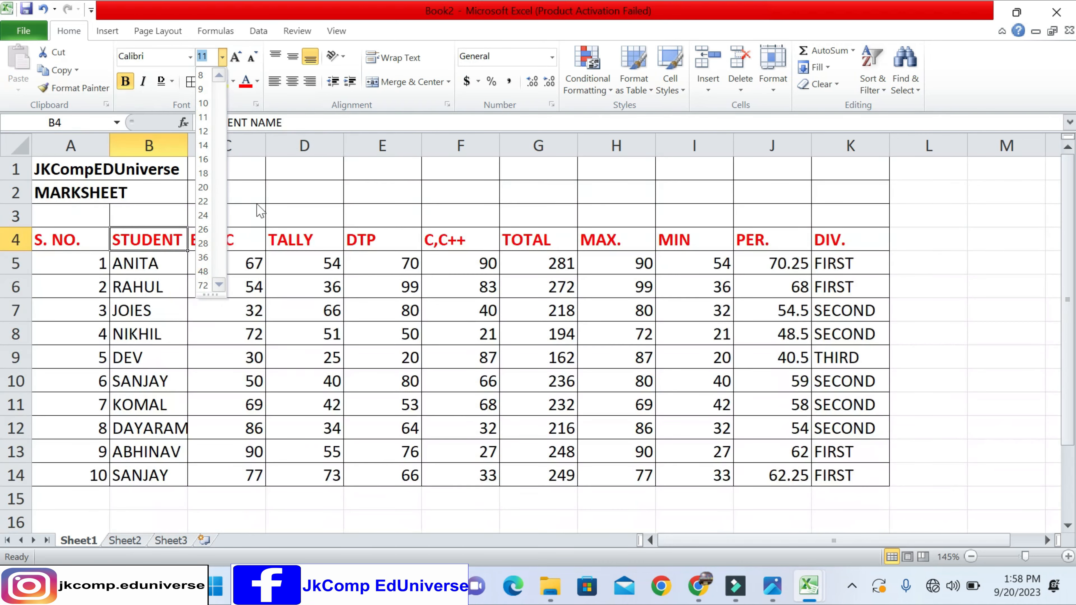
click(256, 194)
- Set the font size of the STUDENT NAME header in B4 to 409
click(211, 55)
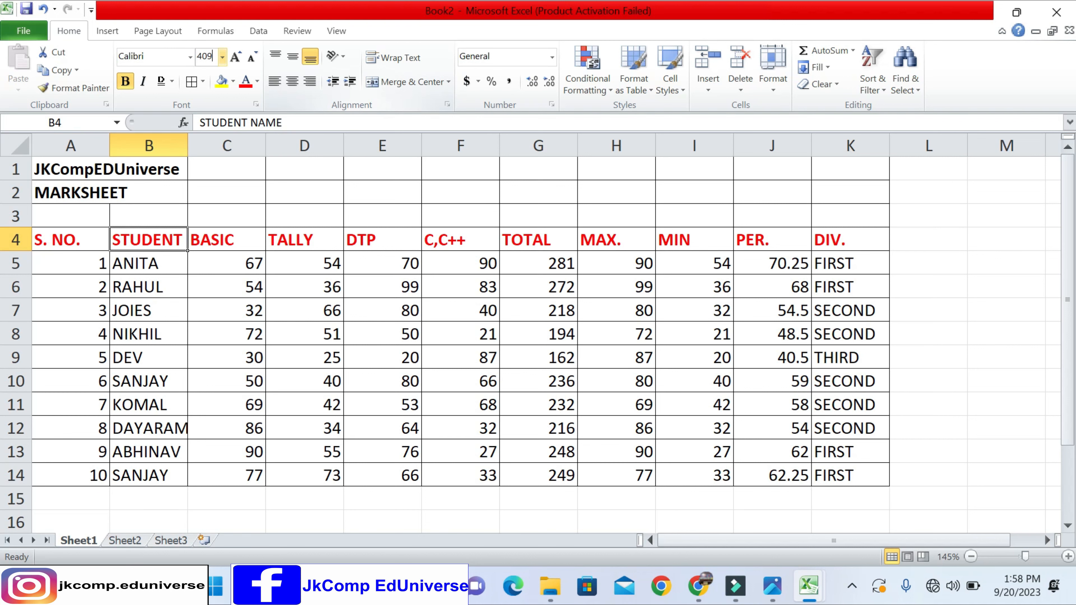
key(Return)
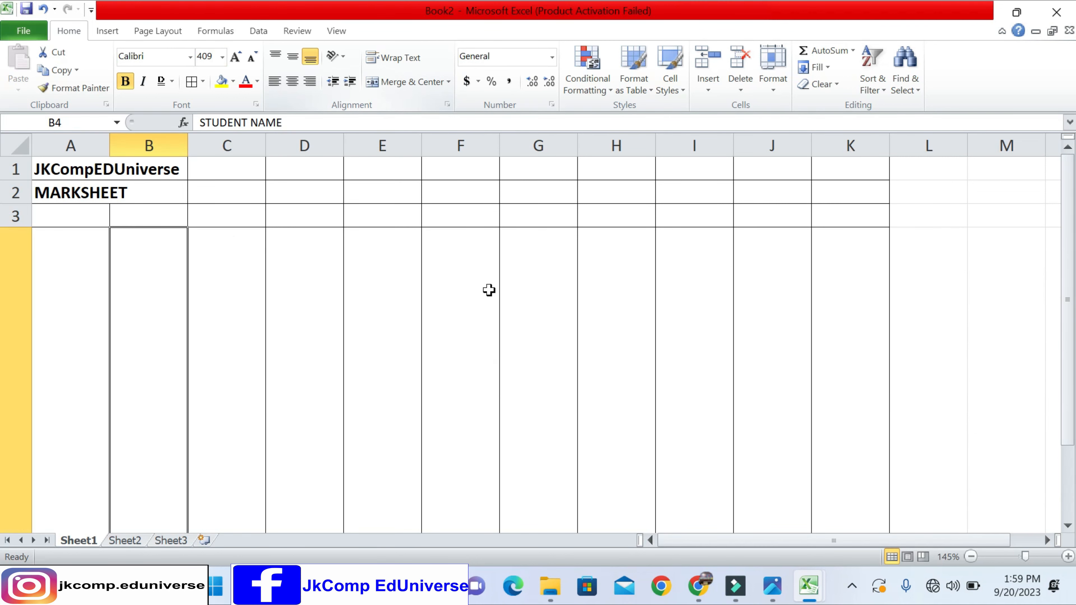
scroll(389, 375, down, 3)
scroll(377, 369, up, 3)
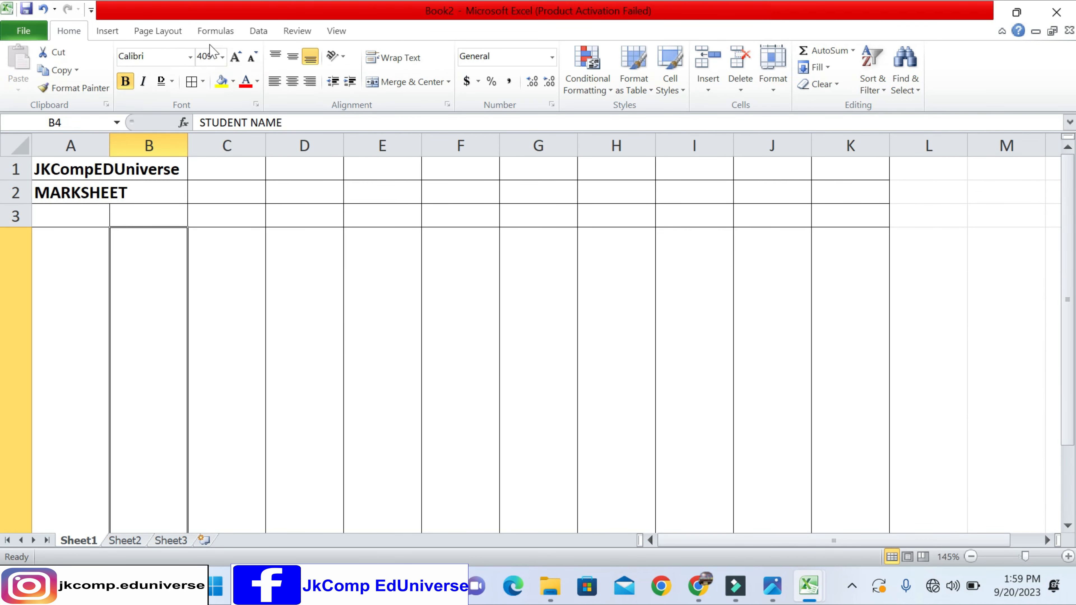
- Set the STUDENT NAME header in B4 to font size 1 and restore it to 11
click(208, 56)
text(1)
key(Return)
click(208, 56)
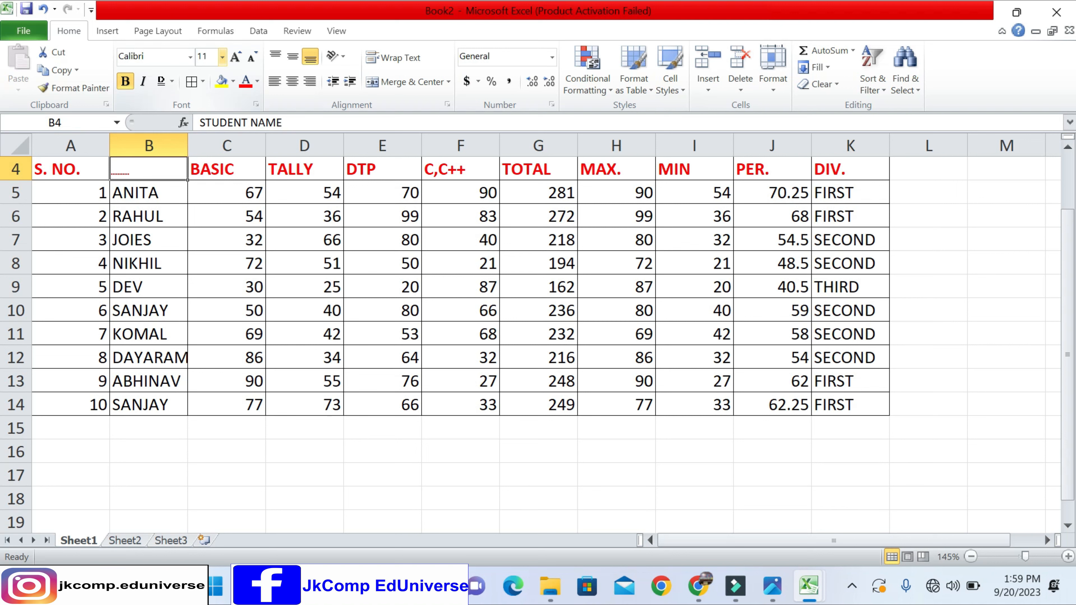
text(11)
key(Return)
scroll(239, 310, up, 1)
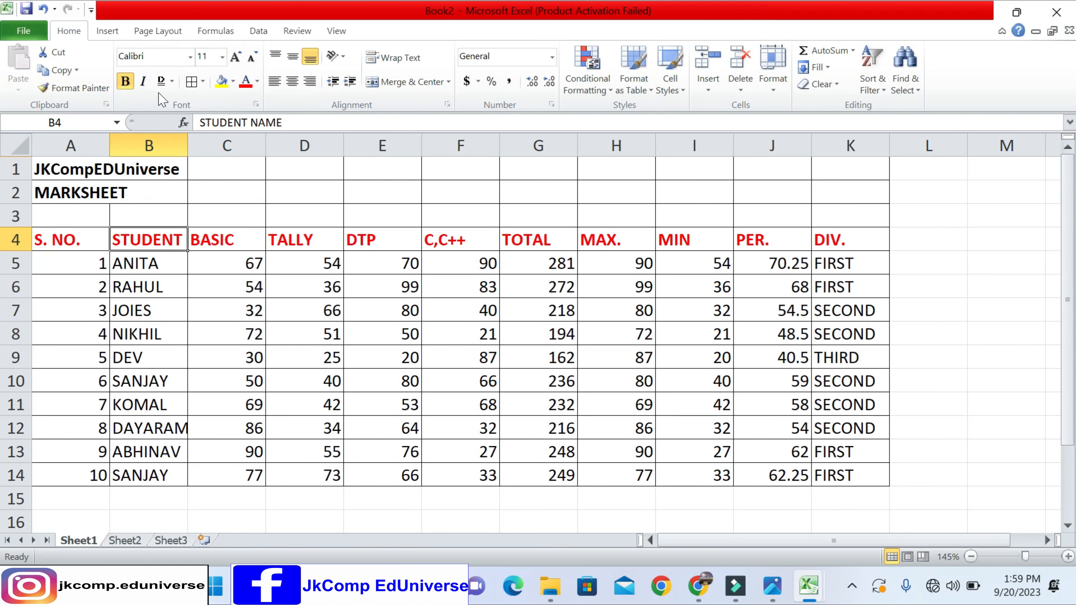
- Apply the Algerian font to the column headers in A4:K4 and undo the font change
click(190, 56)
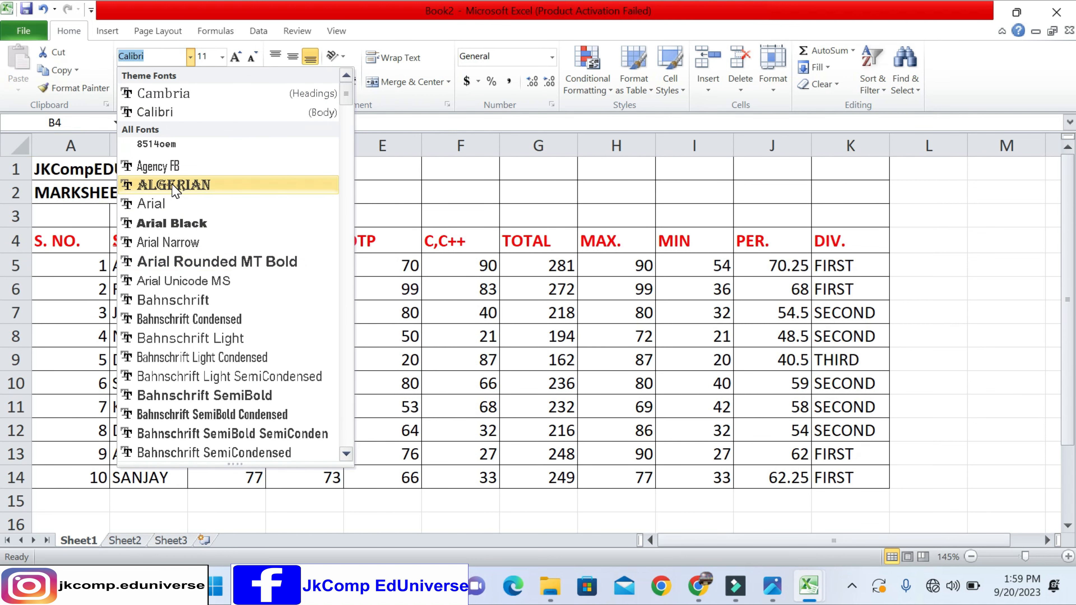
click(417, 317)
drag(91, 240, 841, 234)
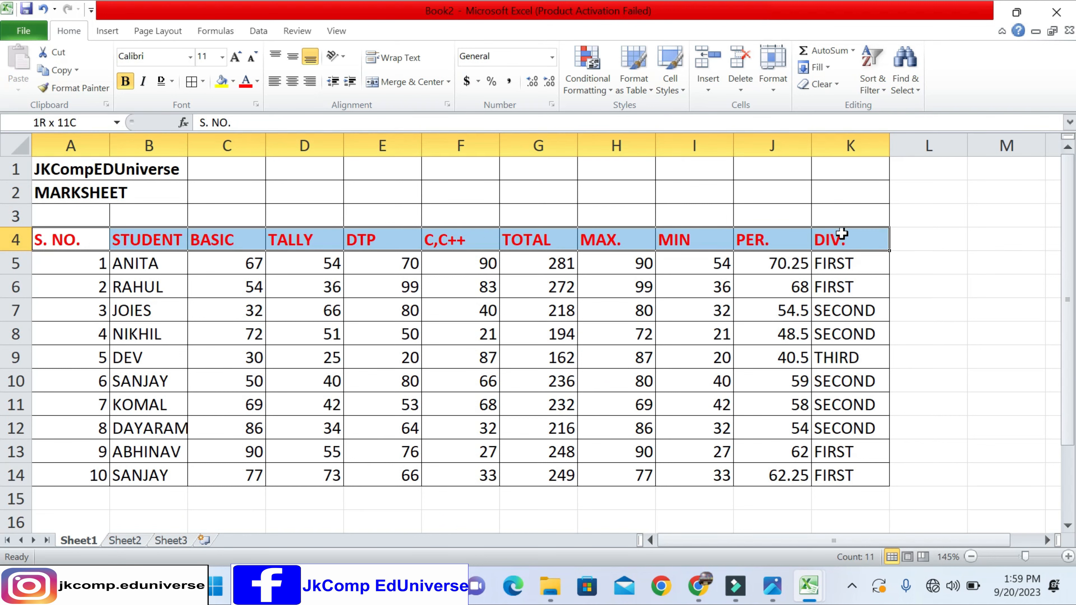
click(191, 58)
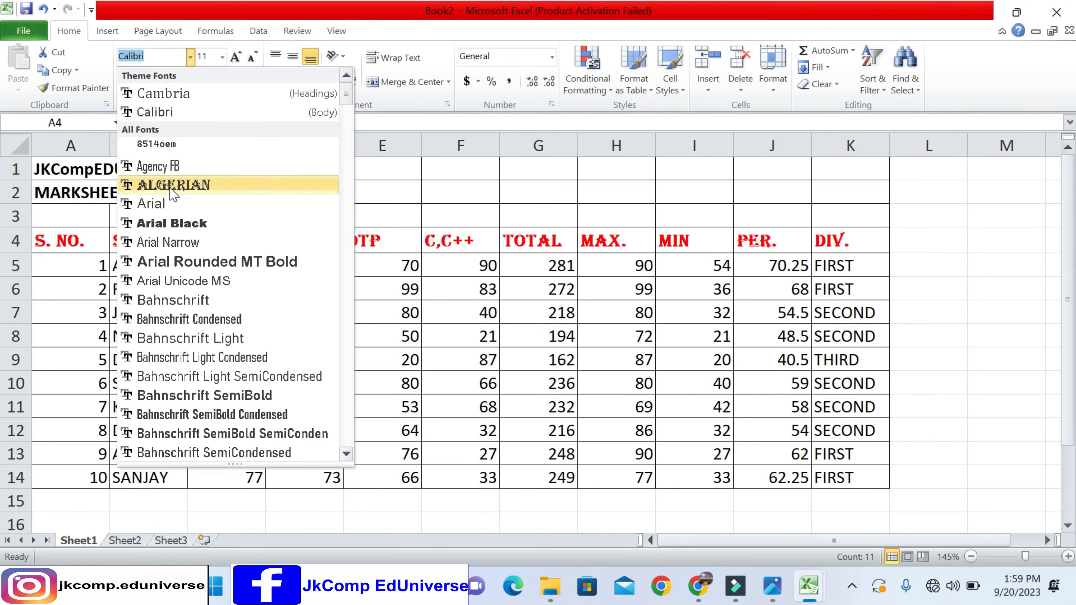
click(173, 185)
click(400, 289)
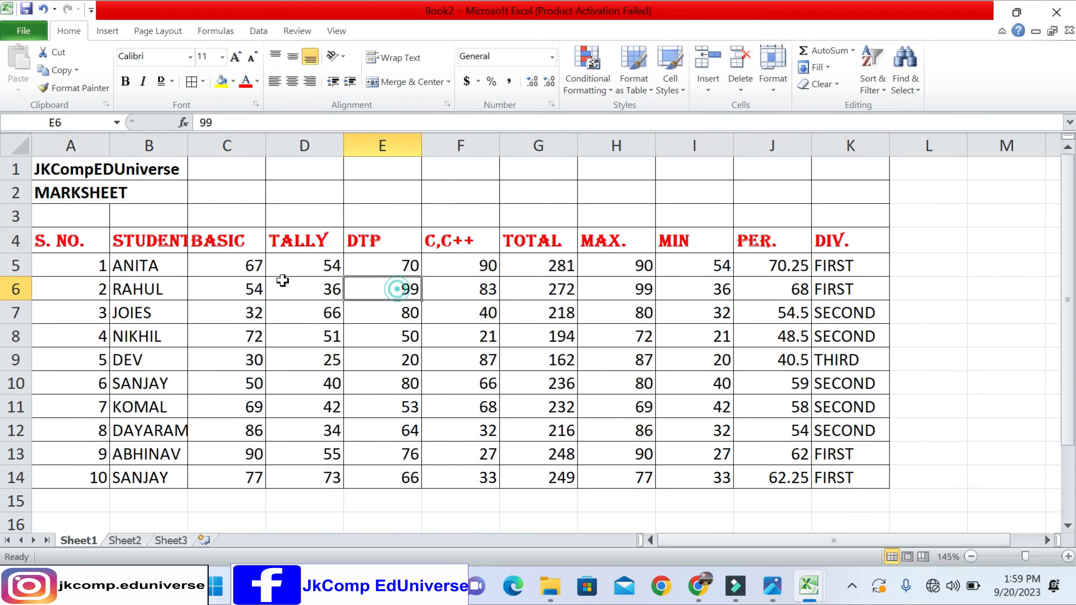
key(ctrl+z)
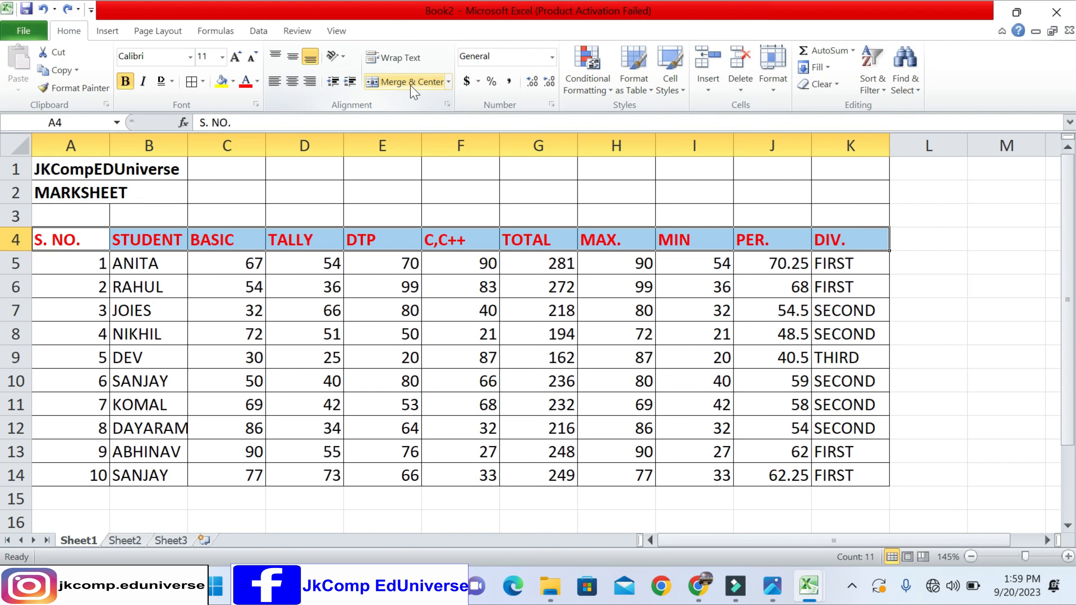
click(289, 194)
click(211, 197)
click(156, 192)
click(94, 192)
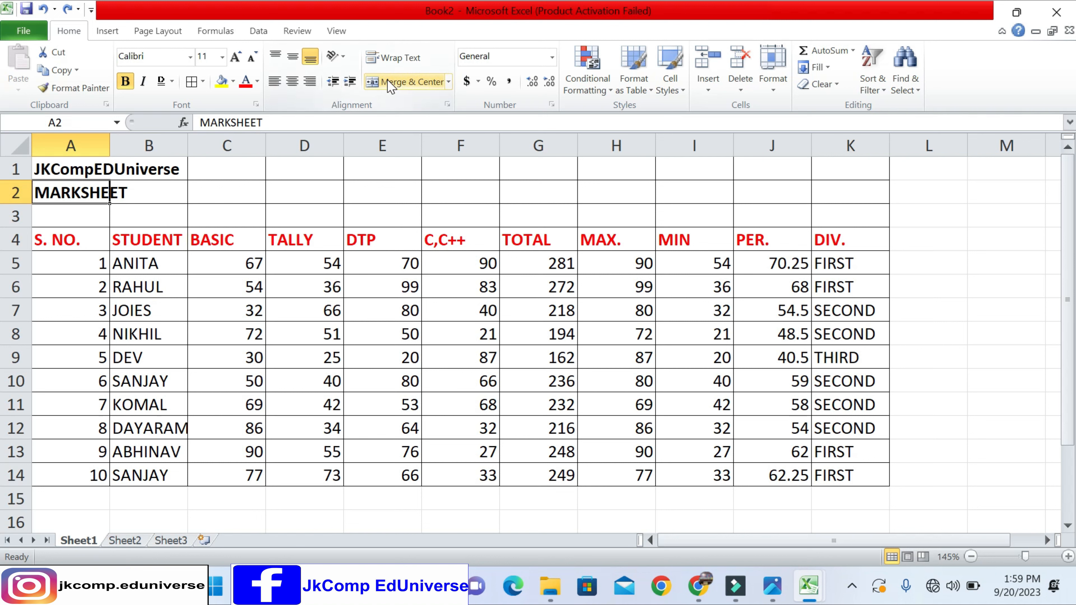
drag(106, 175, 825, 161)
click(193, 183)
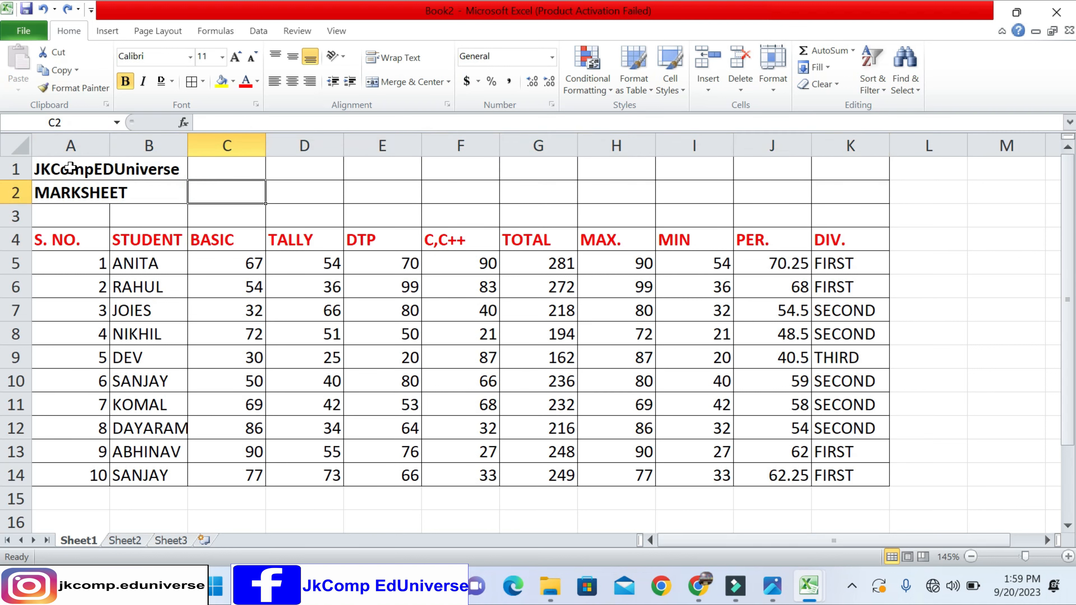
- Merge and center the title JKCompEDUniverse across A1:K1 and undo the merge
drag(62, 170, 850, 170)
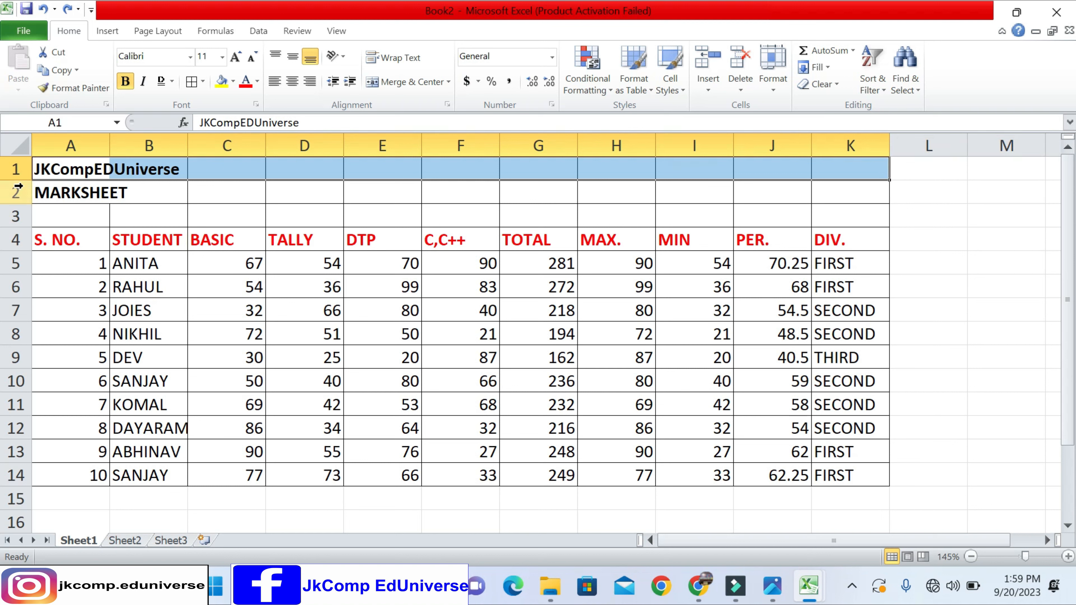
click(405, 88)
click(357, 197)
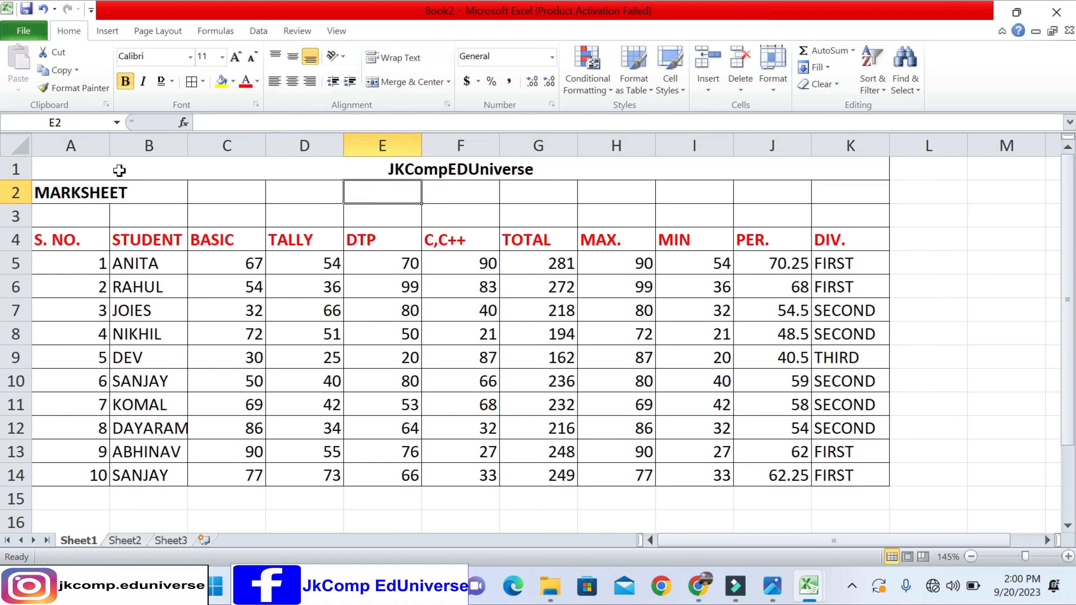
click(356, 168)
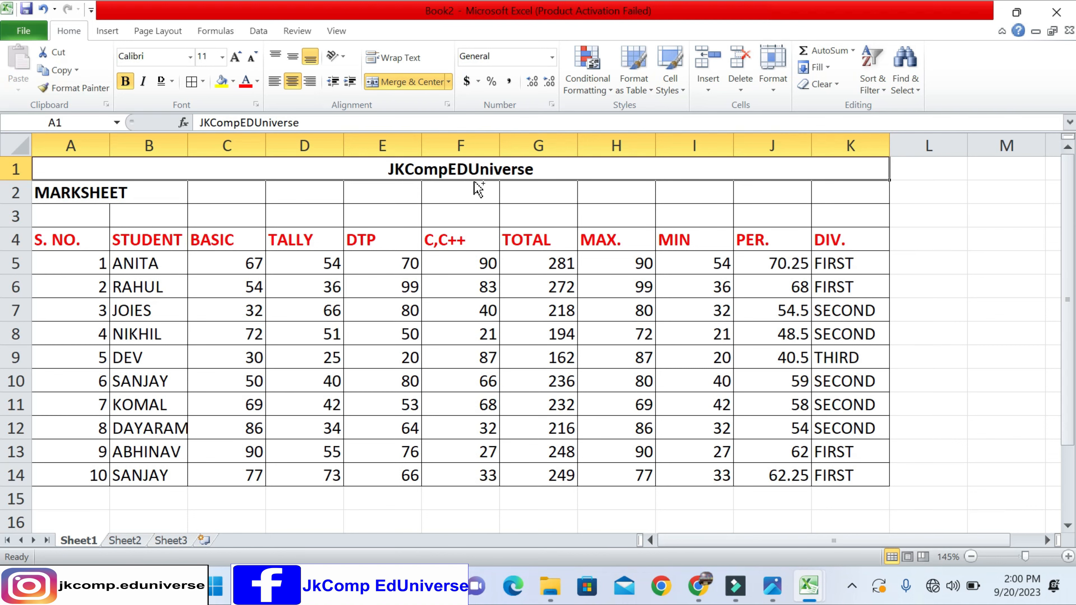
key(ctrl+z)
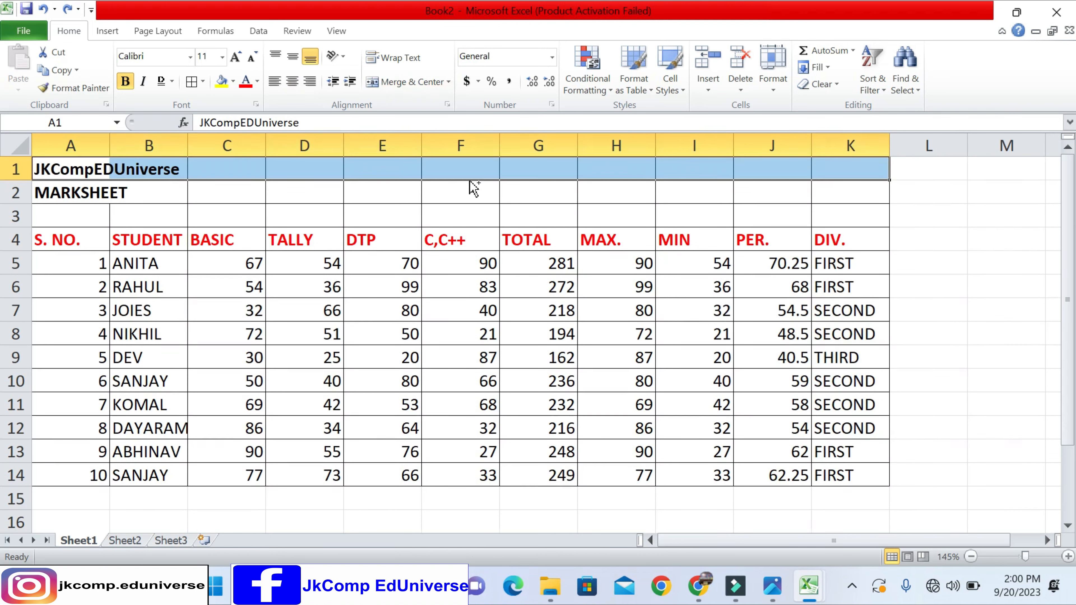
- Merge the title cells A1:K1 with the Merge Cells option, without centering
click(225, 168)
drag(67, 170, 847, 161)
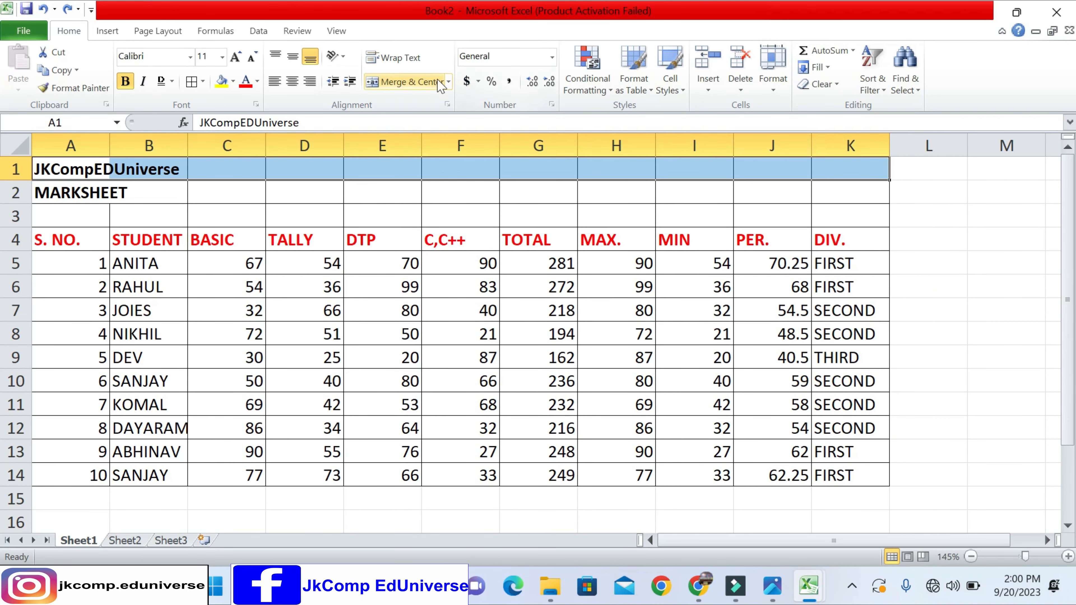
click(447, 82)
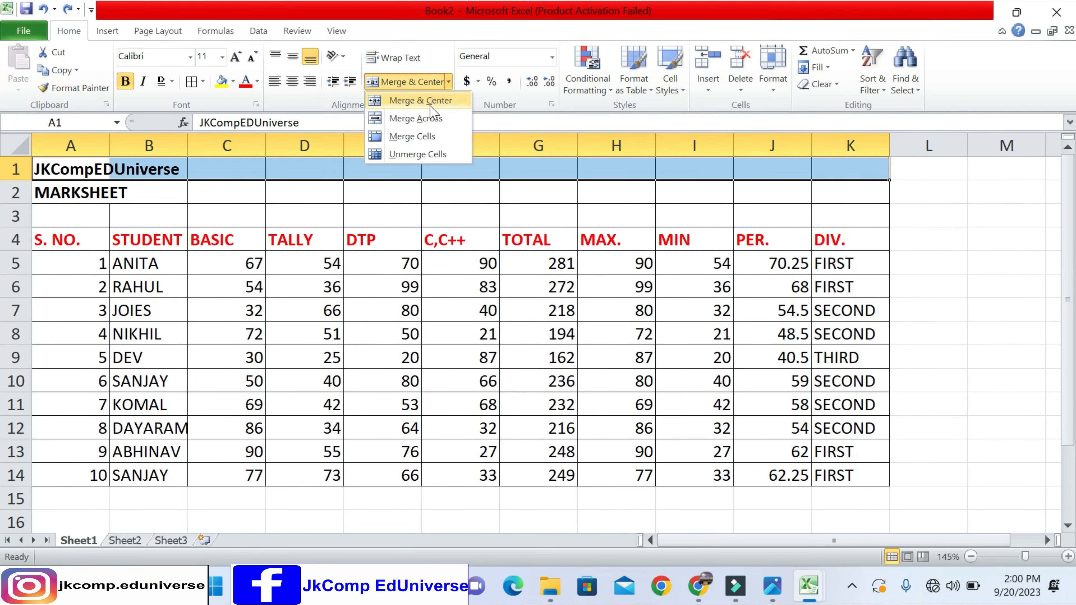
click(411, 140)
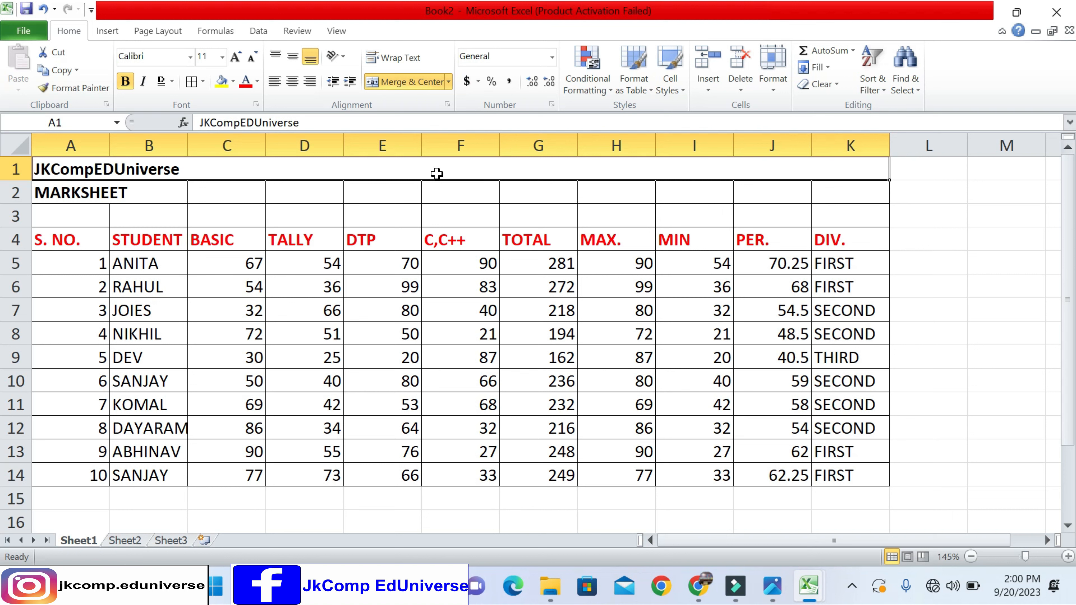
- Split the merged title range A1:K1 back into separate cells and undo the merging changes
click(448, 81)
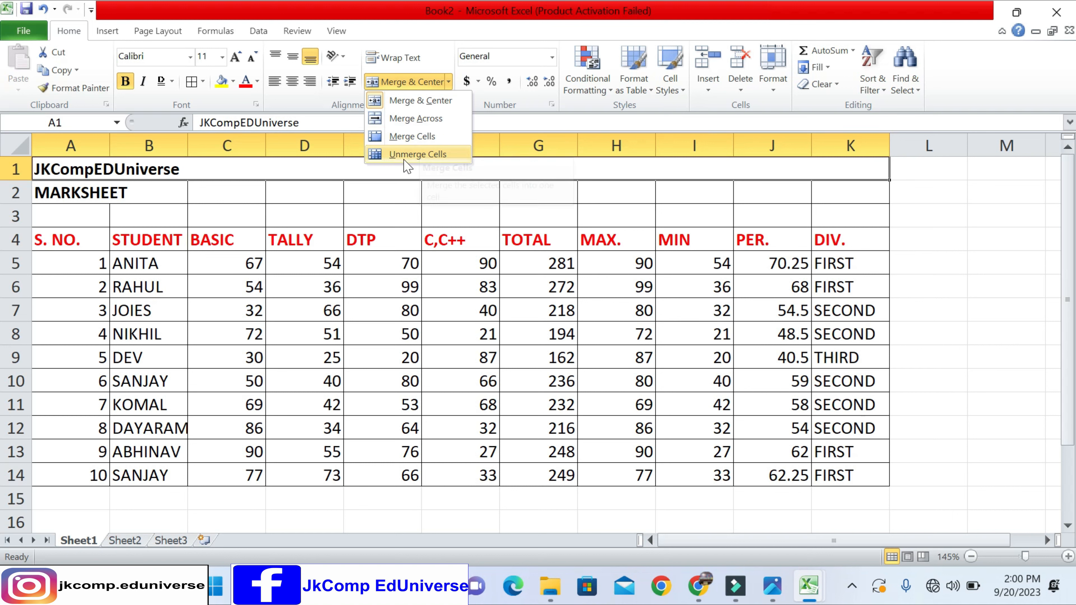
click(430, 160)
click(356, 170)
click(290, 169)
click(235, 170)
click(366, 169)
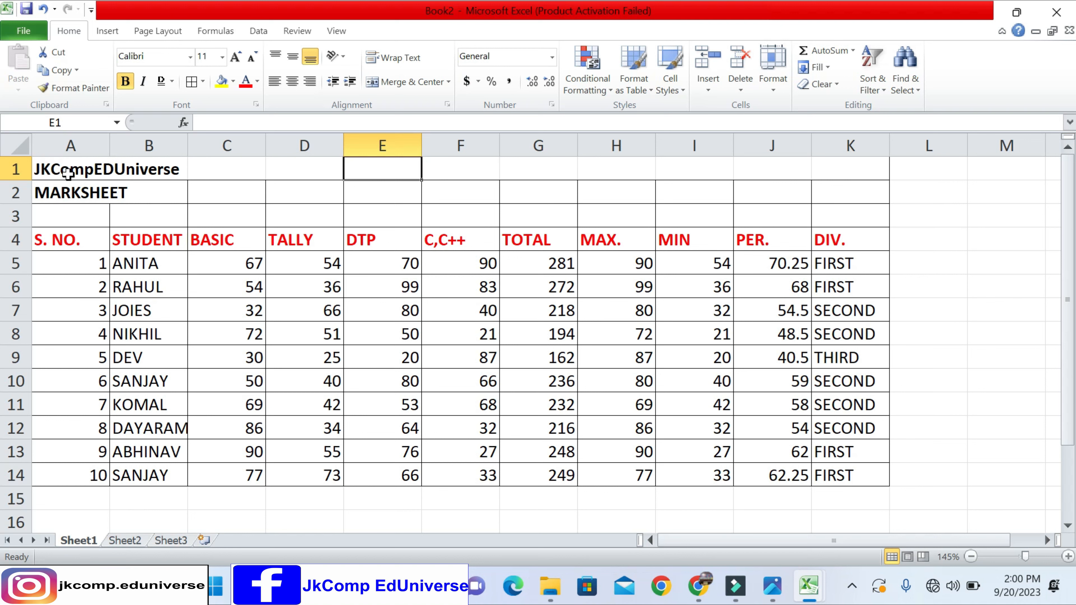
key(ctrl+z)
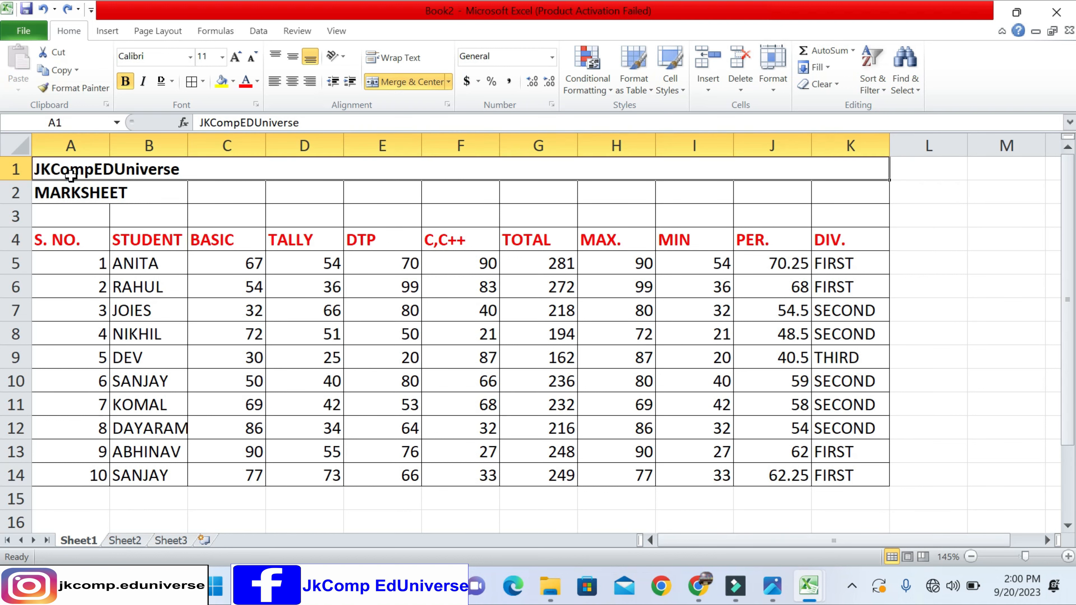
key(ctrl+y)
- Merge and center the title rows A1:K3 into one cell, keeping only the upper-left data, and undo the merge
drag(61, 178, 834, 212)
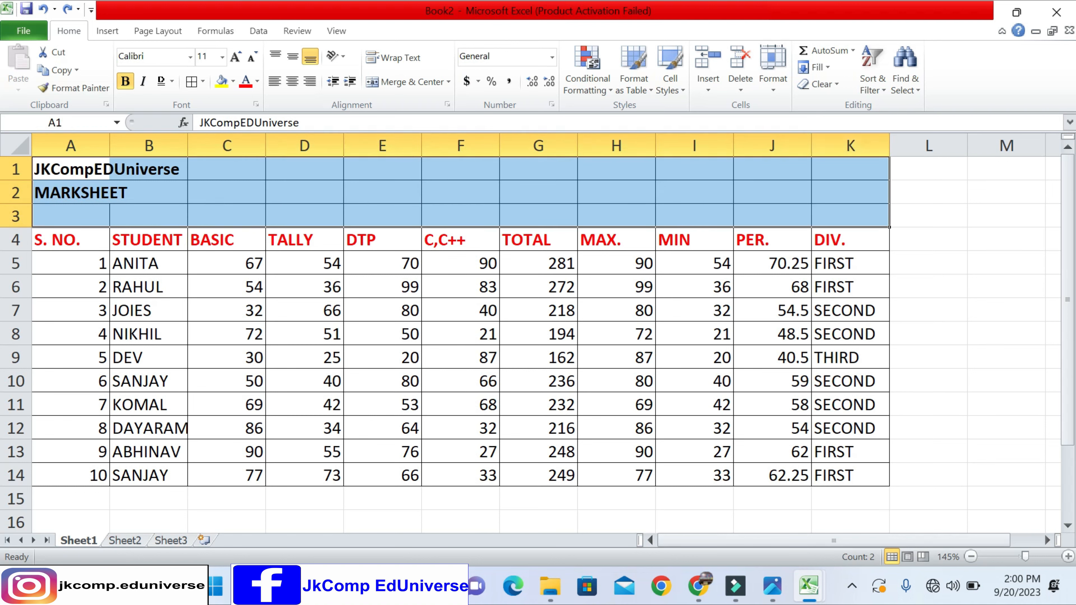
click(400, 82)
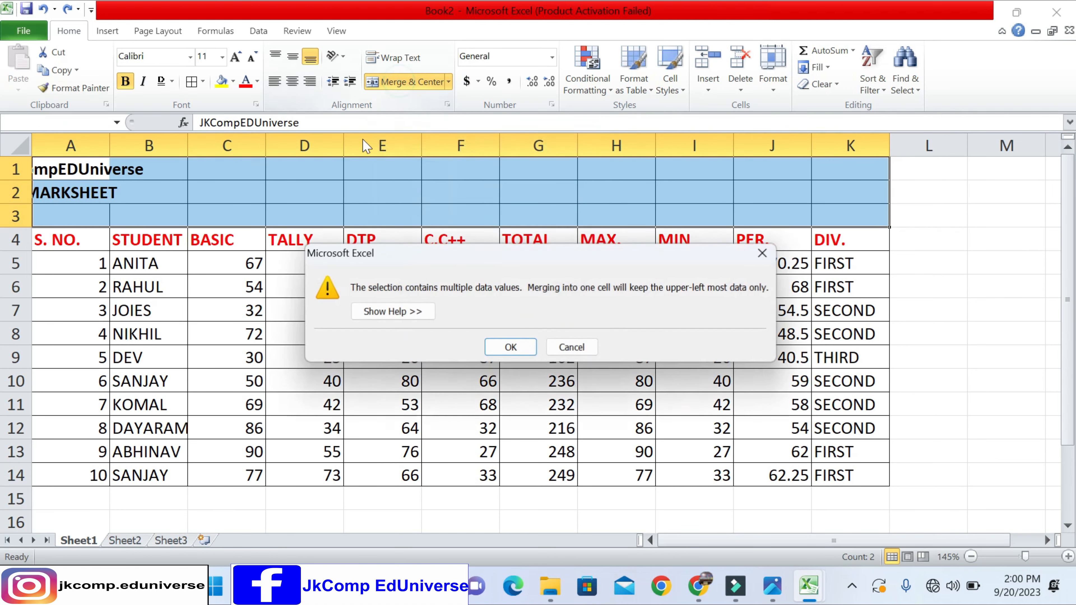
click(510, 350)
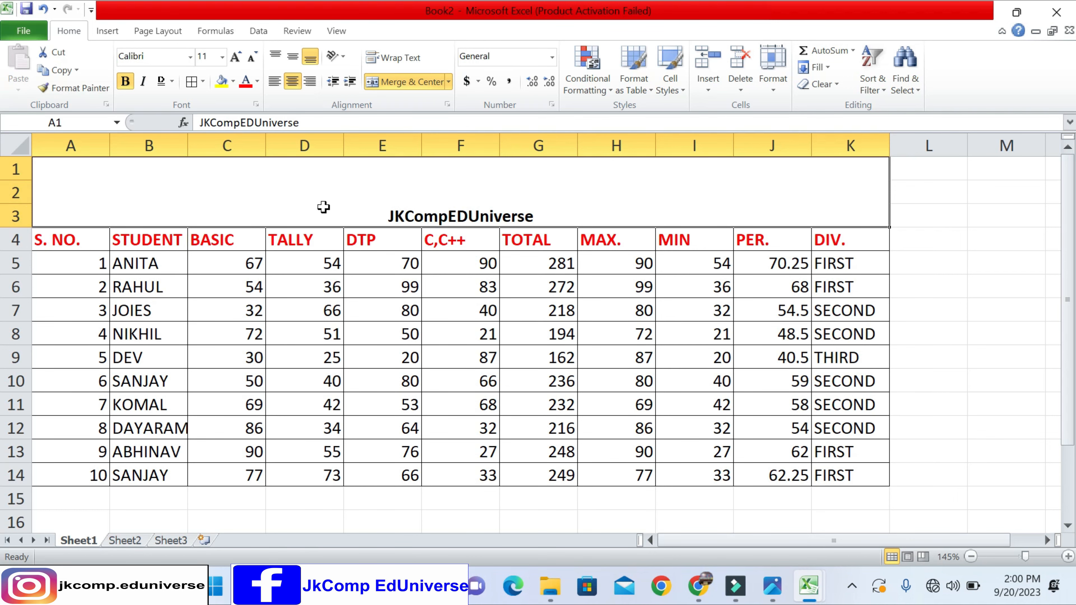
key(ctrl+z)
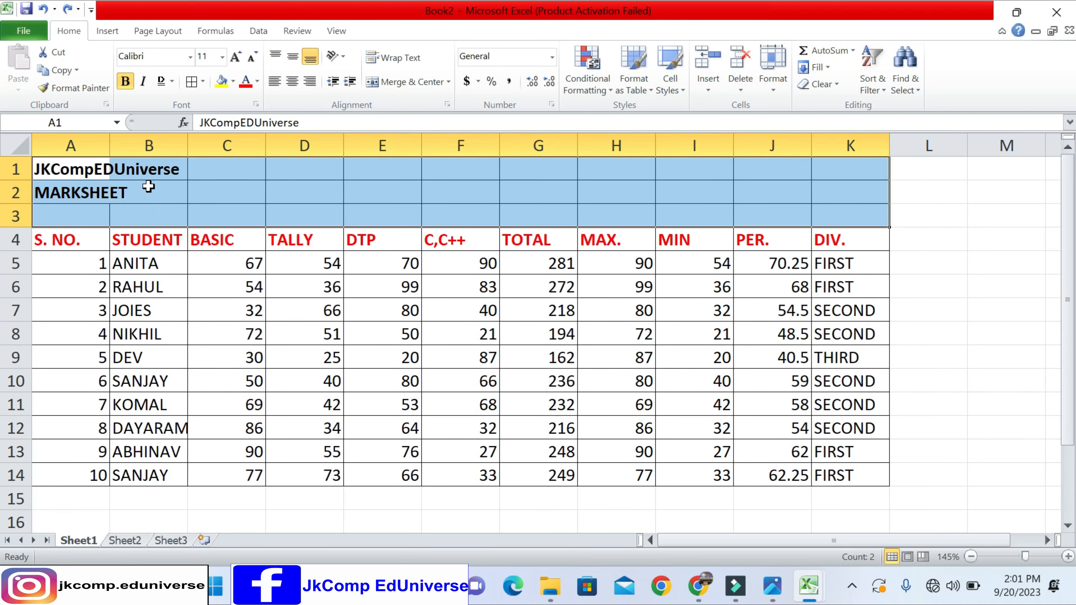
- Merge A1:K3 row by row with Merge Across and center the text of the merged title rows
click(448, 82)
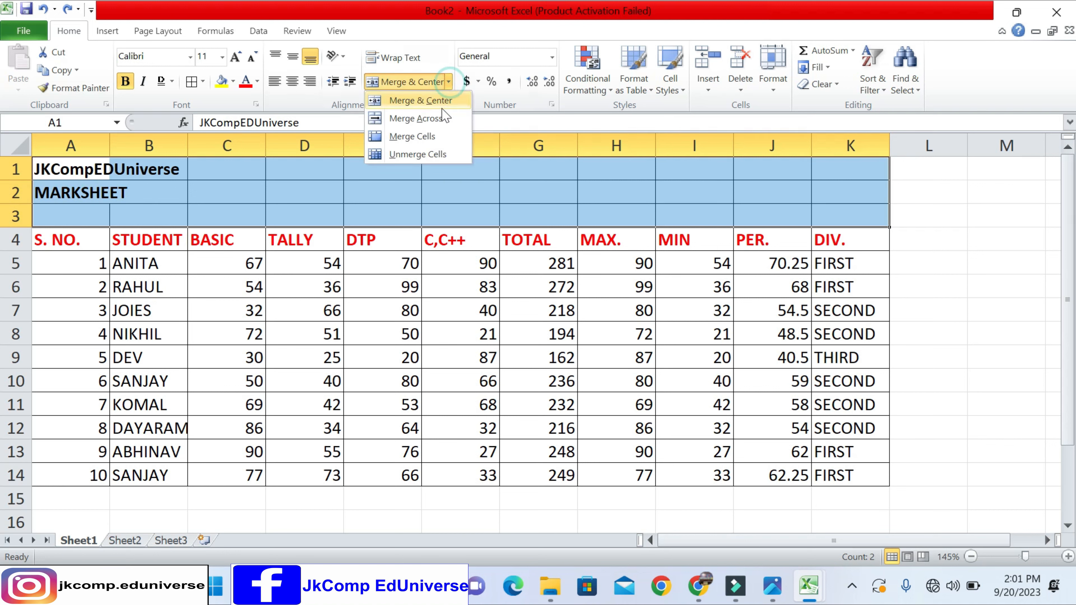
click(429, 122)
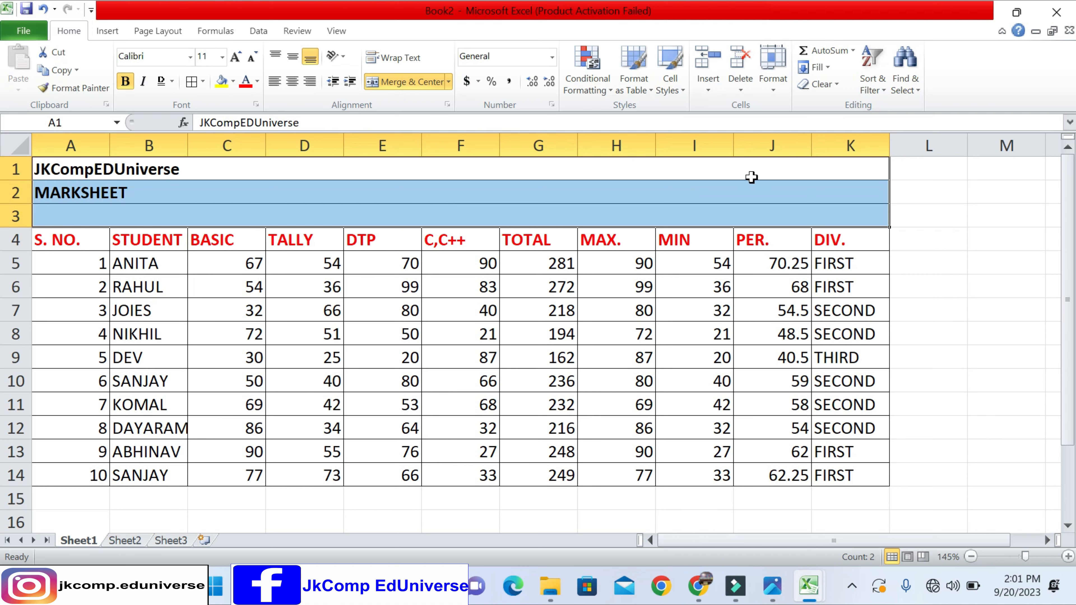
click(433, 193)
drag(384, 177, 375, 215)
click(311, 81)
click(274, 81)
click(292, 81)
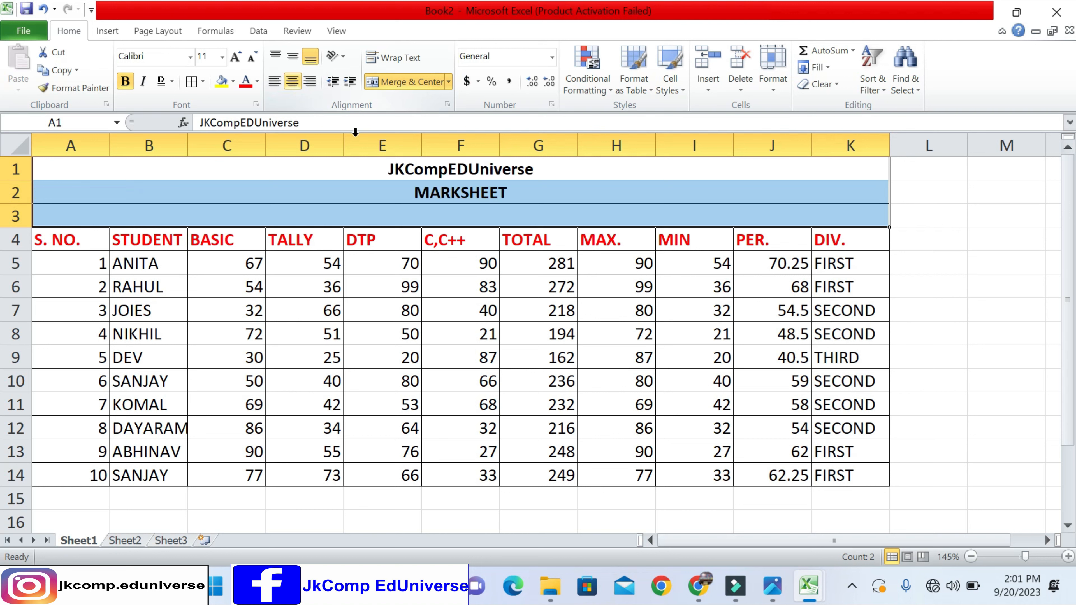
click(458, 196)
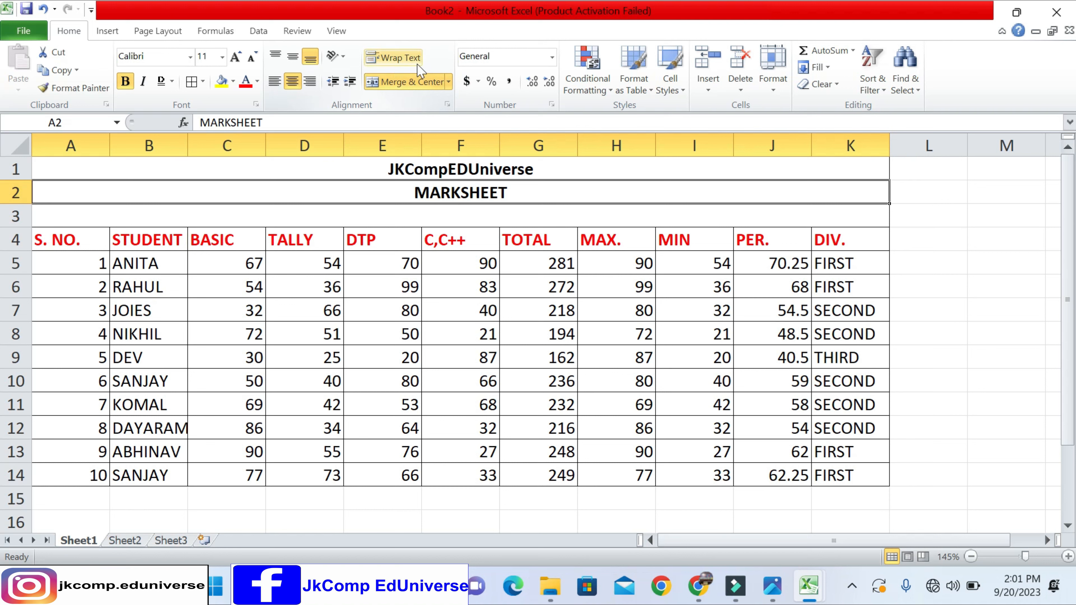
- Try widening column B and try wrapping the STUDENT NAME heading in B4, reverting each change
click(235, 263)
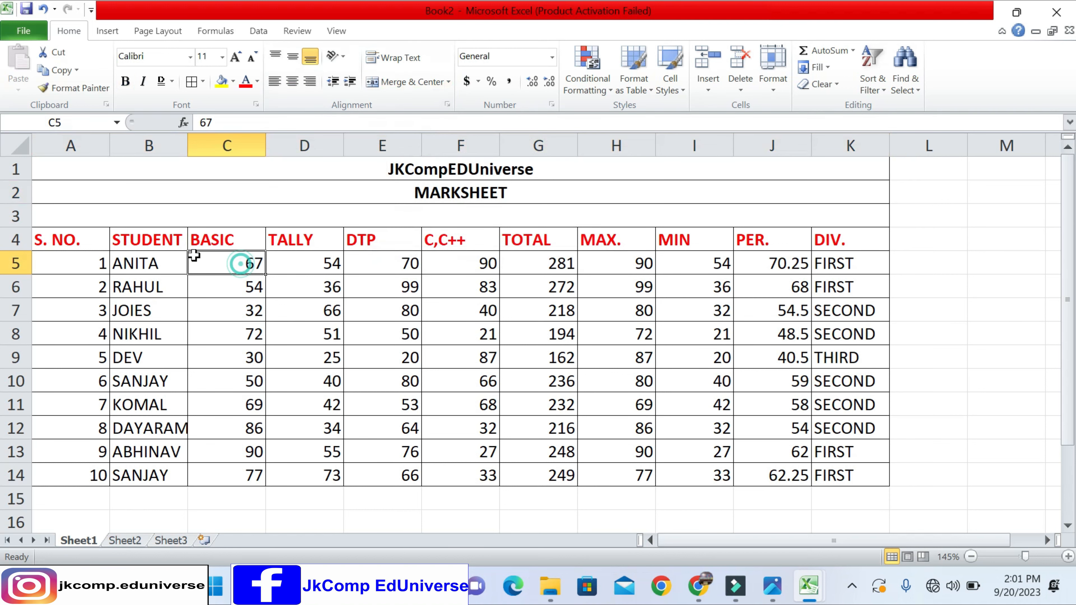
click(162, 240)
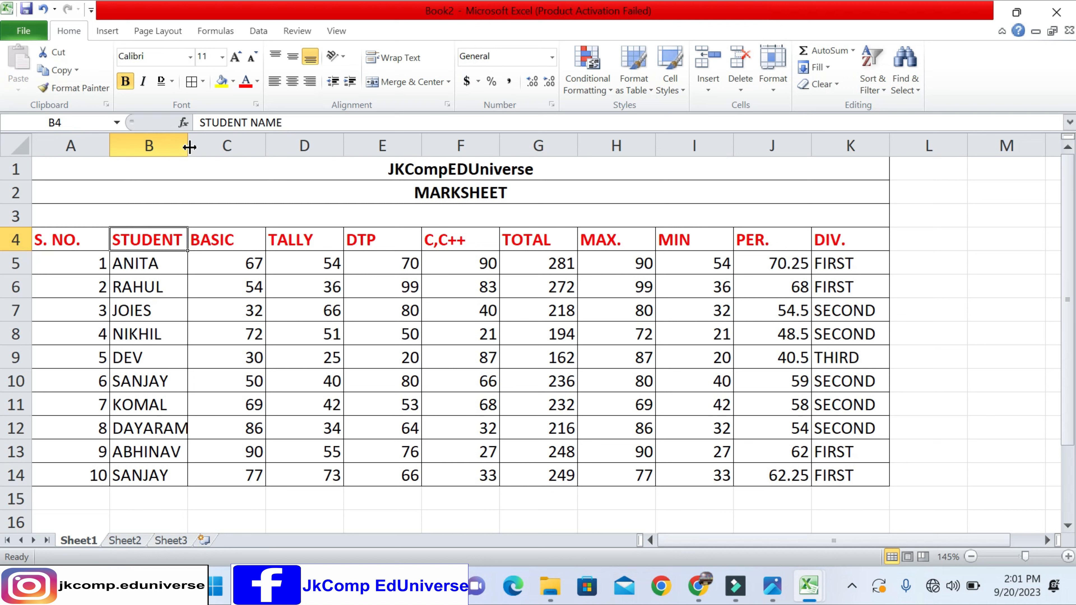
drag(187, 144, 276, 149)
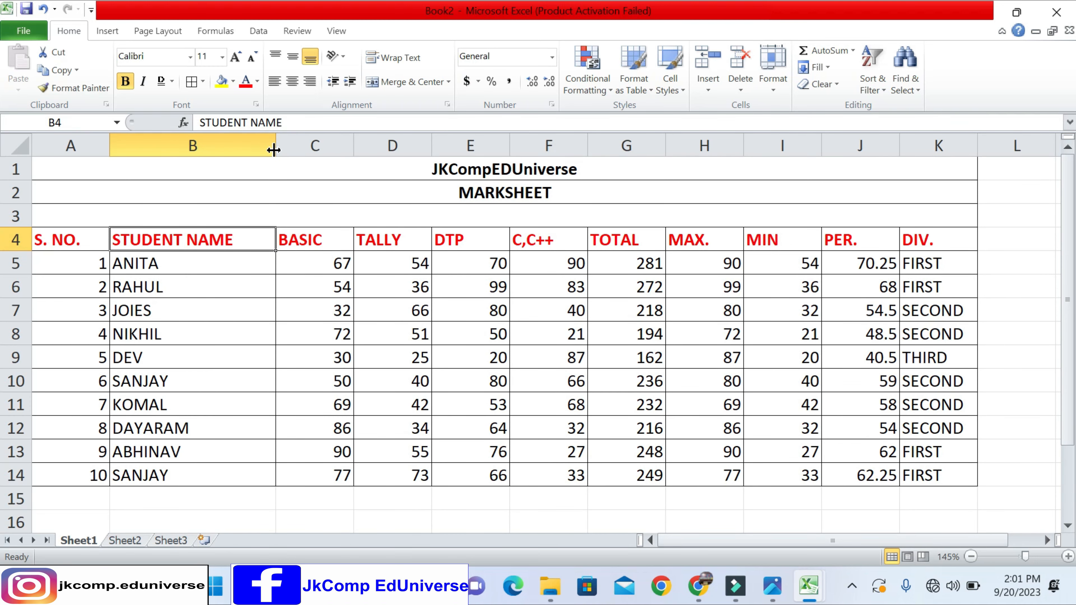
key(ctrl+z)
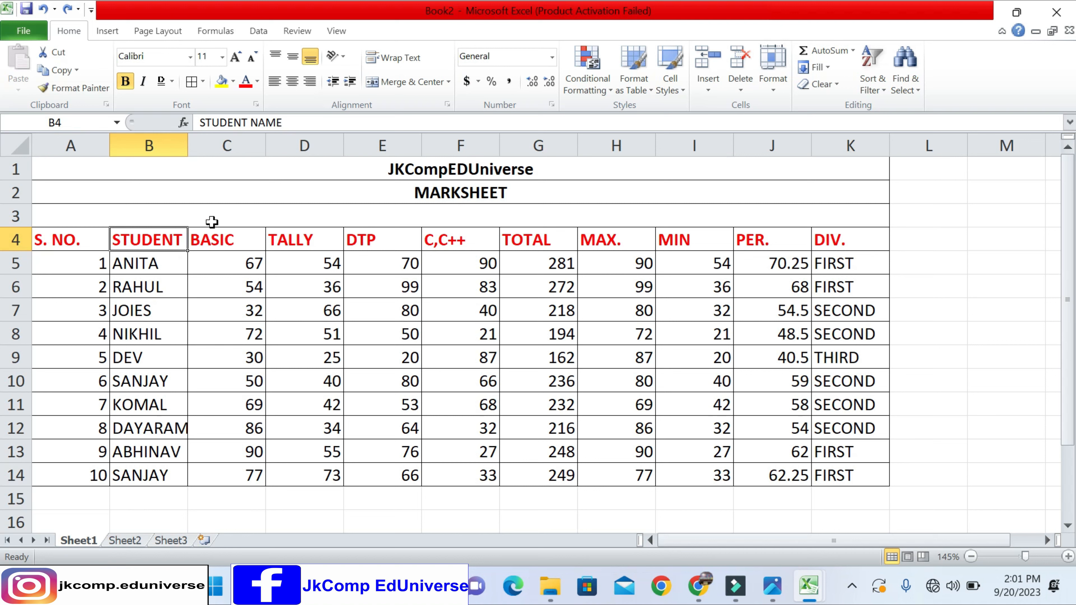
click(400, 63)
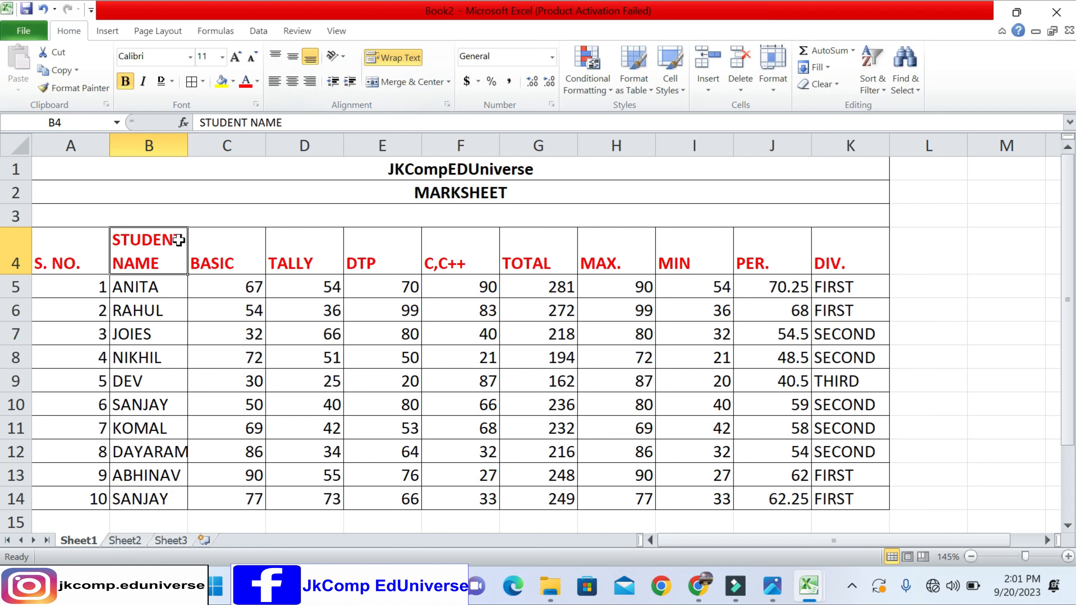
click(396, 59)
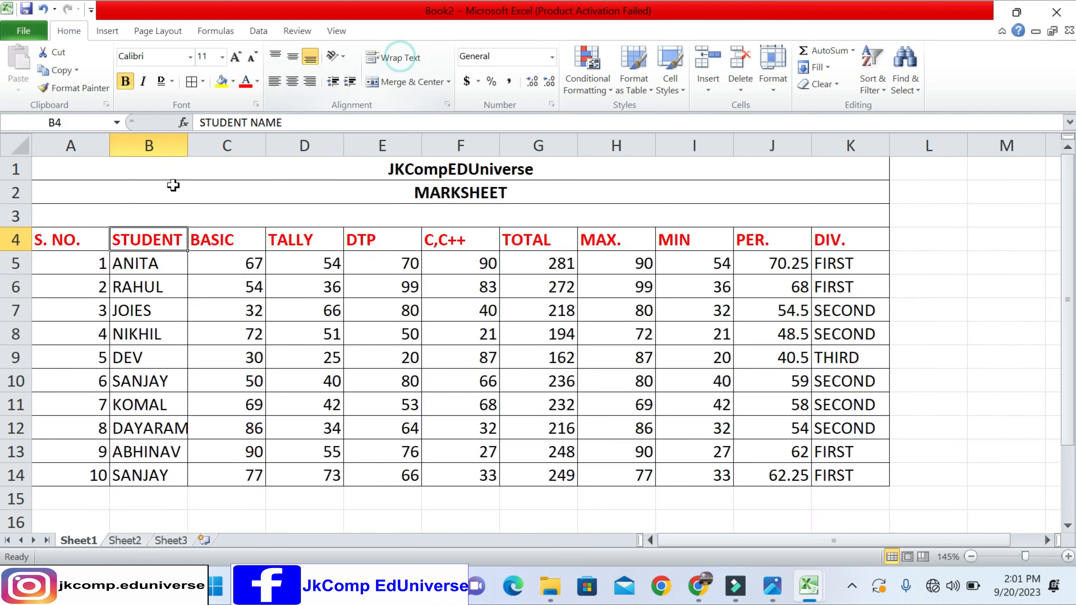
- Widen column B beyond the STUDENT NAME heading and toggle text wrapping on and off for B4
drag(186, 135, 297, 144)
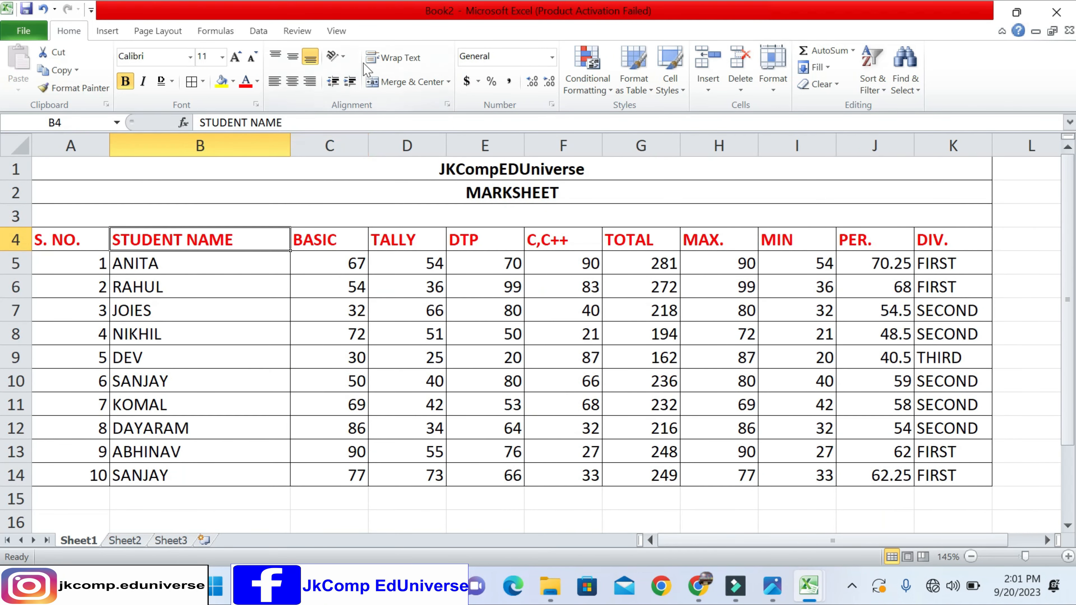
click(377, 58)
click(374, 59)
click(377, 58)
click(378, 59)
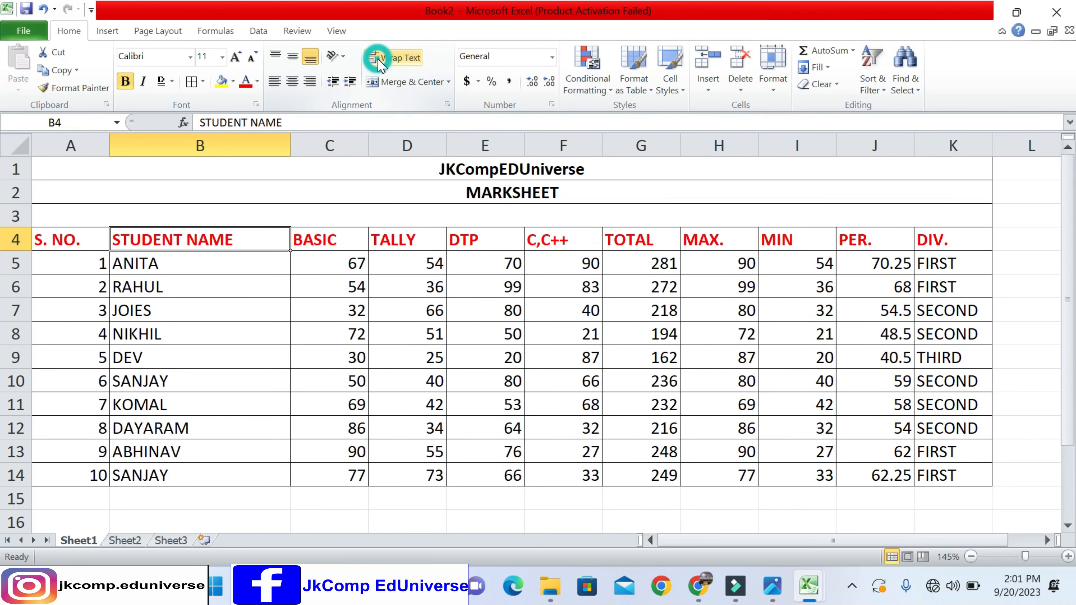
- Narrow column B to less than the STUDENT NAME heading's width and wrap the text in B4
drag(290, 145, 224, 149)
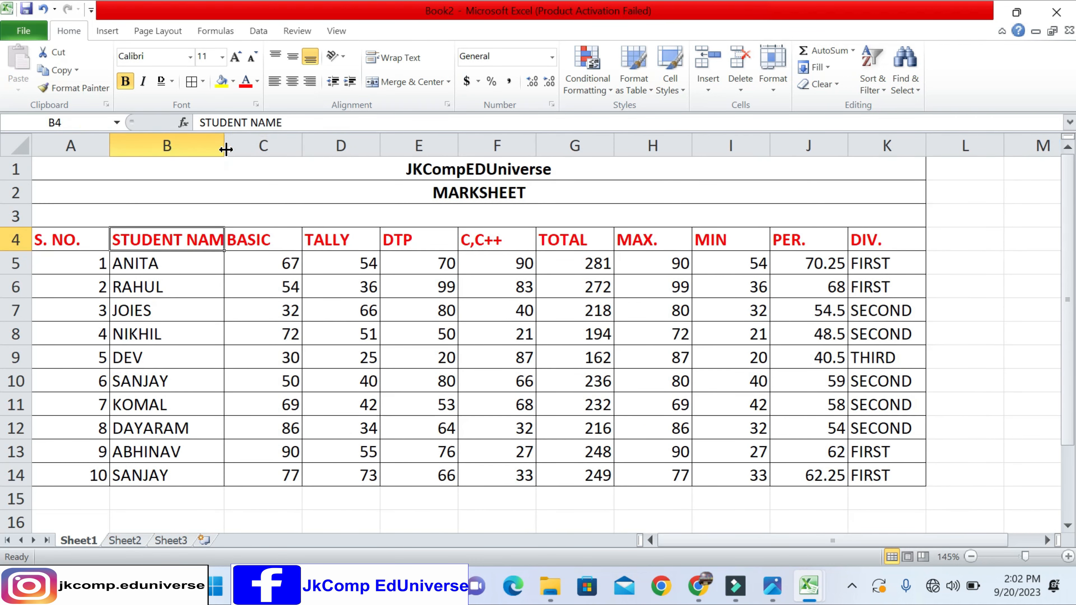
click(394, 58)
click(394, 59)
double_click(225, 145)
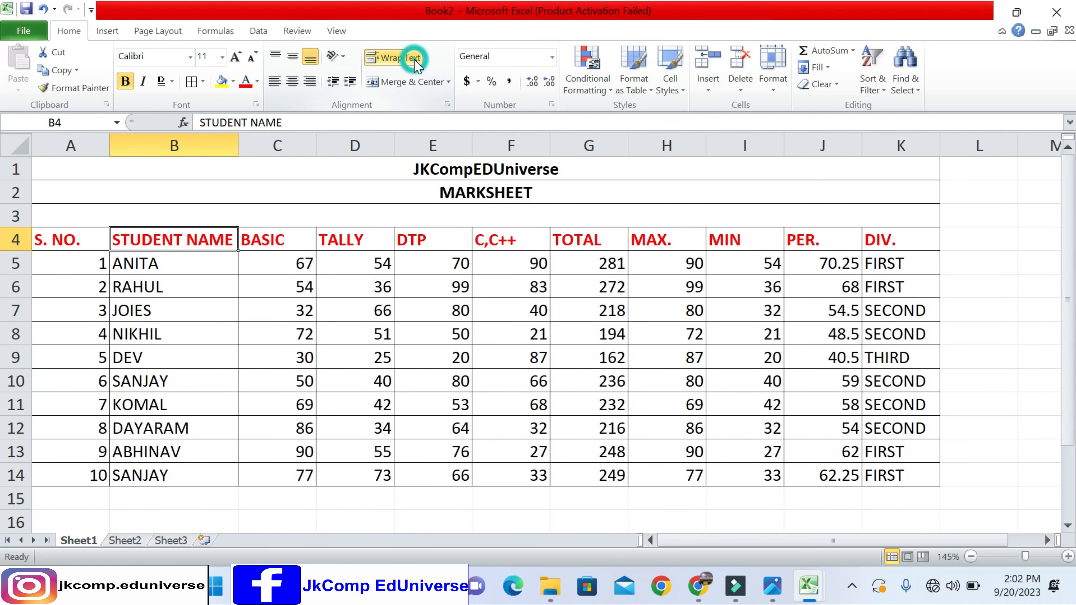
drag(238, 145, 206, 147)
click(395, 58)
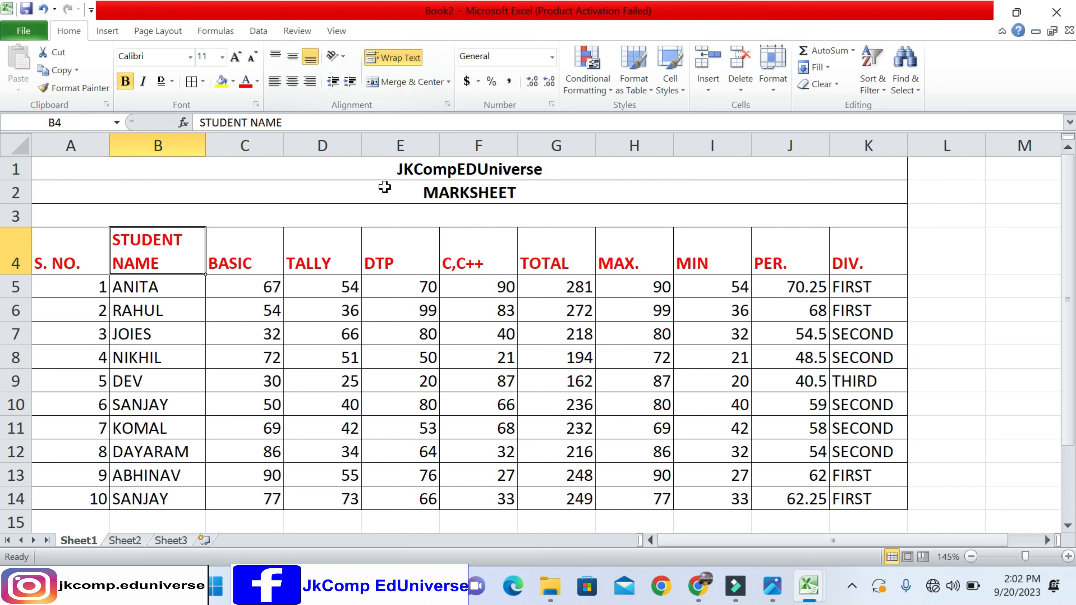
- Greatly increase the height of row 1 and try left, center and right alignment on the JKCompEDUniverse title
click(365, 169)
drag(22, 178, 19, 367)
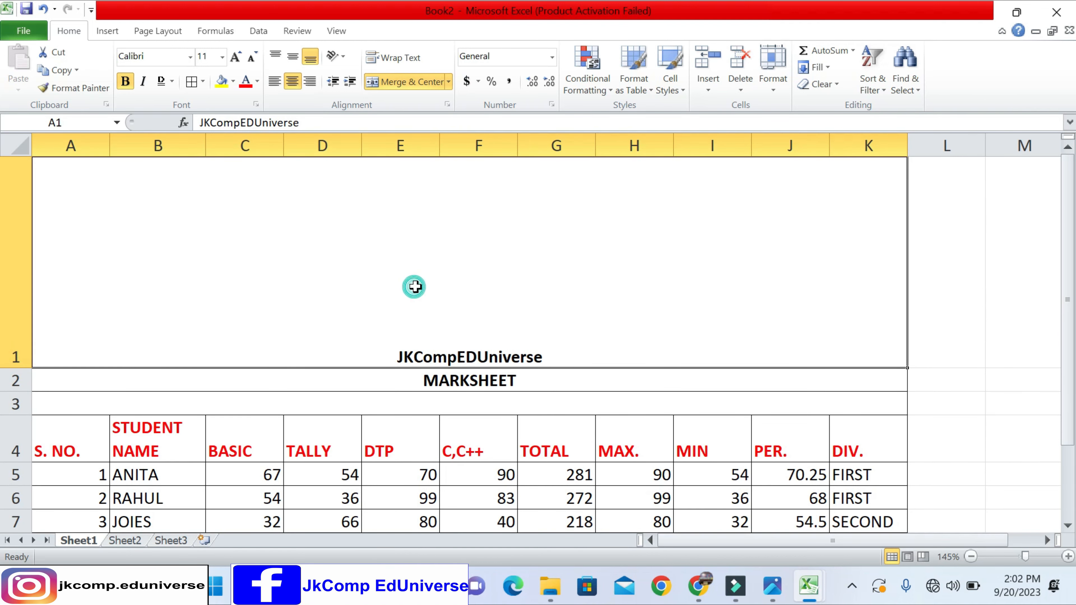
click(274, 81)
click(292, 80)
click(310, 80)
click(293, 80)
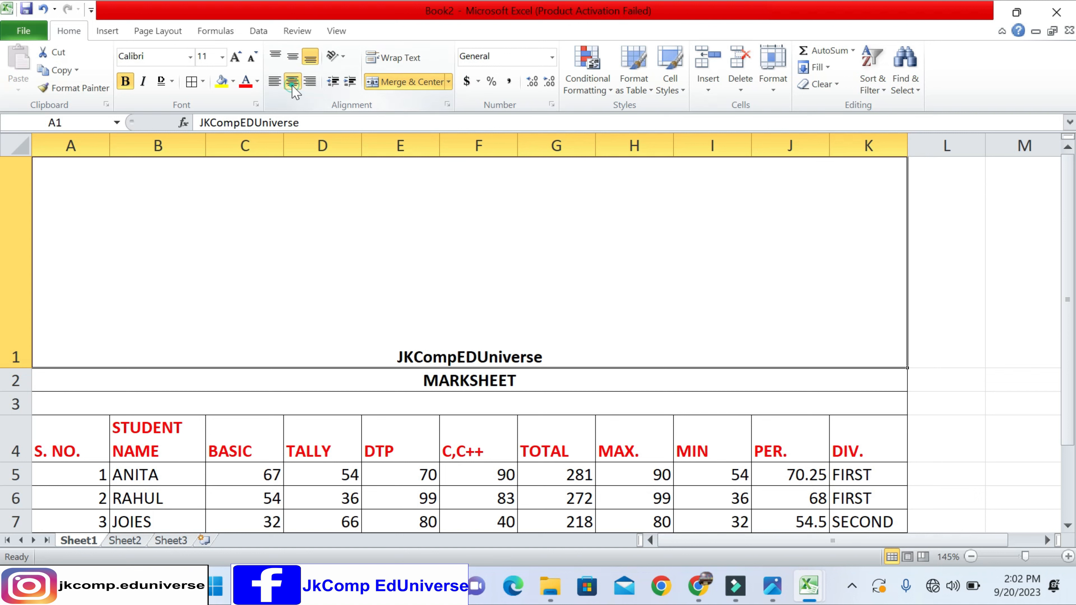
- Try top alignment on the JKCompEDUniverse title, and set it to middle vertical and center horizontal alignment
click(293, 58)
click(275, 55)
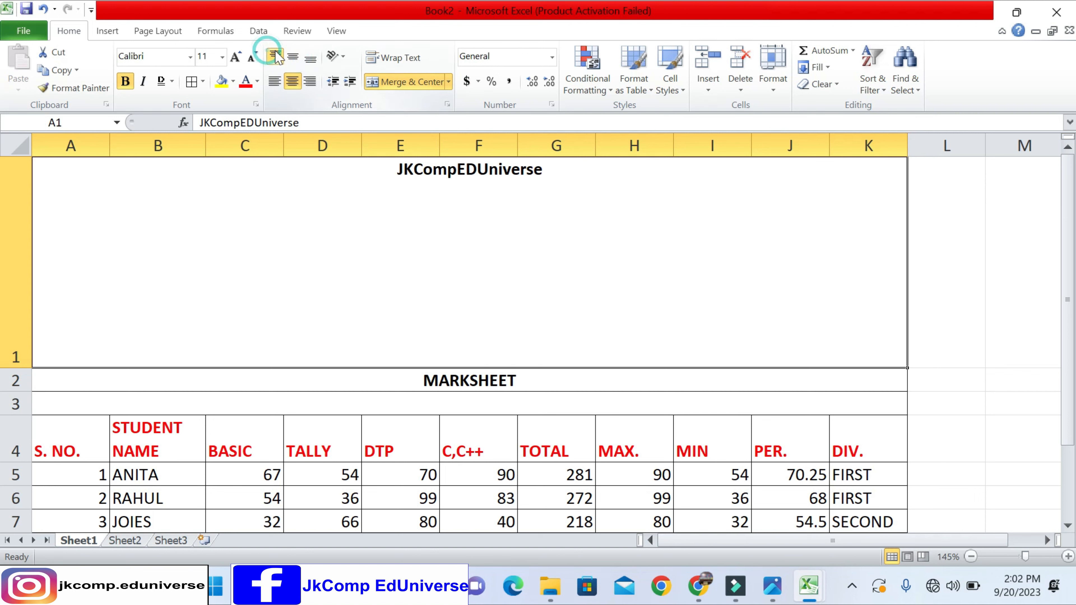
click(293, 58)
click(274, 81)
click(310, 81)
click(292, 80)
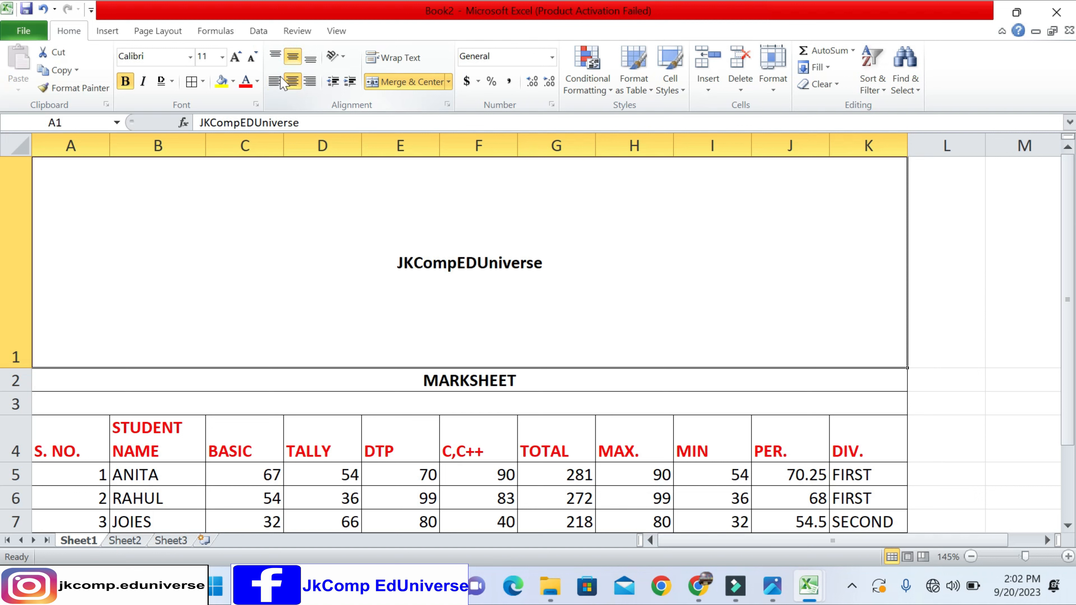
- Try the Angle Counterclockwise and Rotate Text Up orientations on the JKCompEDUniverse title and return it to horizontal
click(335, 56)
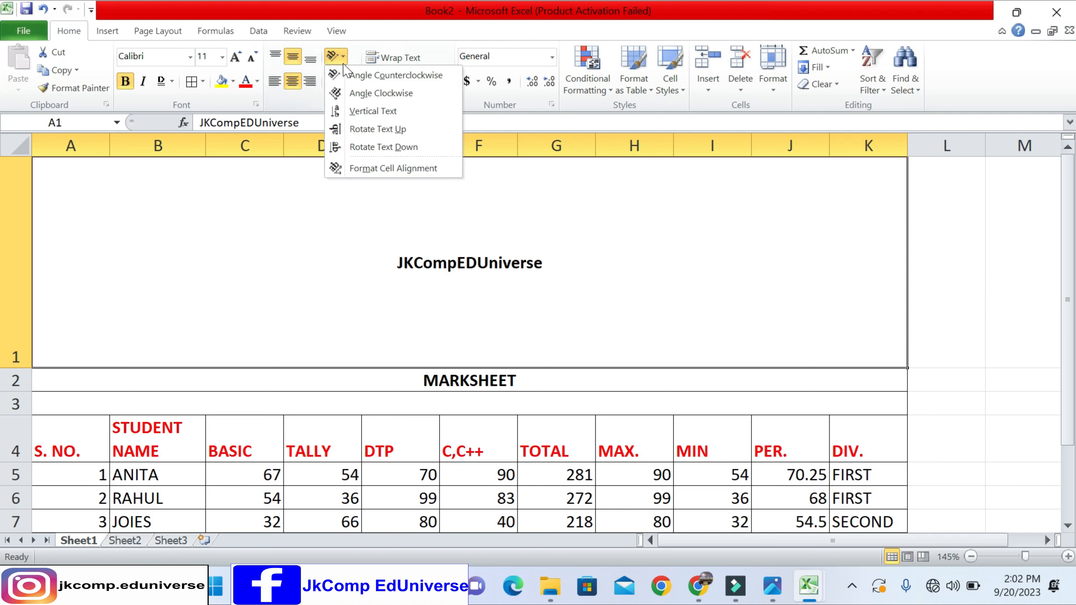
click(349, 80)
click(335, 56)
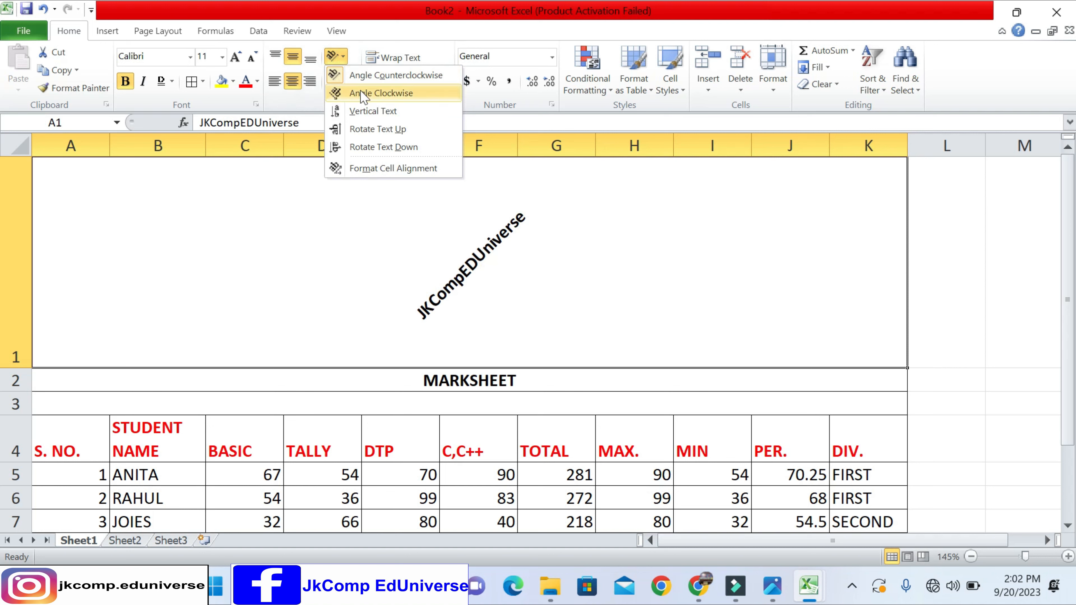
click(372, 129)
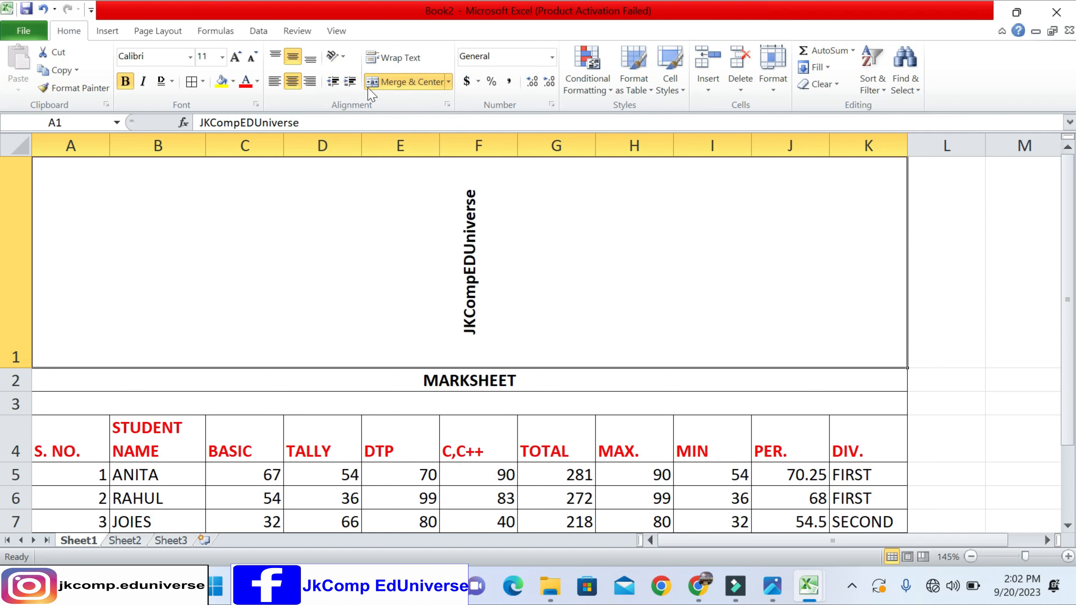
click(342, 58)
click(360, 126)
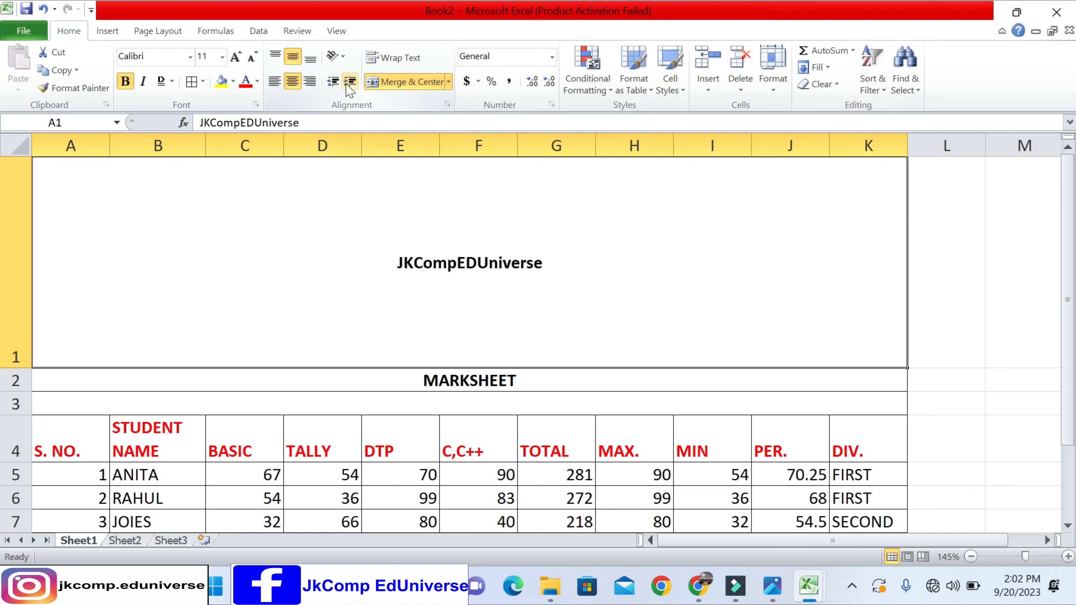
- Try left, center and right alignment on the title, and increase and decrease its indent while left-aligned
click(275, 81)
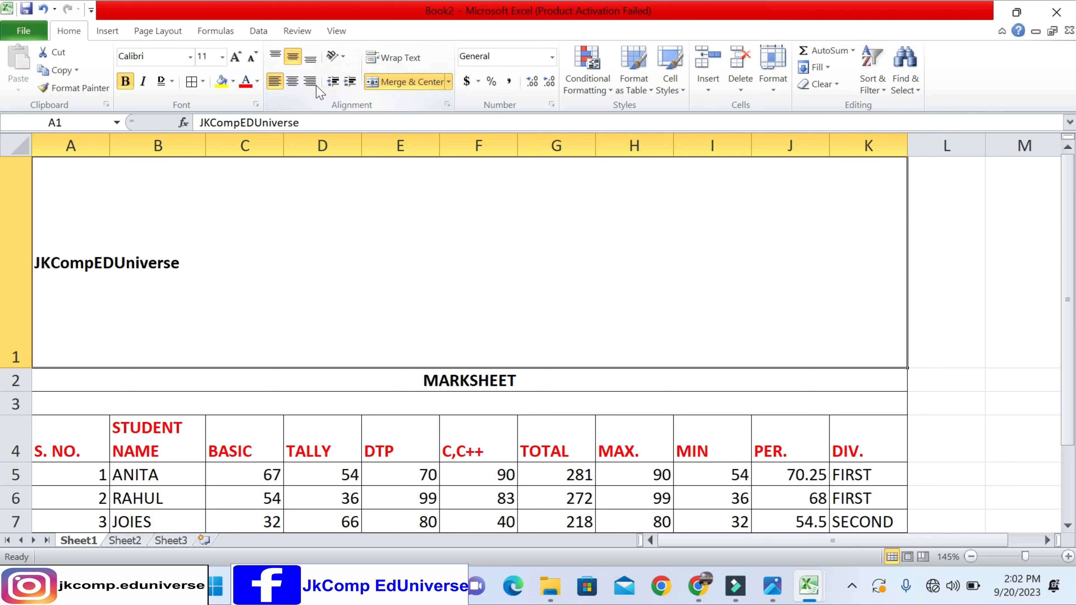
click(292, 81)
click(310, 81)
click(275, 81)
click(350, 81)
click(350, 81)
click(350, 81)
click(350, 82)
click(350, 81)
click(350, 81)
click(333, 81)
click(333, 81)
click(333, 81)
click(333, 82)
click(333, 81)
click(333, 81)
- Fit row 1's height to its text and format the JKCompEDUniverse title as centered with a light blue fill
double_click(17, 368)
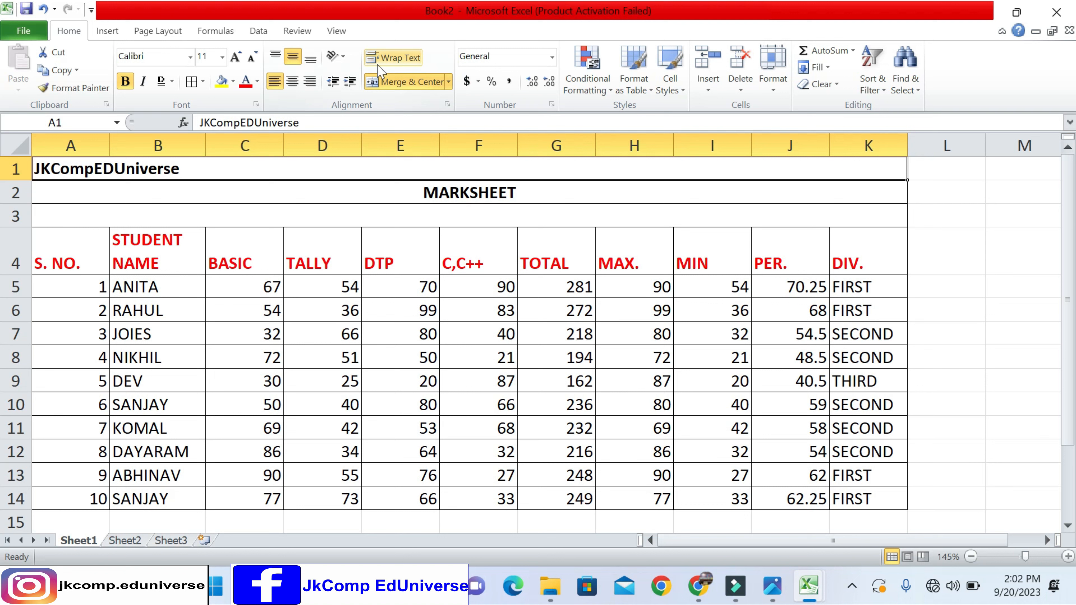
click(292, 81)
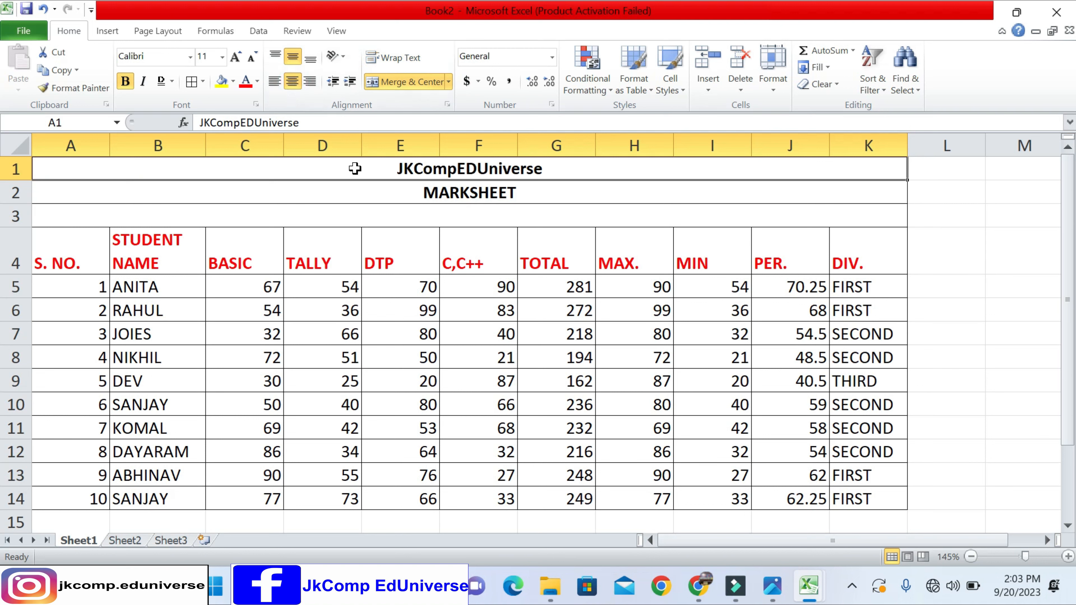
click(234, 82)
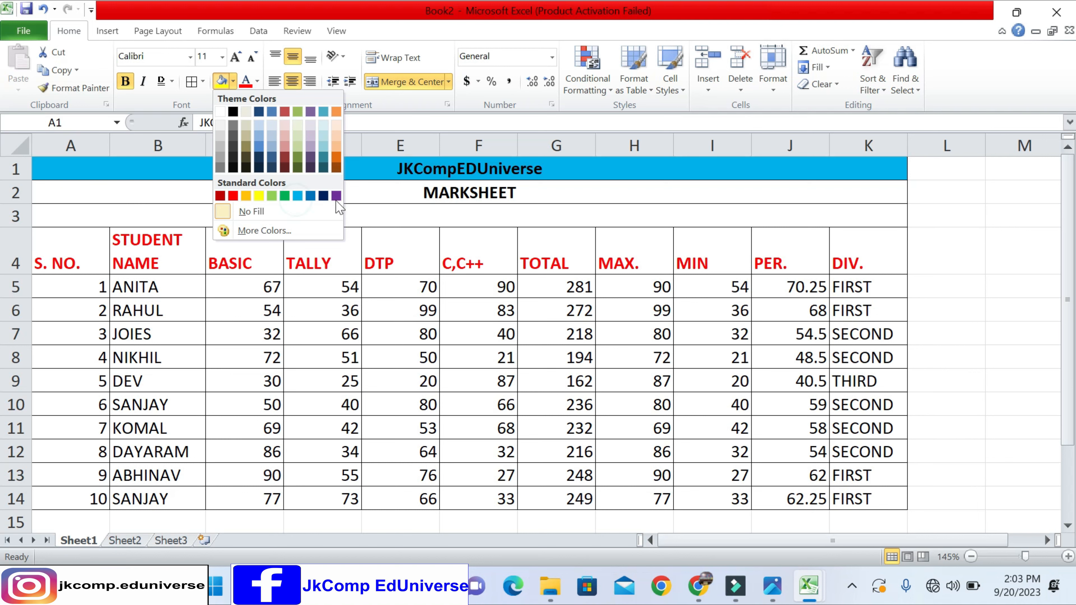
click(298, 197)
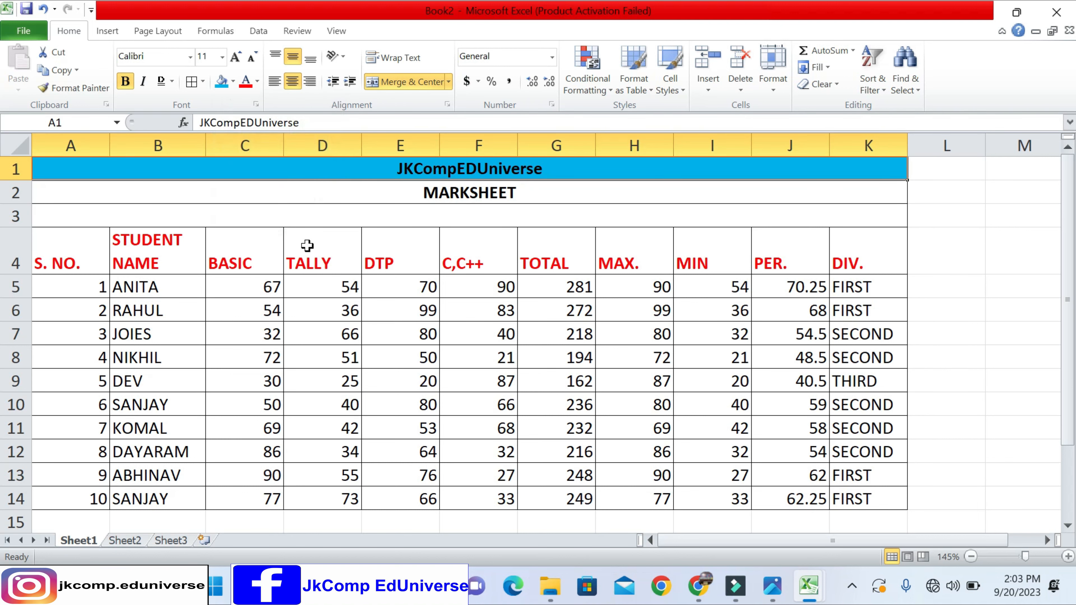
- Center the column headings in A4:K4 both horizontally and vertically
drag(71, 265, 835, 245)
click(293, 81)
click(293, 56)
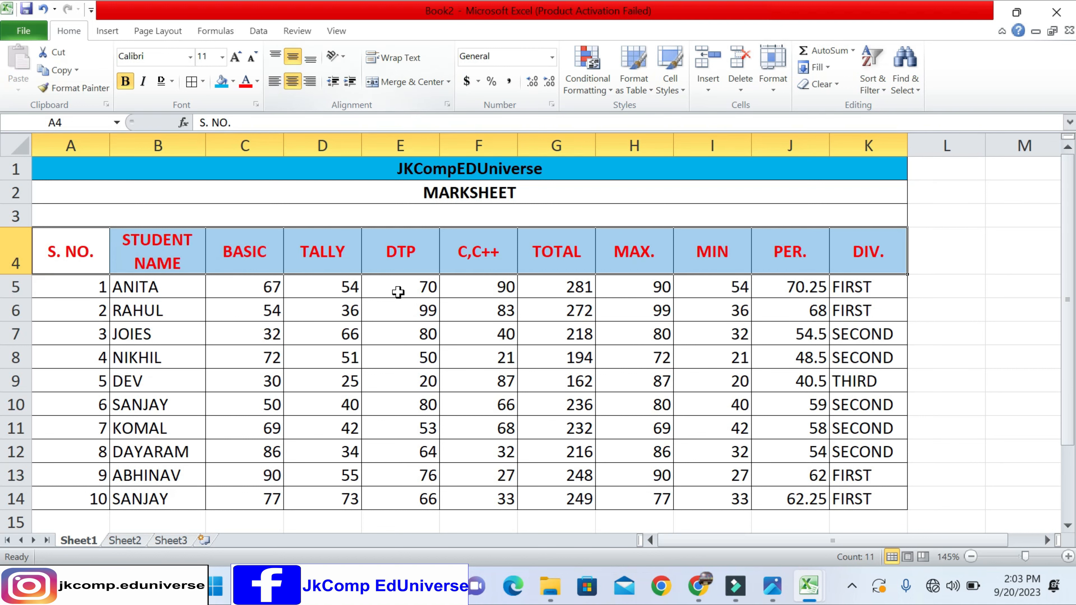
click(400, 310)
scroll(737, 253, down, 2)
scroll(732, 264, up, 2)
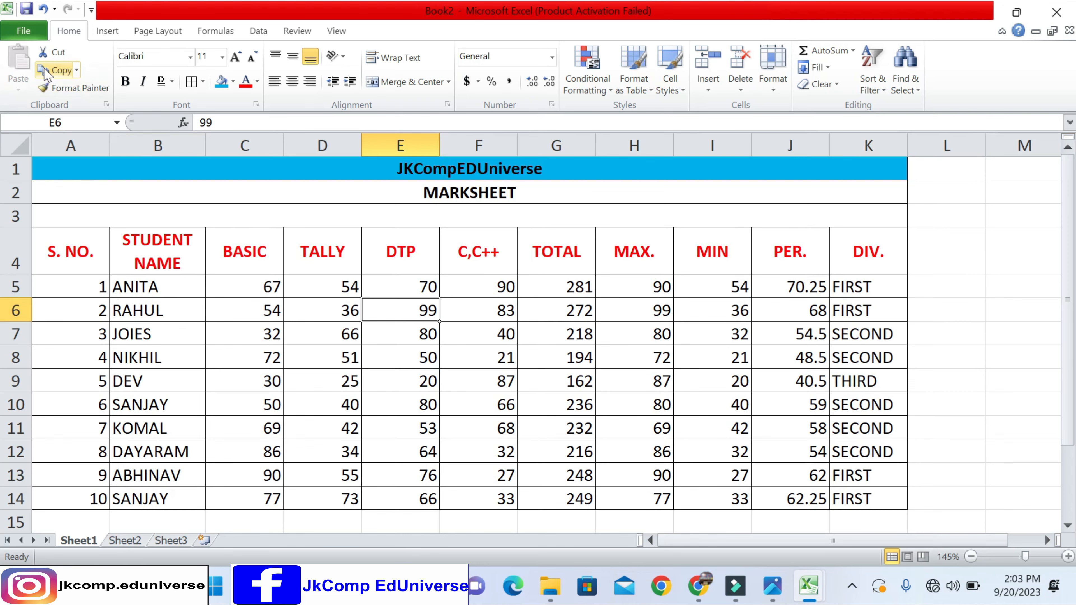
- Save the workbook to the Desktop as an Excel Workbook named EXCEL 2ND CLASS
click(30, 34)
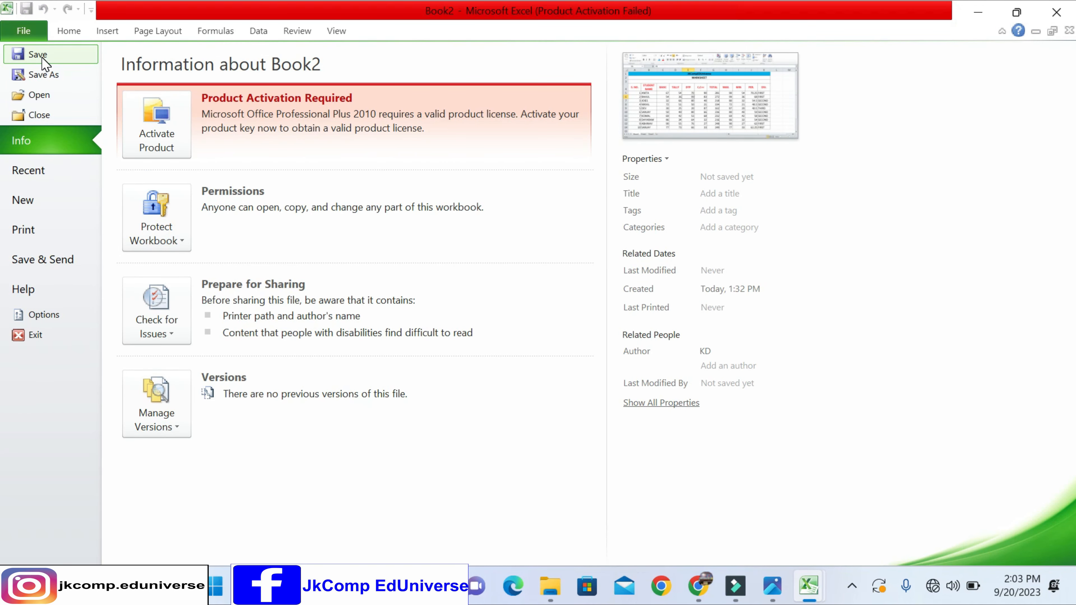
click(40, 54)
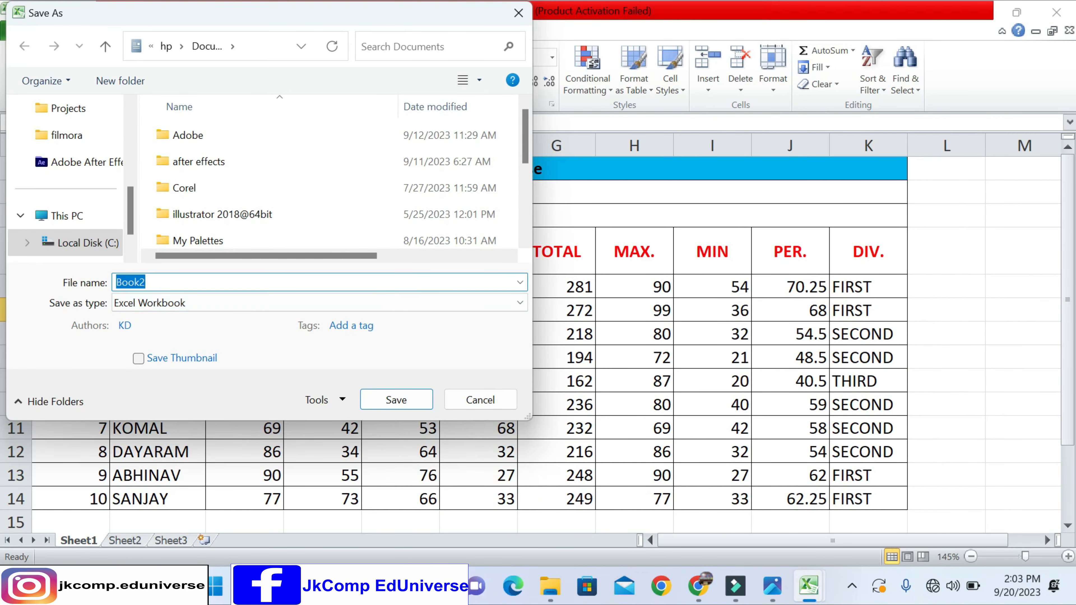
text(JK)
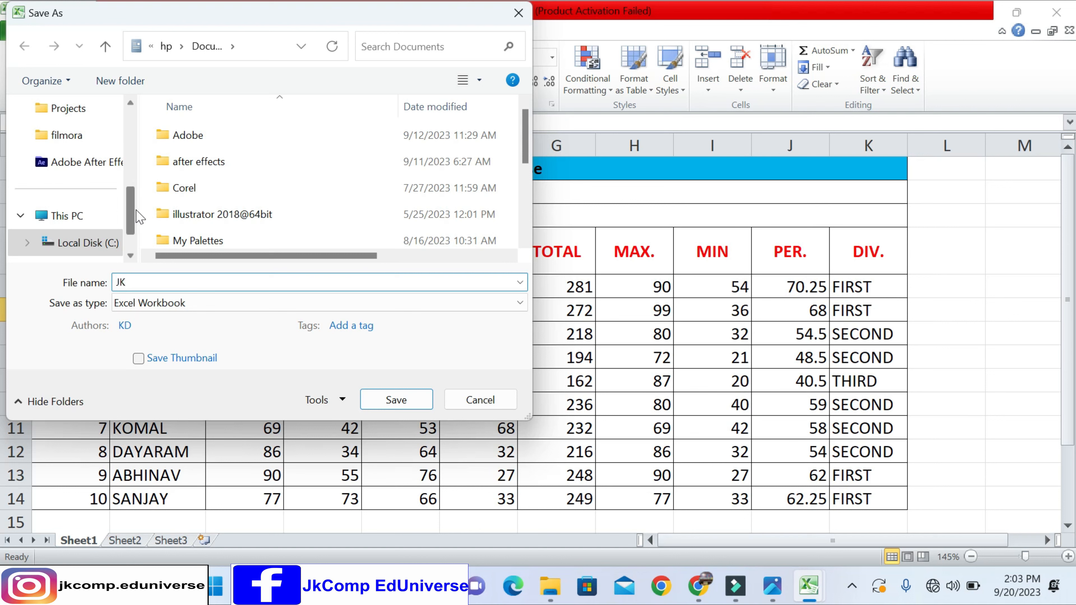
drag(131, 214, 112, 118)
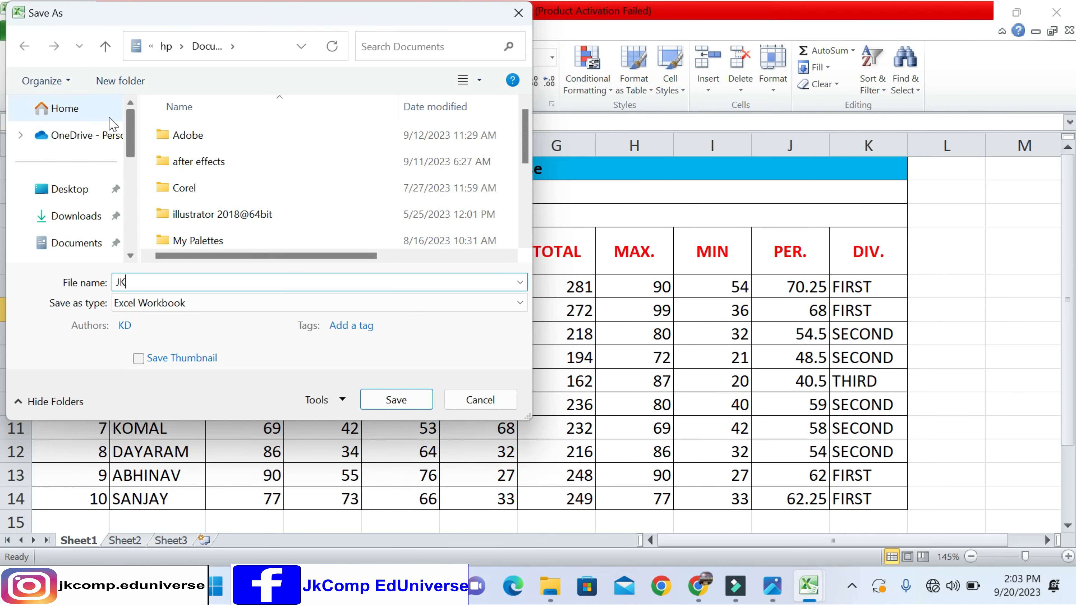
click(75, 193)
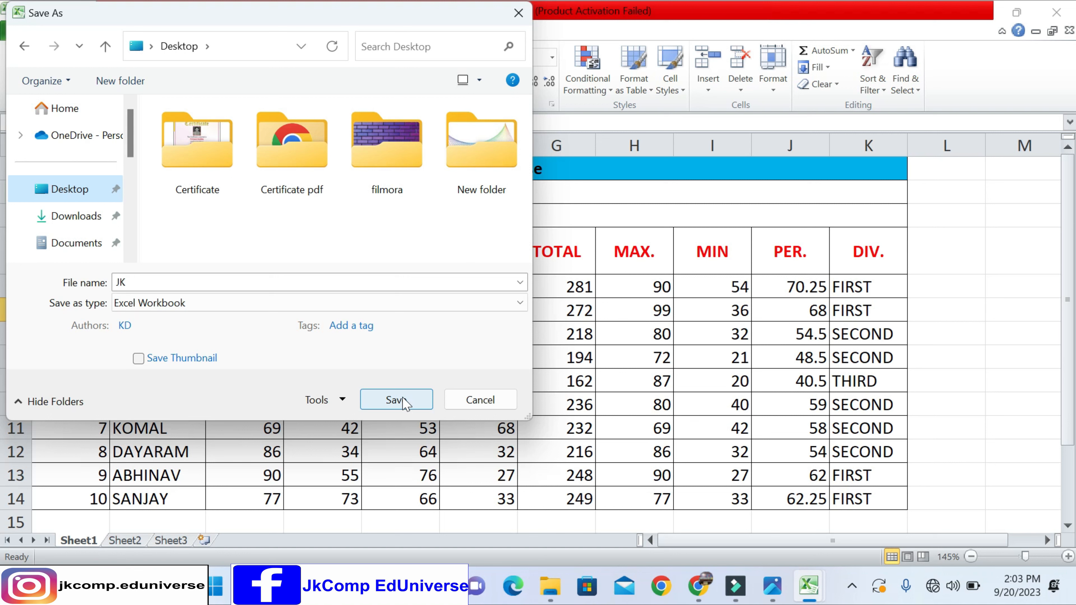
double_click(144, 280)
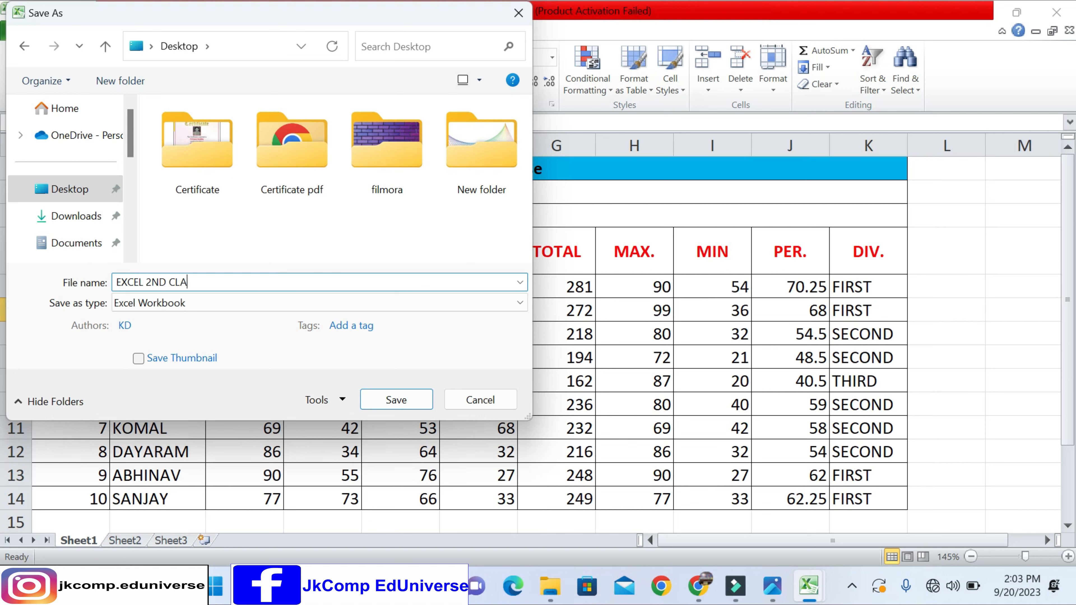
click(396, 399)
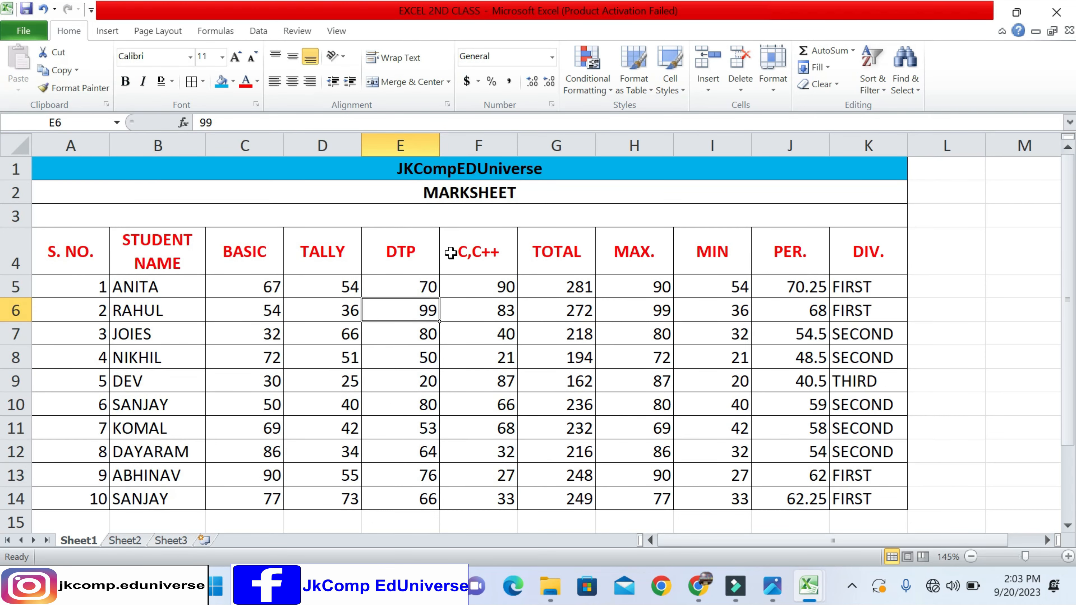